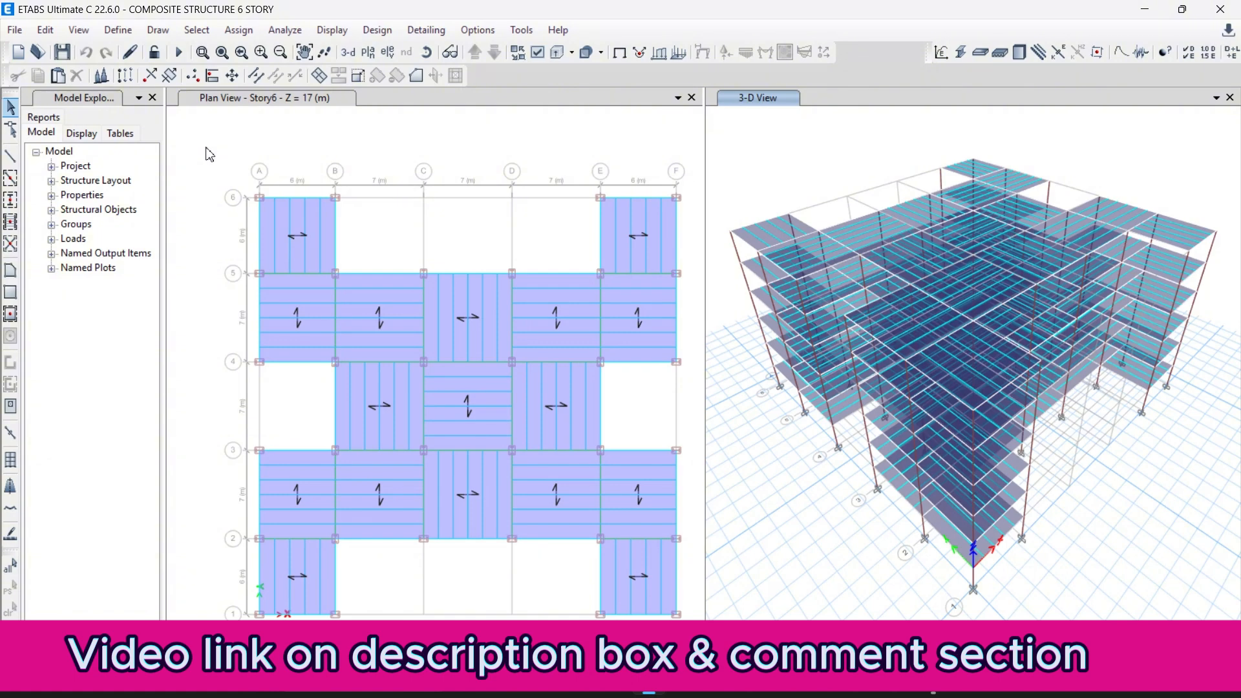
Review the load patterns defined in the model, from the dead and live loads through the seismic and wind loads.
left_click(126, 36)
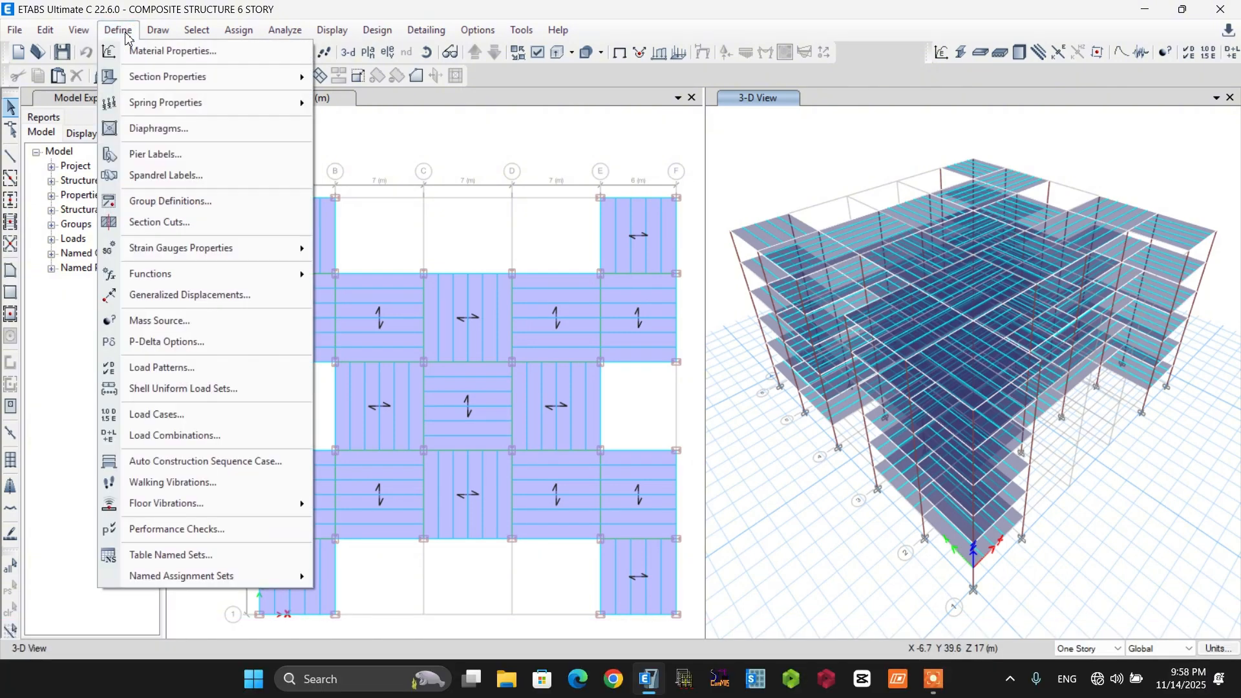
left_click(164, 373)
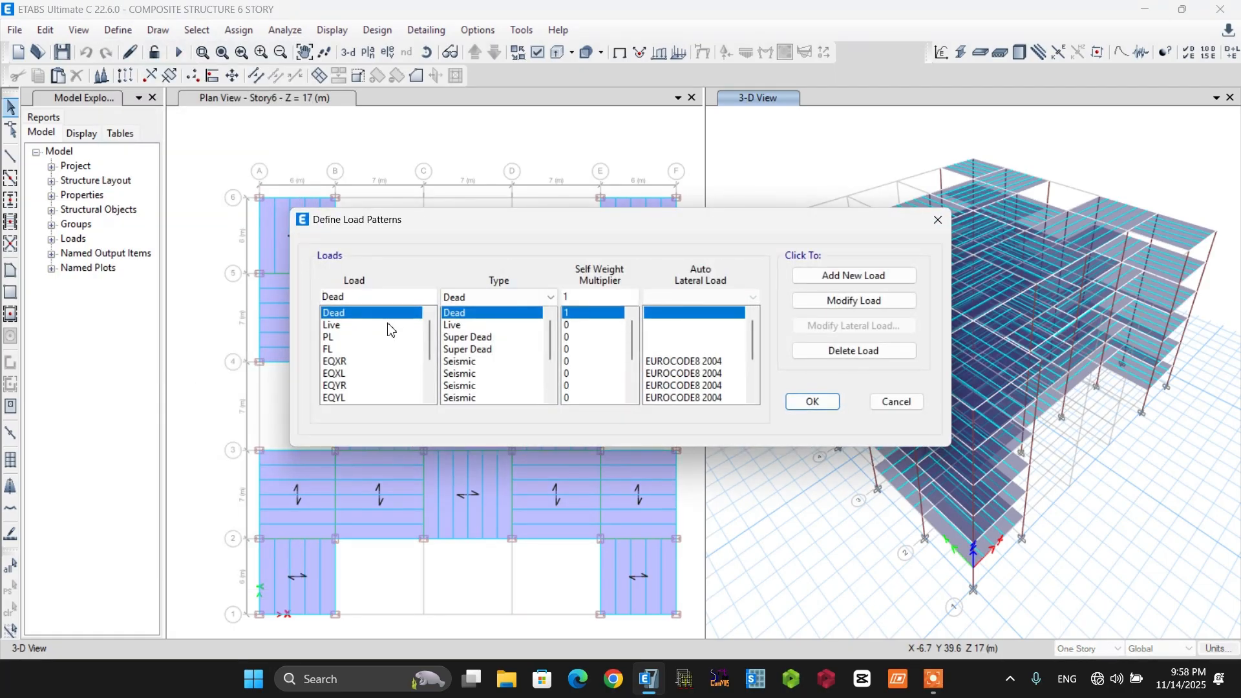
scroll(362, 320, "down", 2)
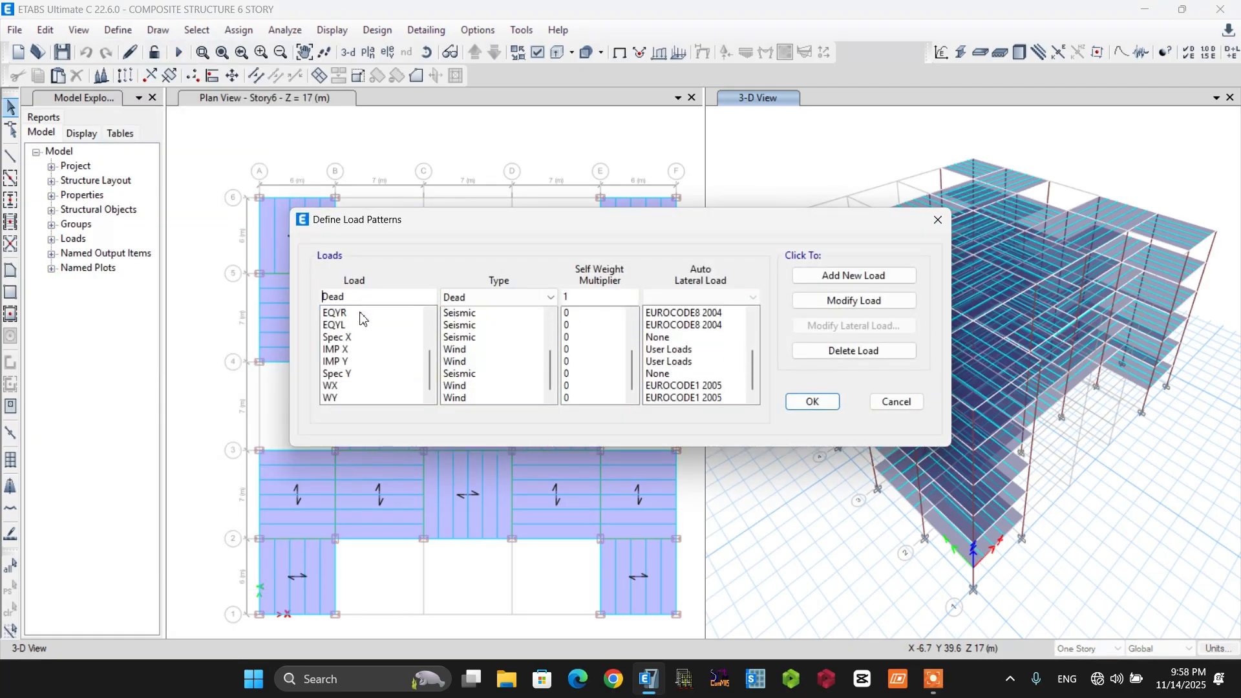
left_click(808, 401)
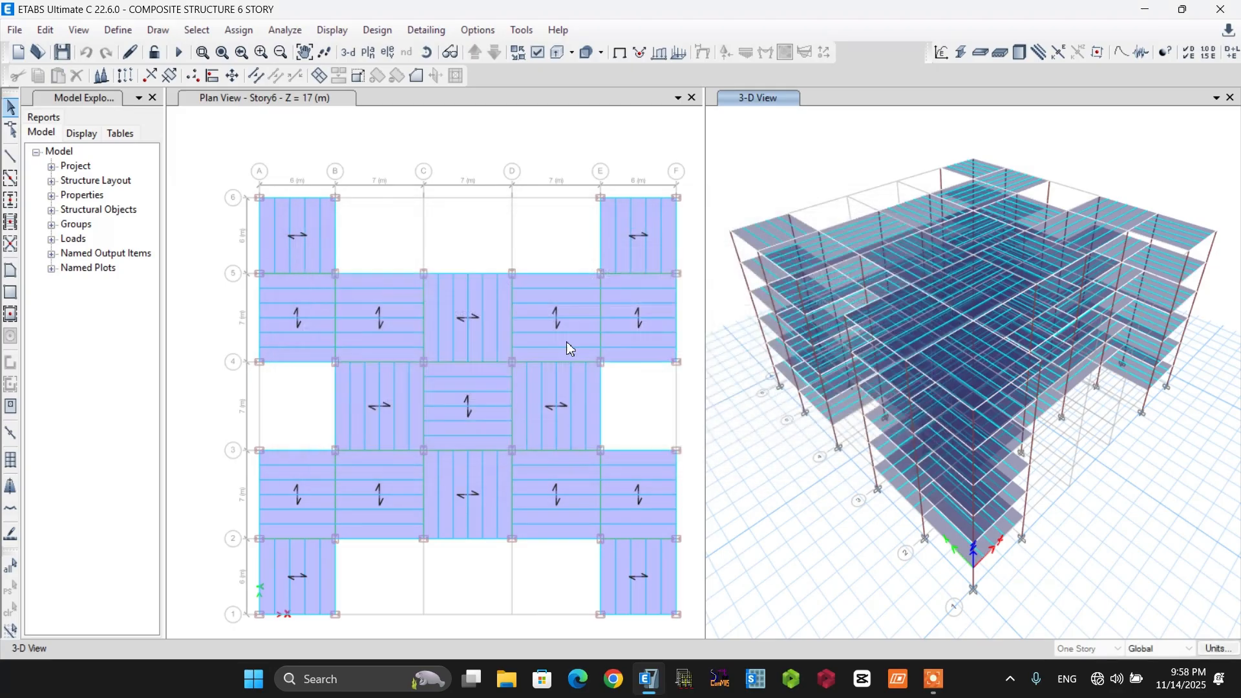
Review the load combinations defined in the model, including the dynamic ones at the end of the list.
left_click(117, 30)
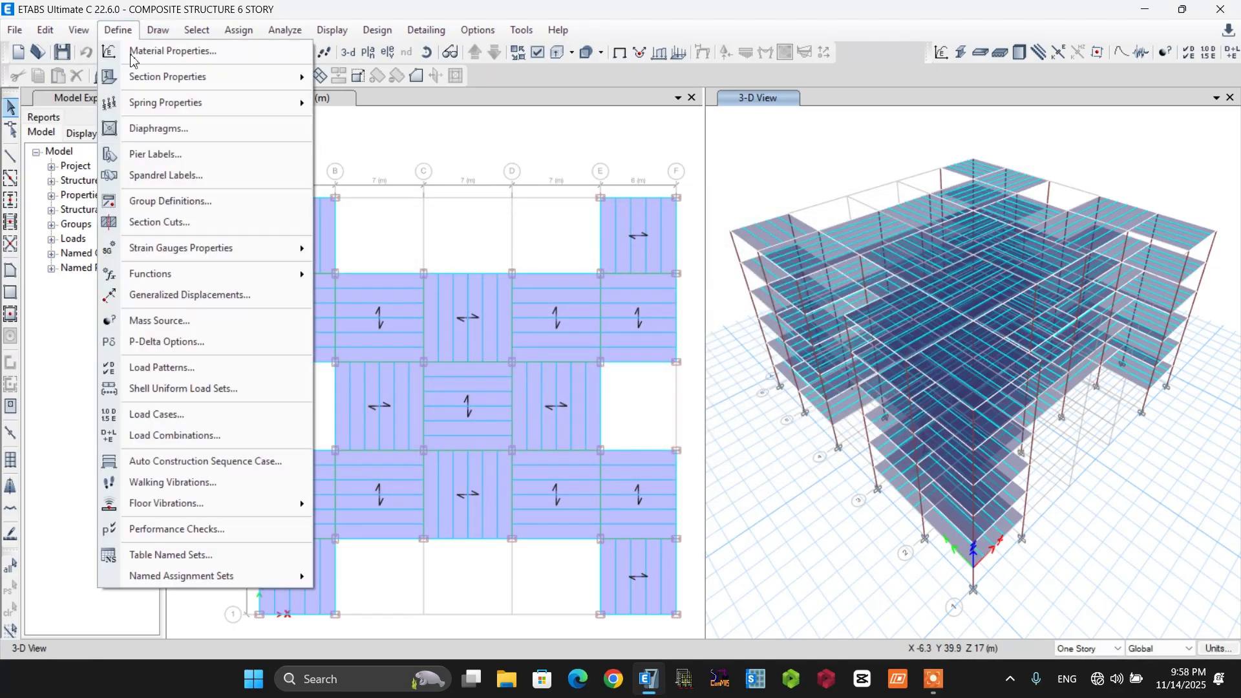
left_click(178, 436)
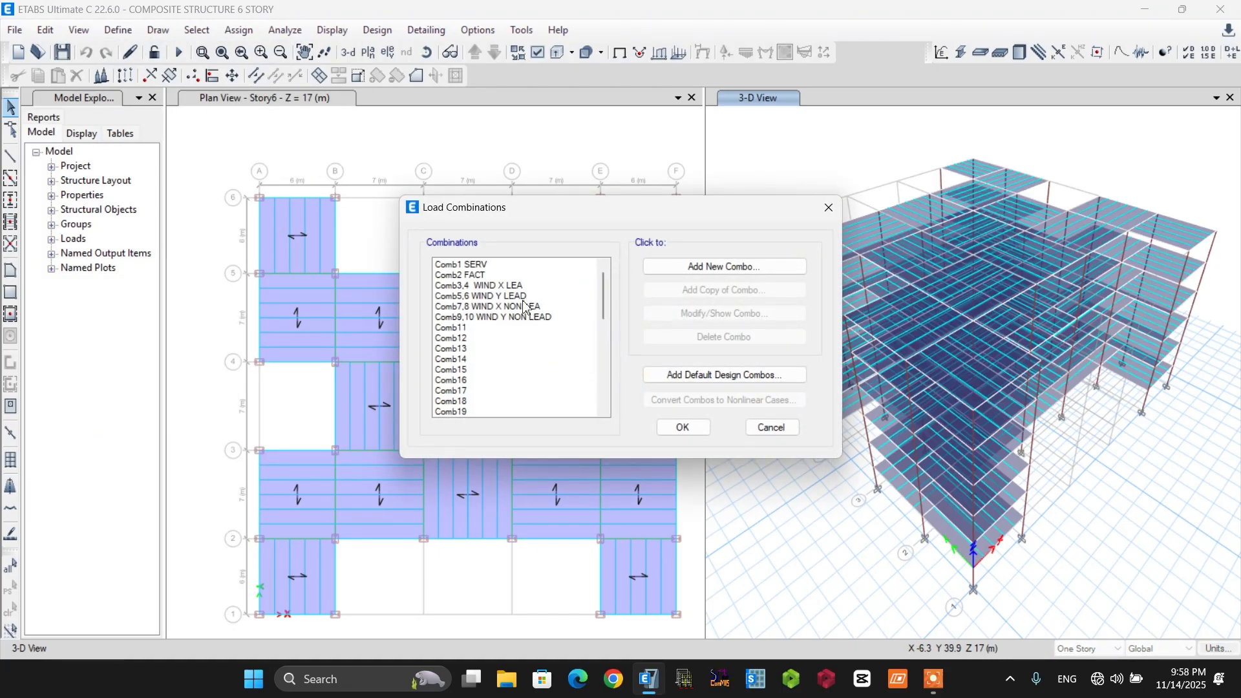
scroll(521, 315, "down", 3)
scroll(521, 316, "down", 8)
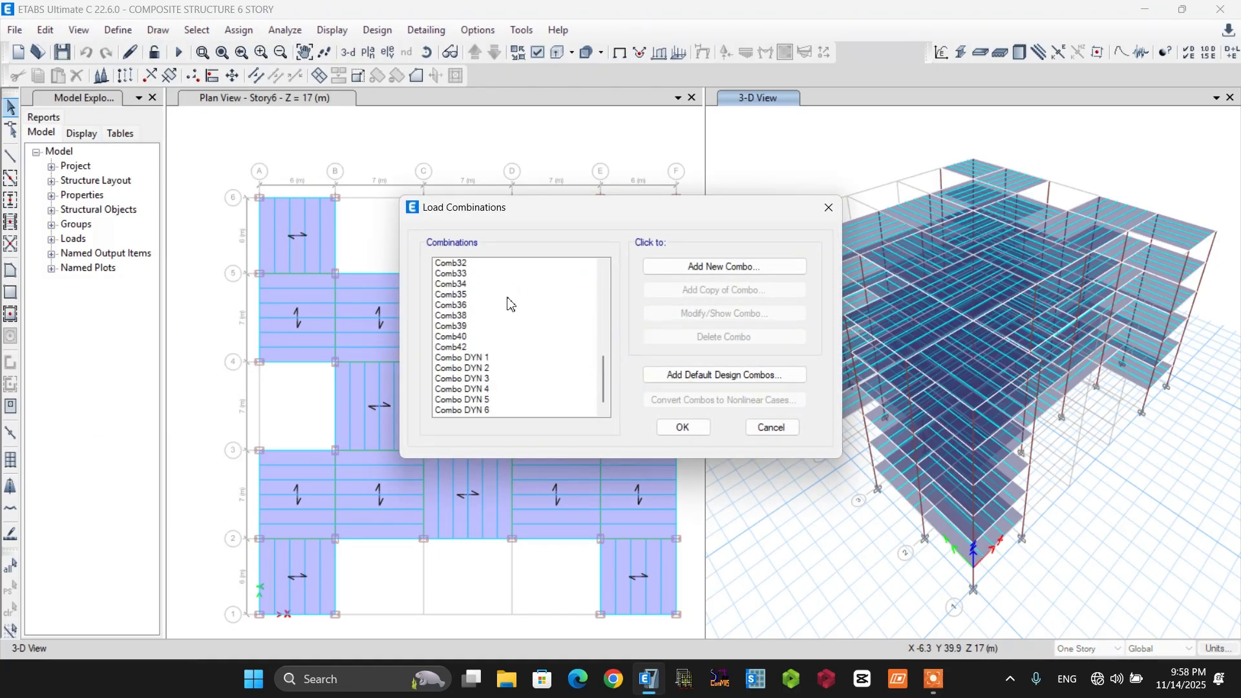
left_click(482, 327)
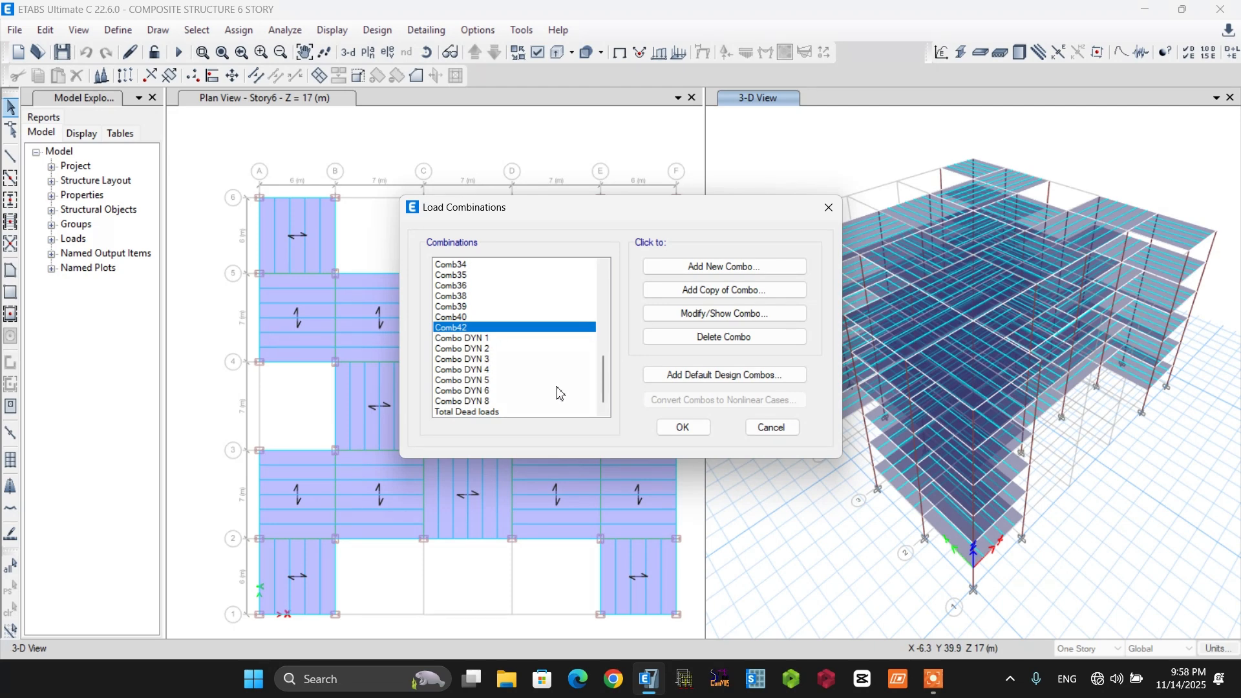
left_click(663, 428)
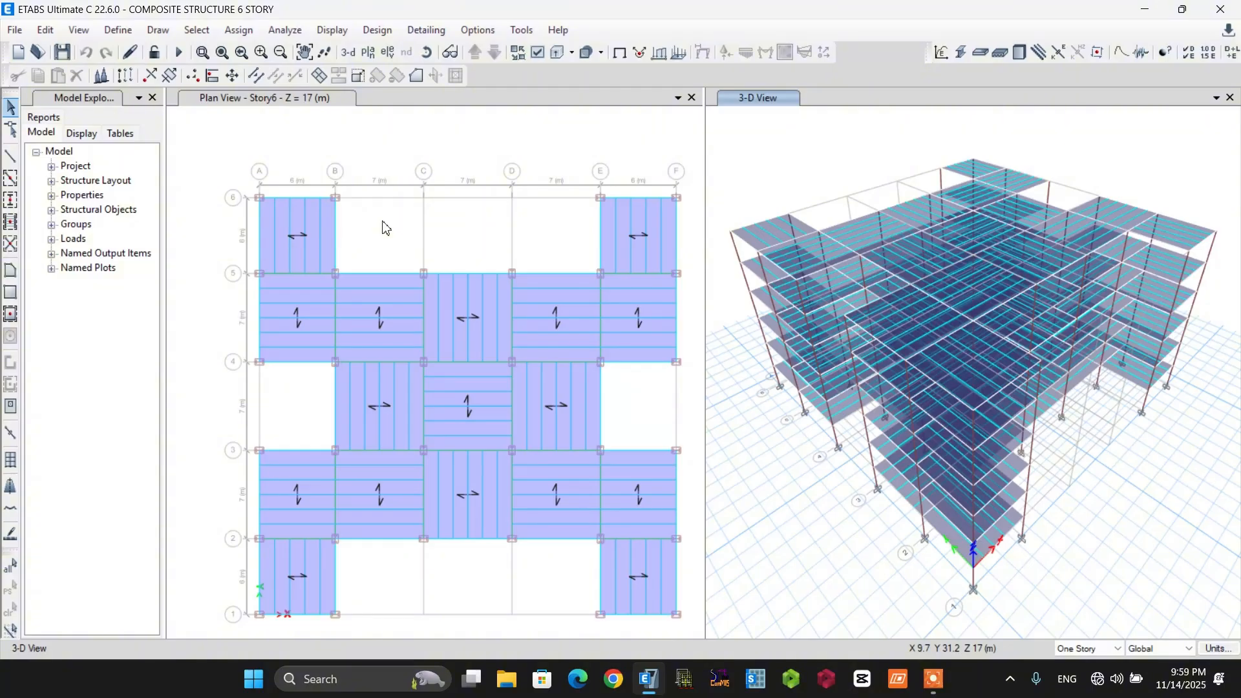
Auto-draw cladding around the whole building using the floors, and close the plan view to leave only the 3-D view.
left_click(462, 249)
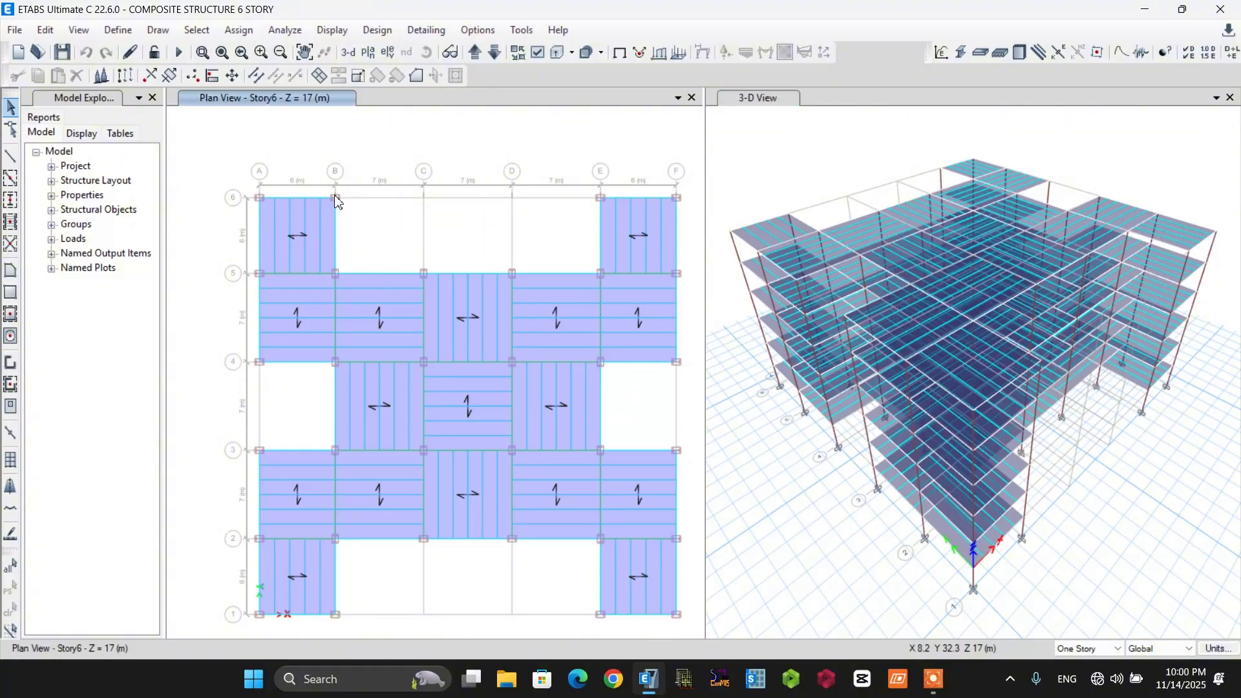
left_click(161, 31)
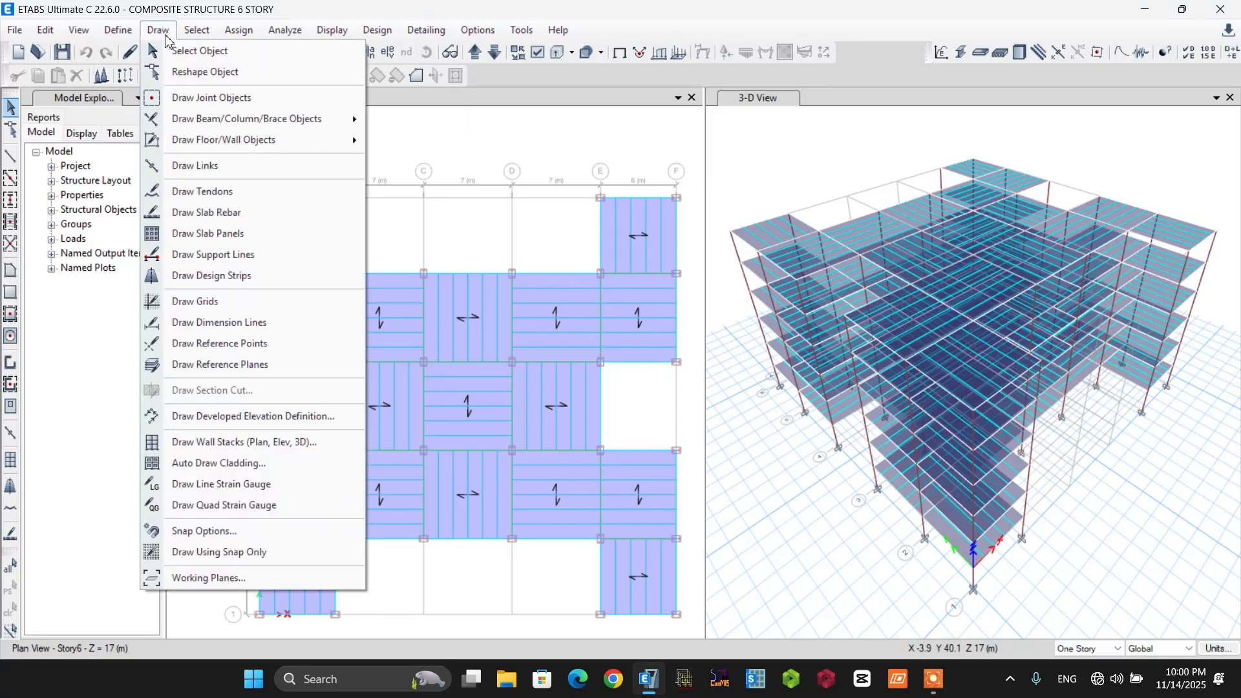
left_click(223, 464)
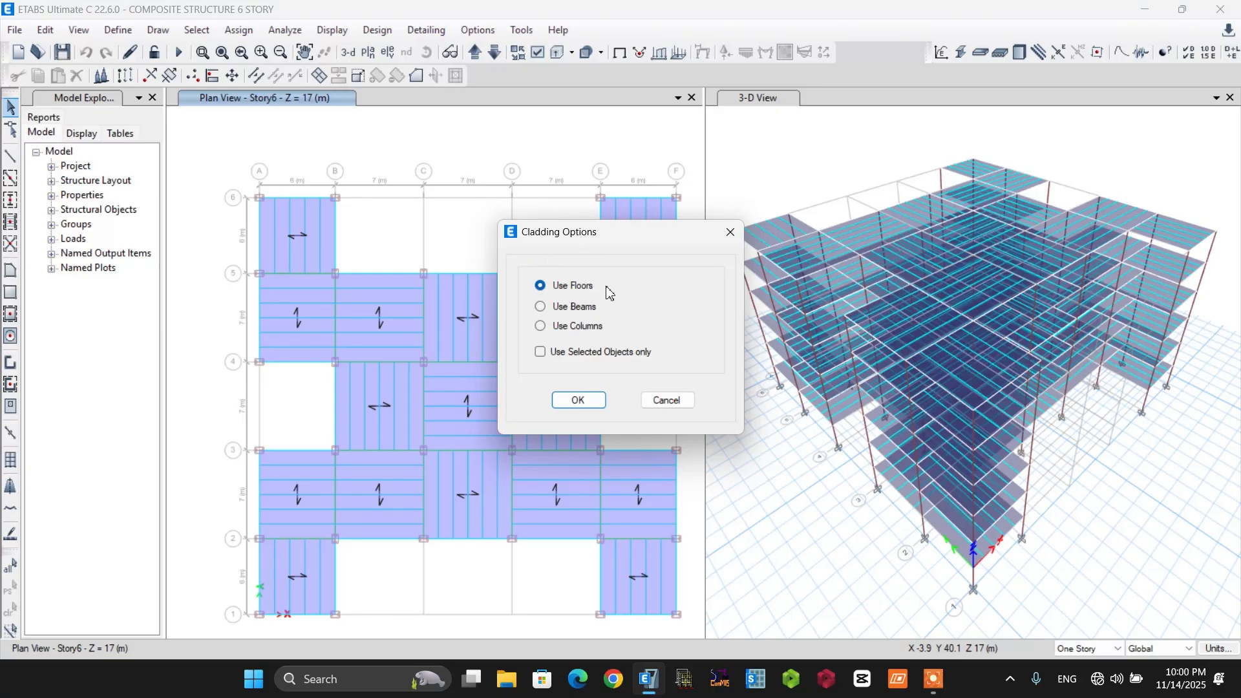
left_click(571, 402)
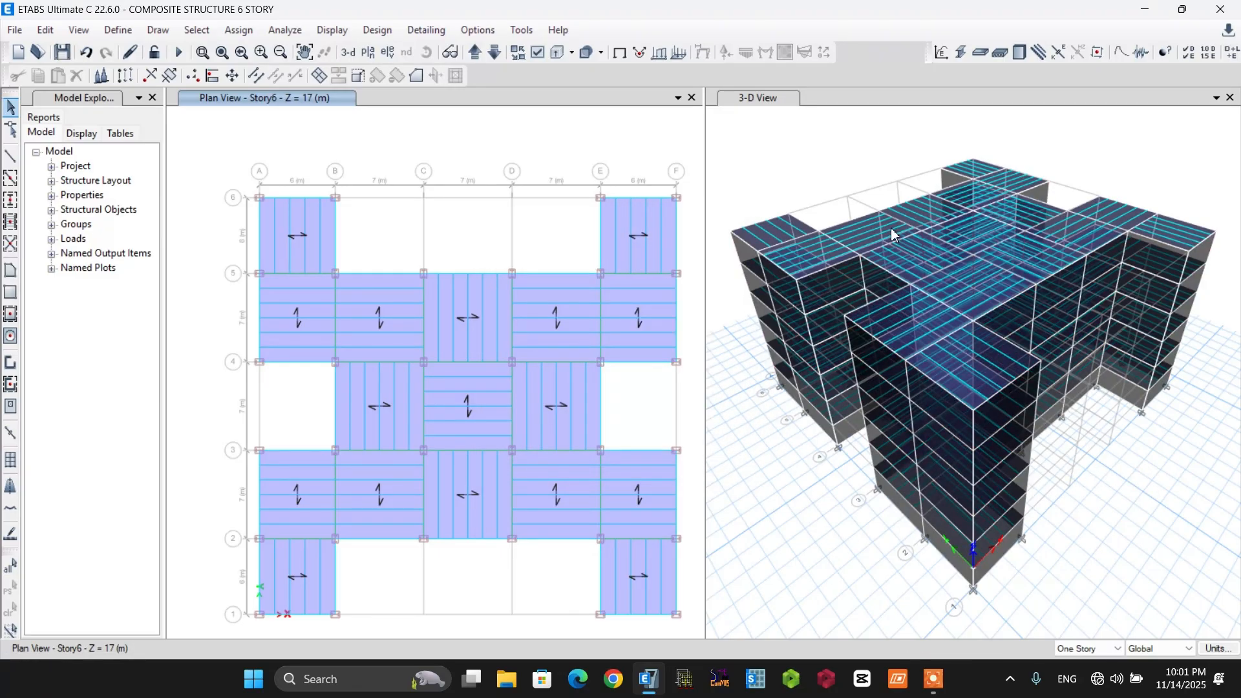
middle_click_drag(843, 580, 816, 567)
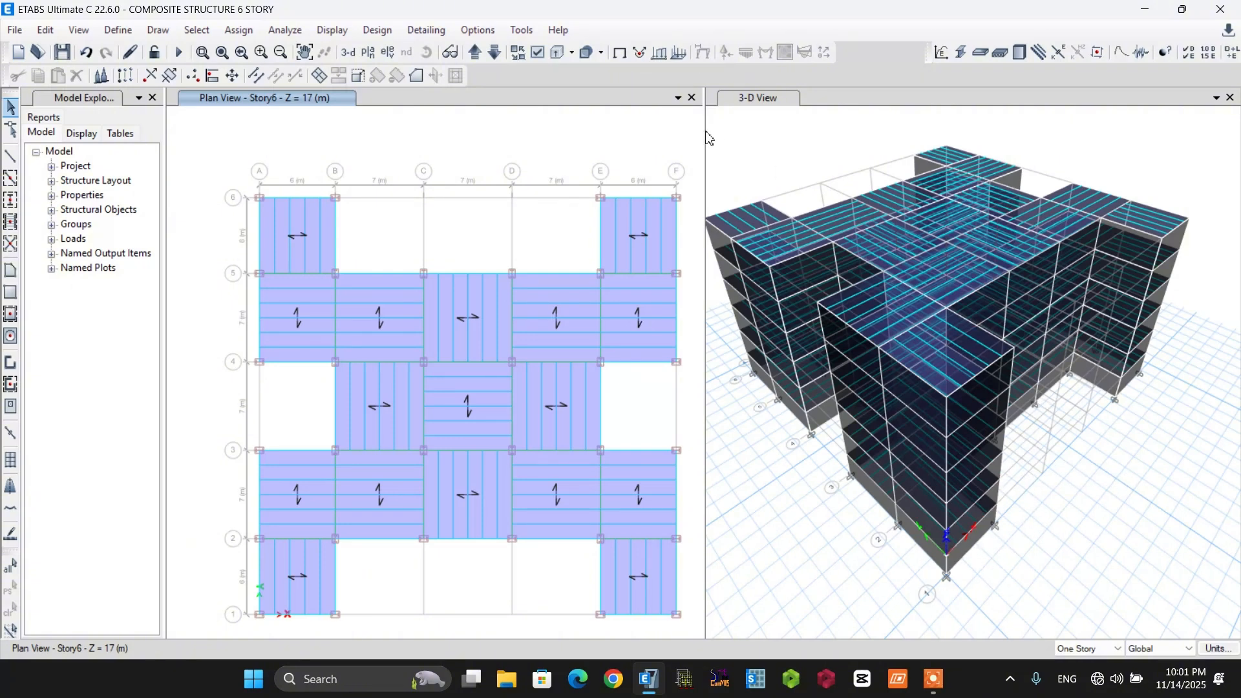
left_click(692, 98)
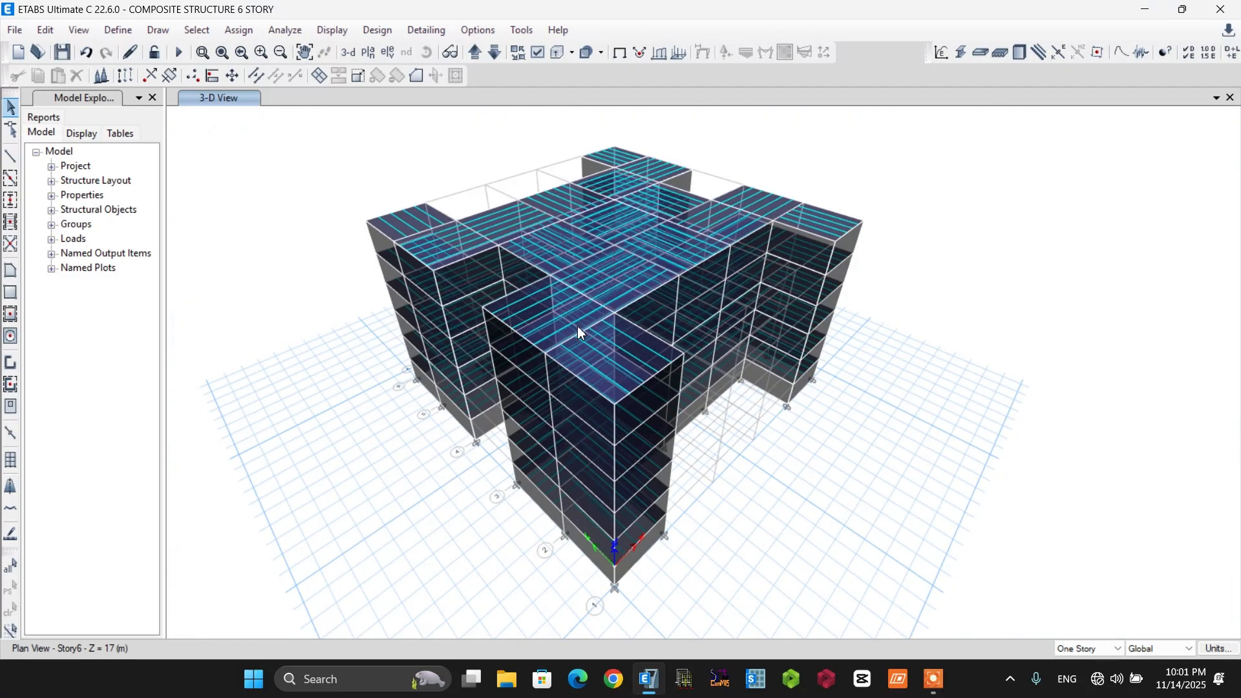
Hide all frames that use the AUTO COMPOSITE BEAMS, IPE600 and IPE750X137 section properties.
left_click(197, 31)
mouse_move(220, 52)
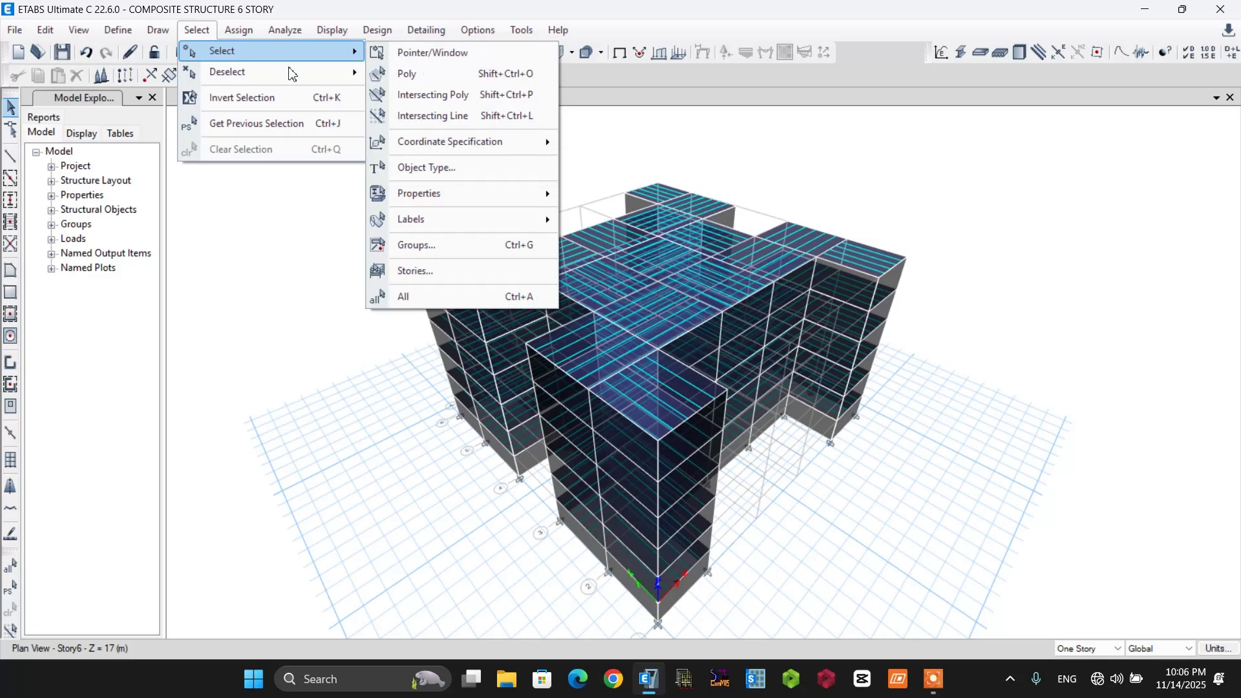
mouse_move(455, 194)
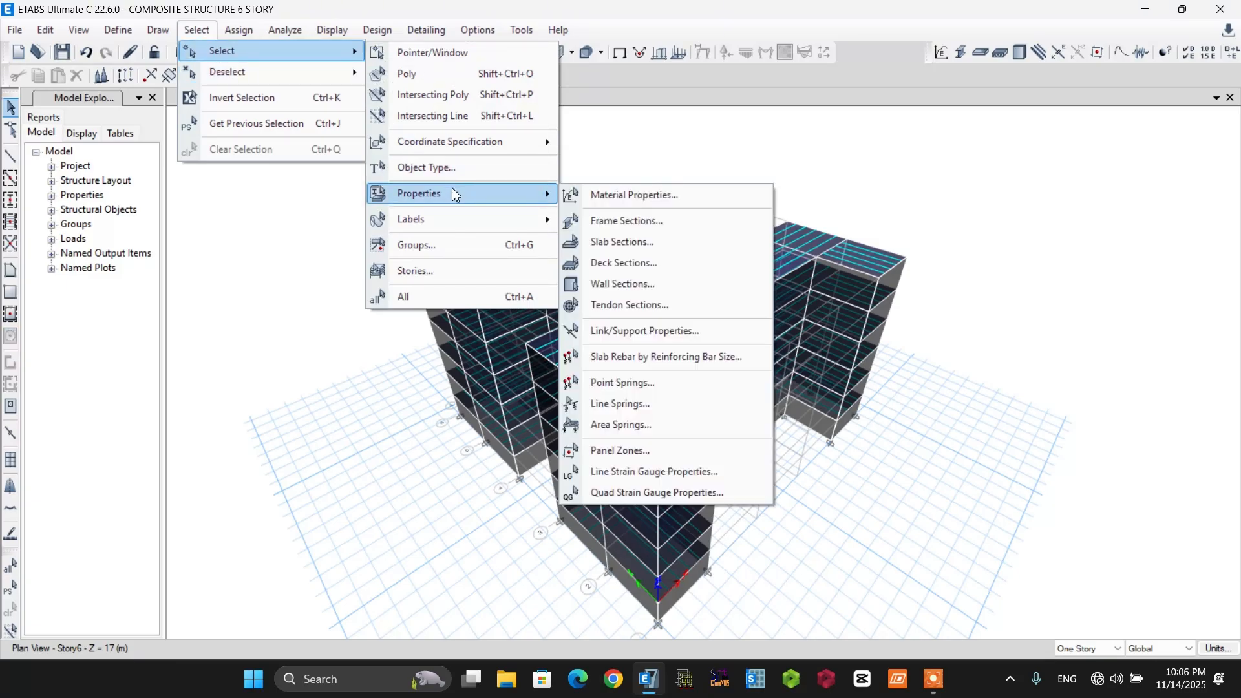
left_click(644, 223)
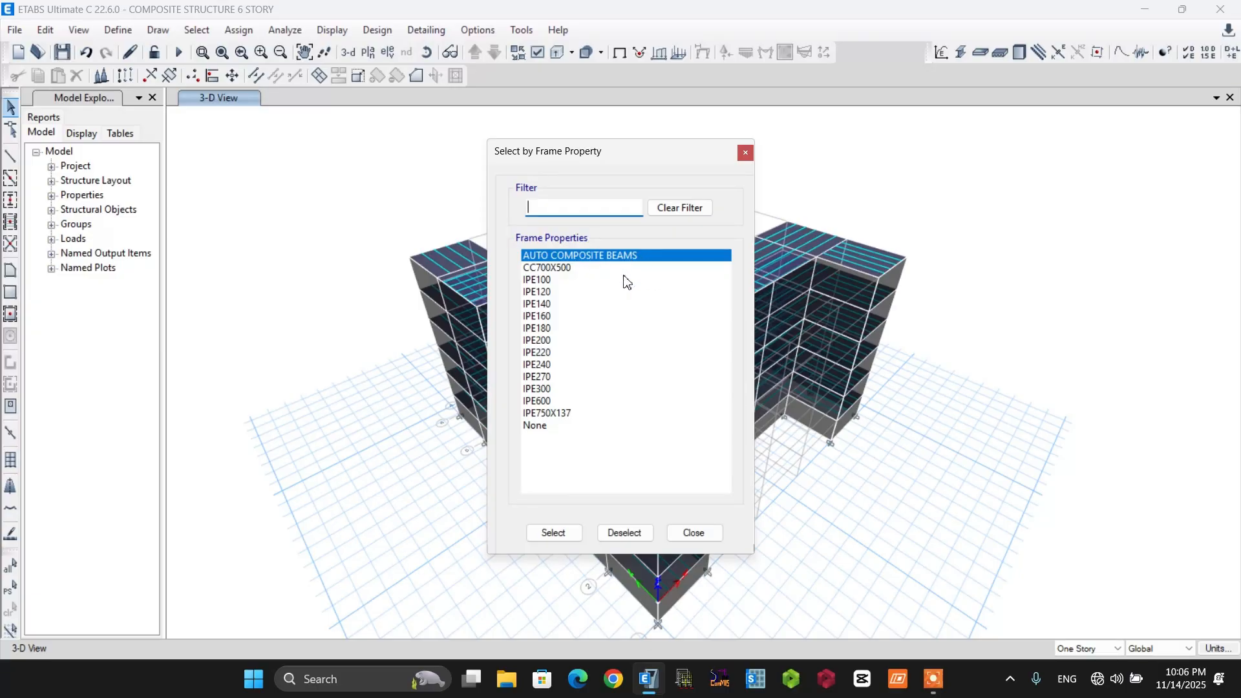
left_click(561, 414)
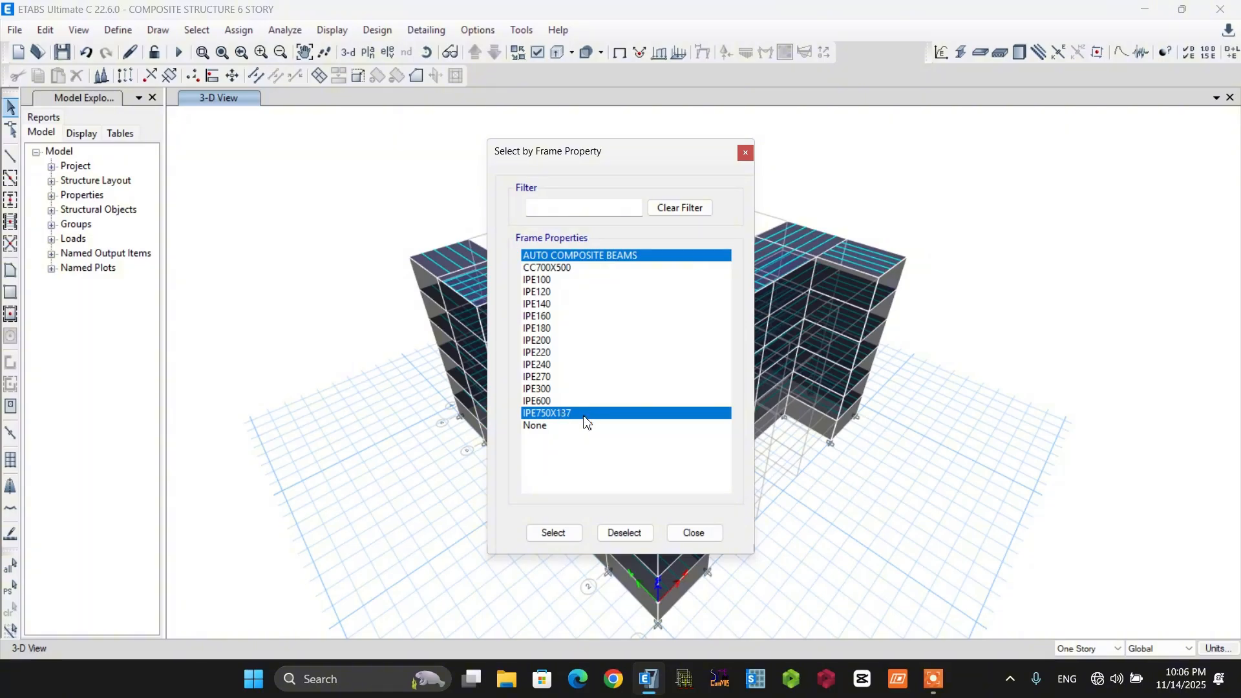
left_click(550, 402)
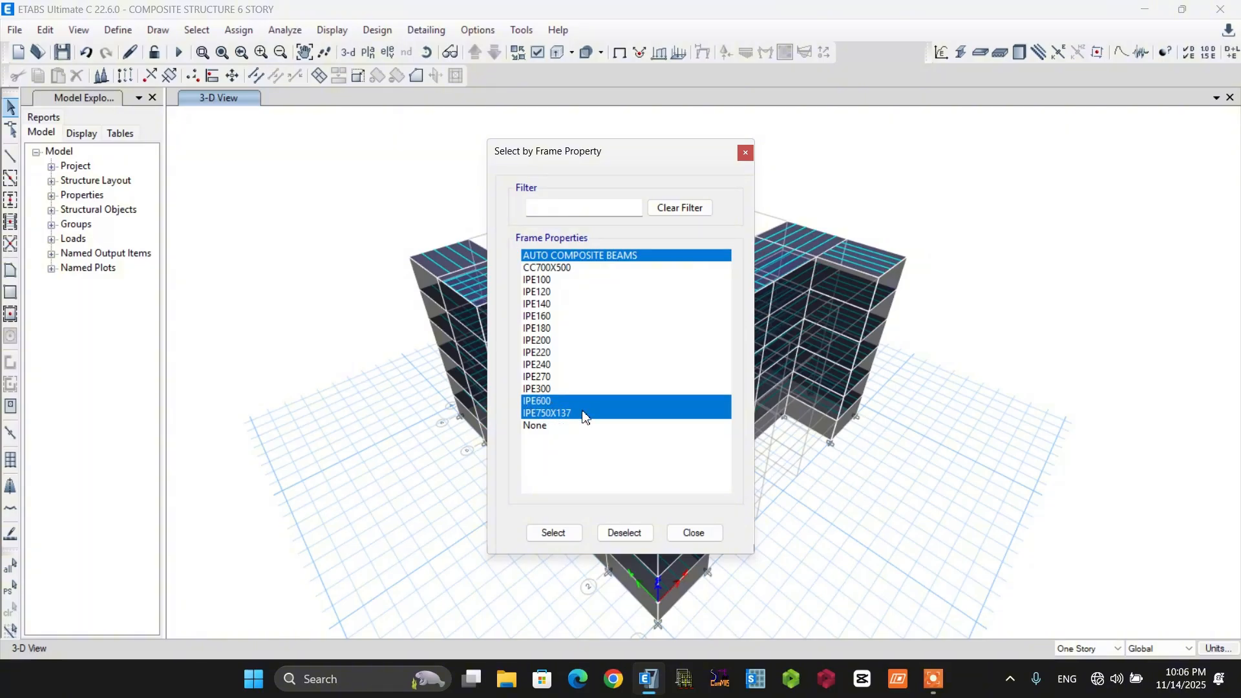
left_click(554, 534)
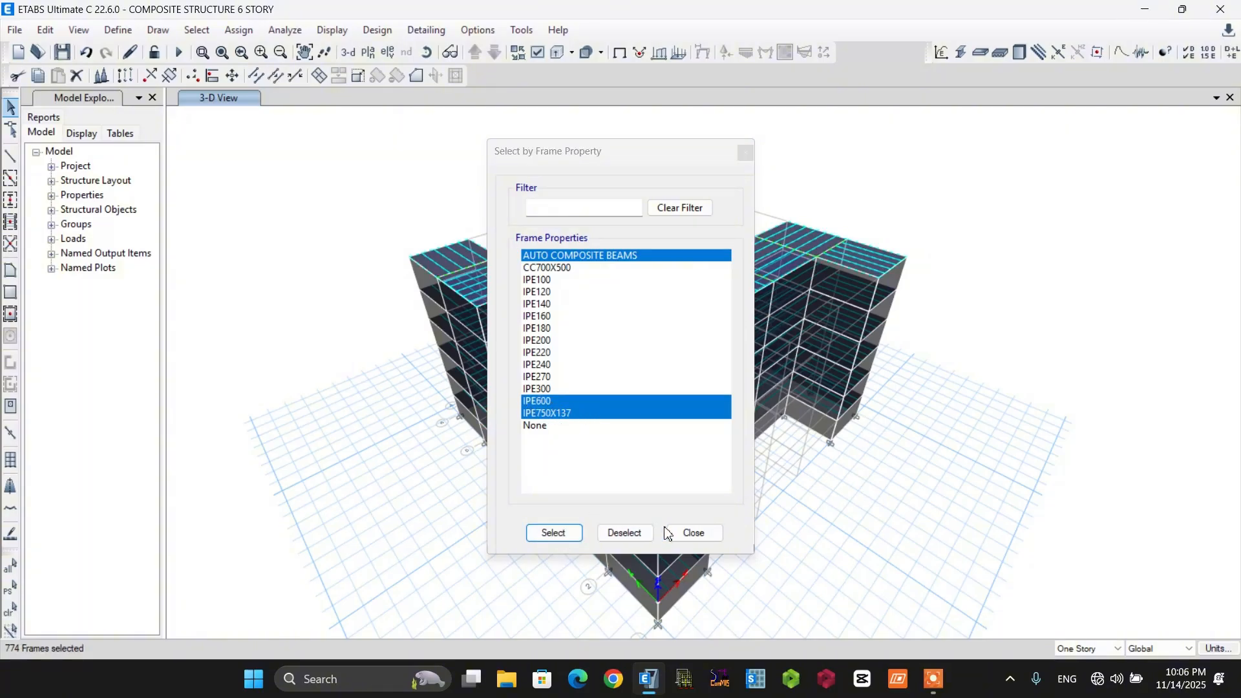
left_click(690, 534)
right_click(991, 253)
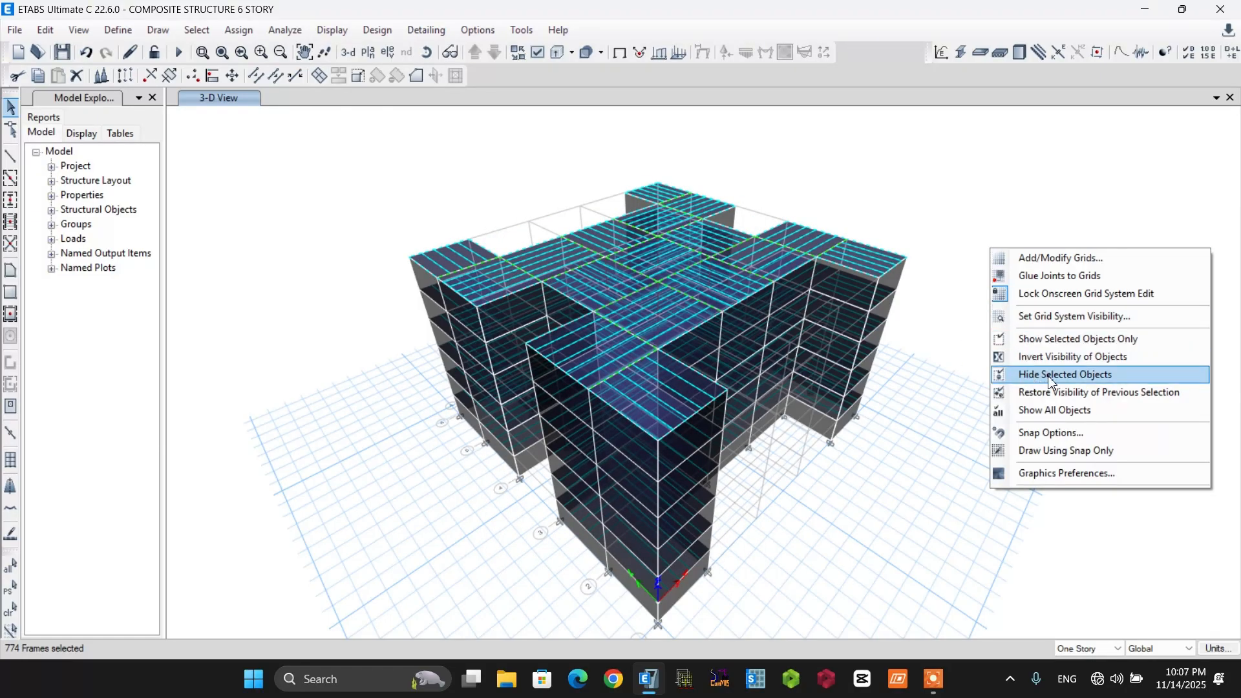
left_click(1073, 376)
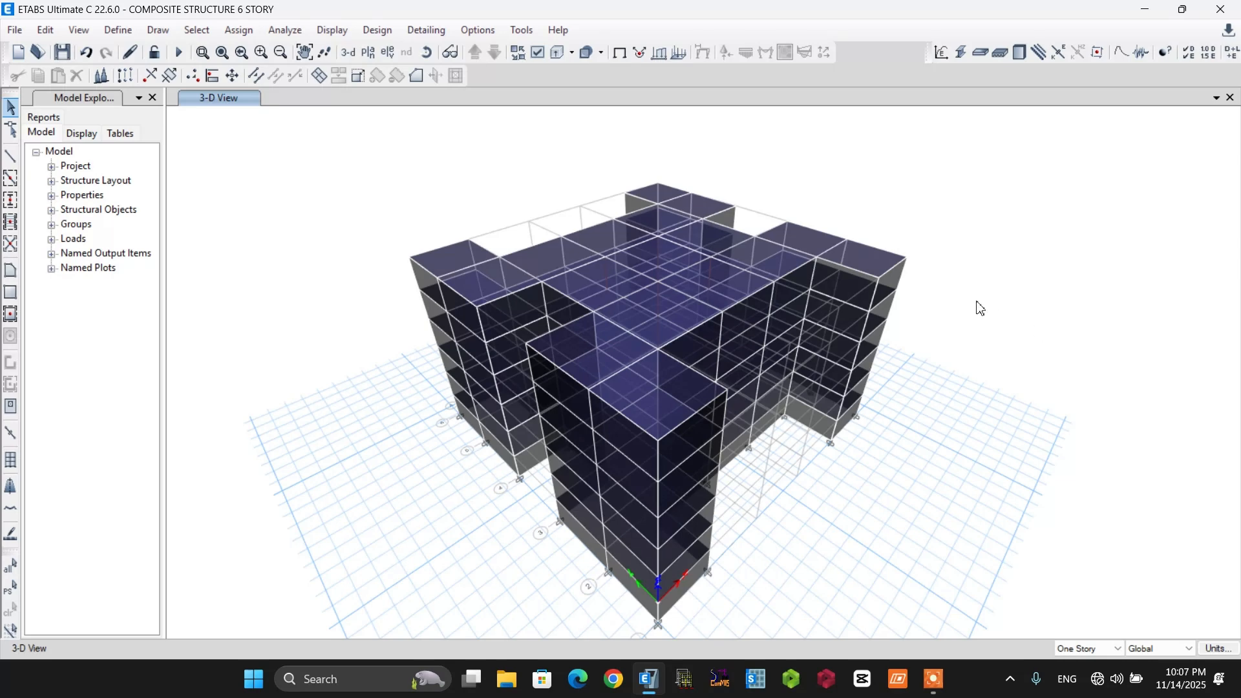
Display the local axes of the shell objects in the 3-D view.
scroll(776, 274, "down", 3)
scroll(747, 561, "up", 4)
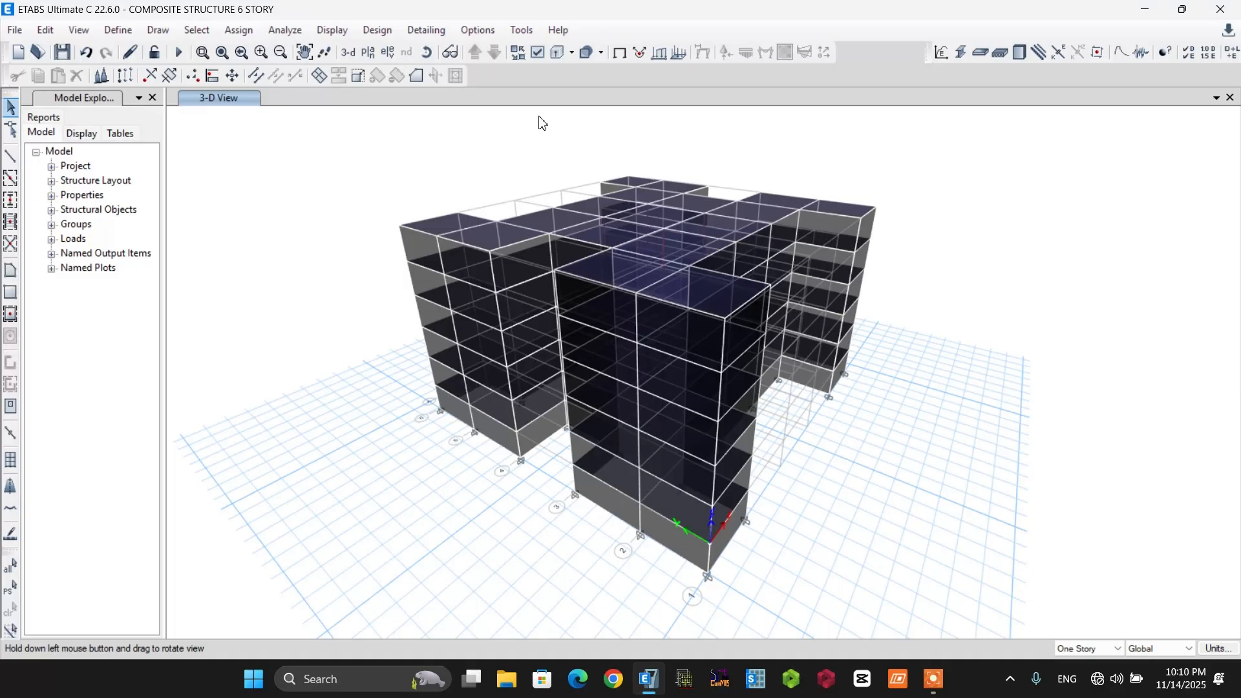
left_click(537, 56)
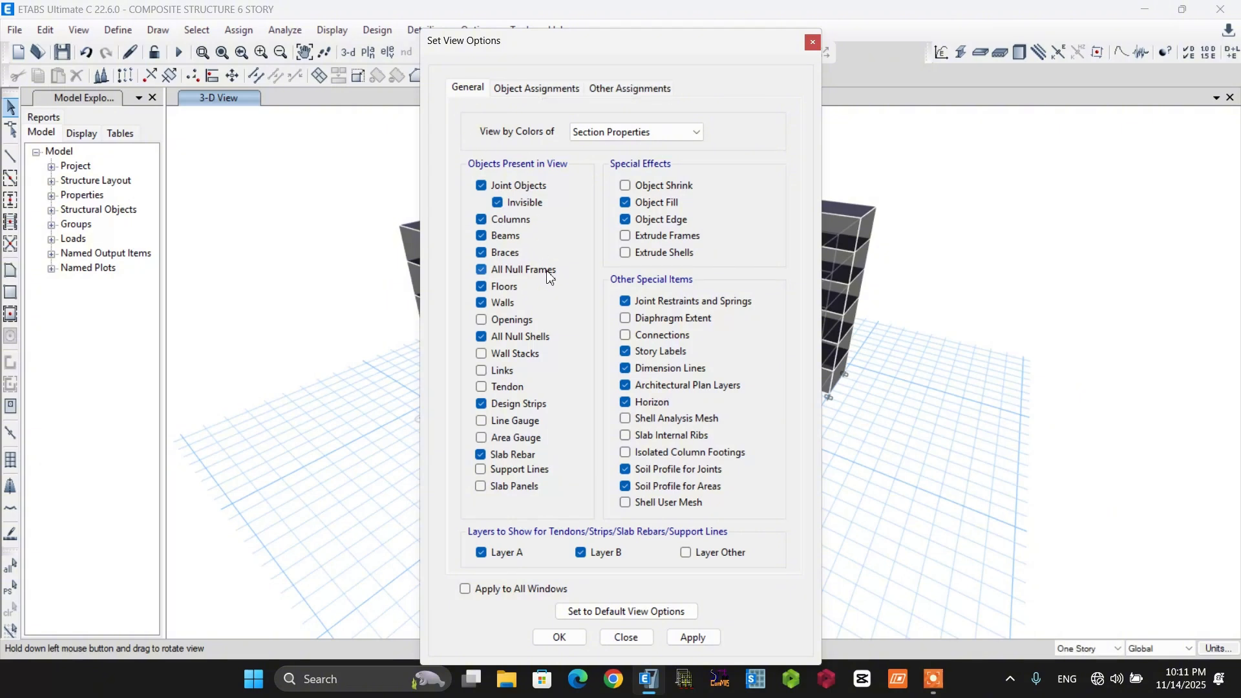
left_click(550, 90)
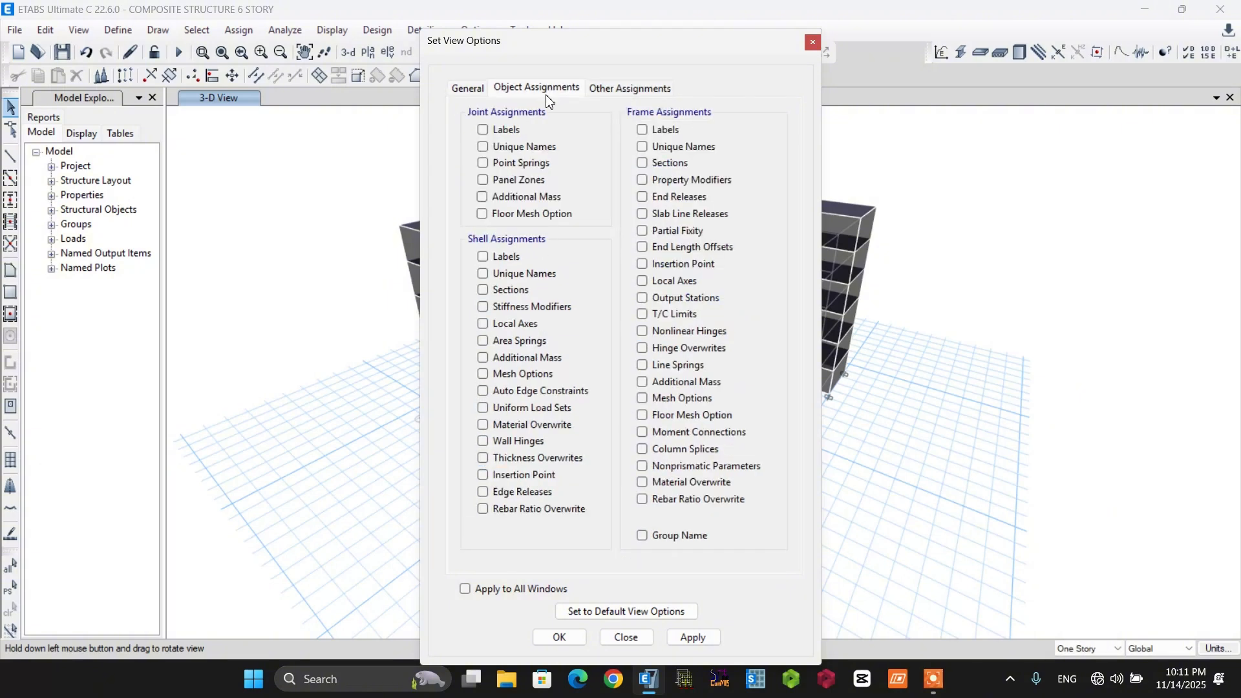
left_click(490, 326)
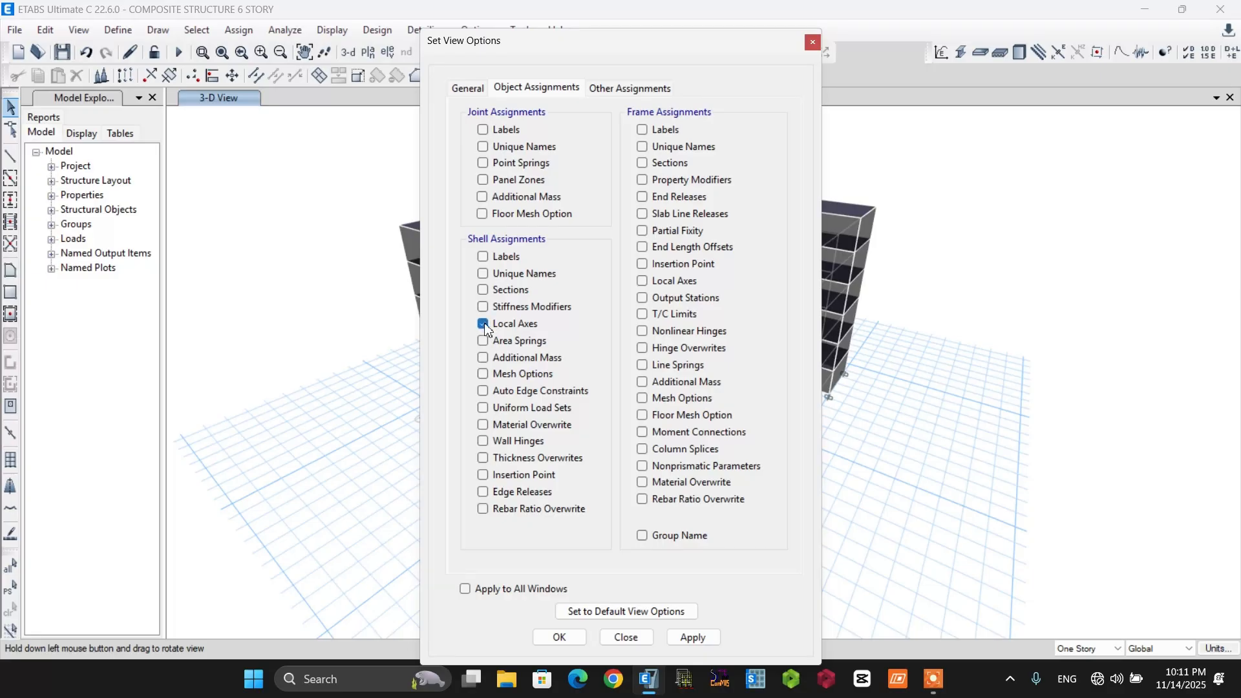
left_click(560, 638)
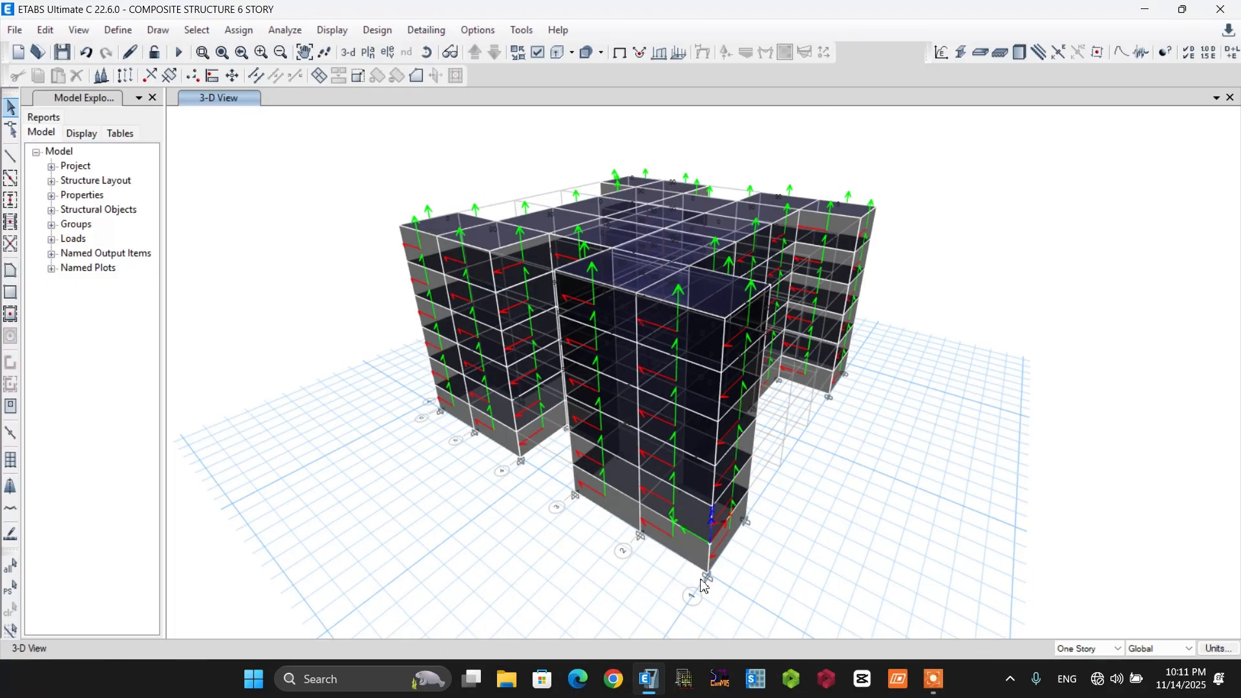
Examine the direction of the cladding shells' local axes, especially the blue local 3 axis, on different faces of the building.
scroll(707, 584, "up", 2)
scroll(706, 584, "up", 1)
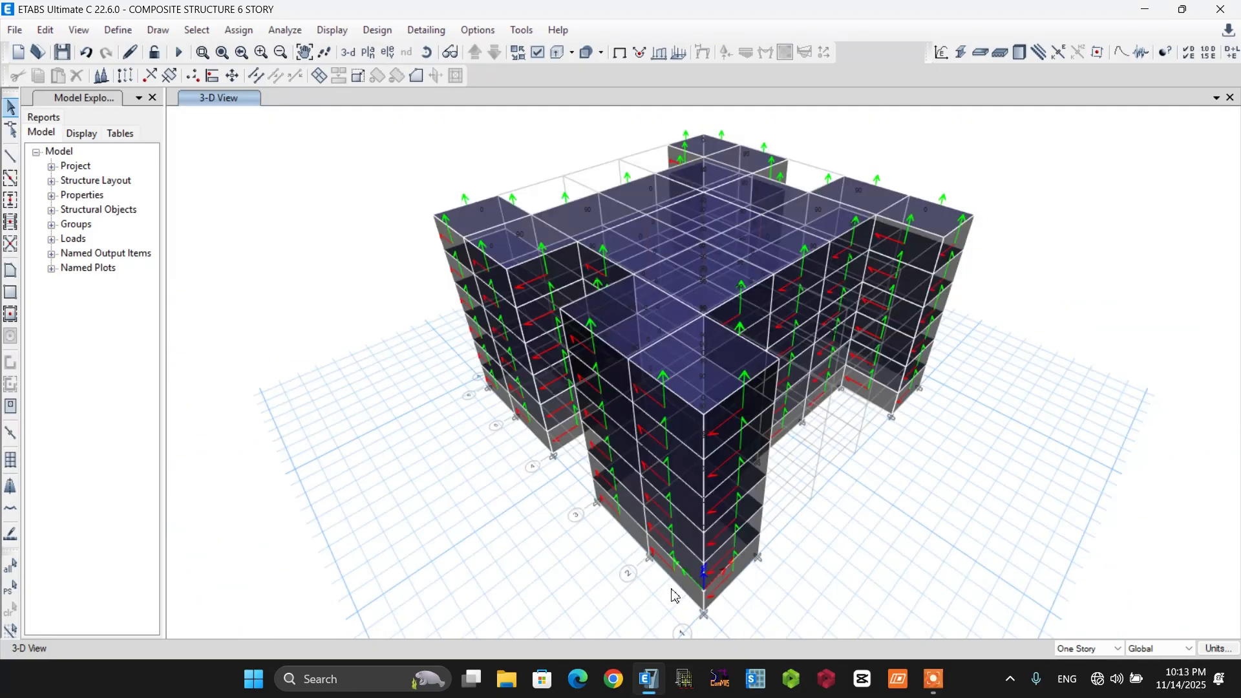
scroll(673, 595, "up", 8)
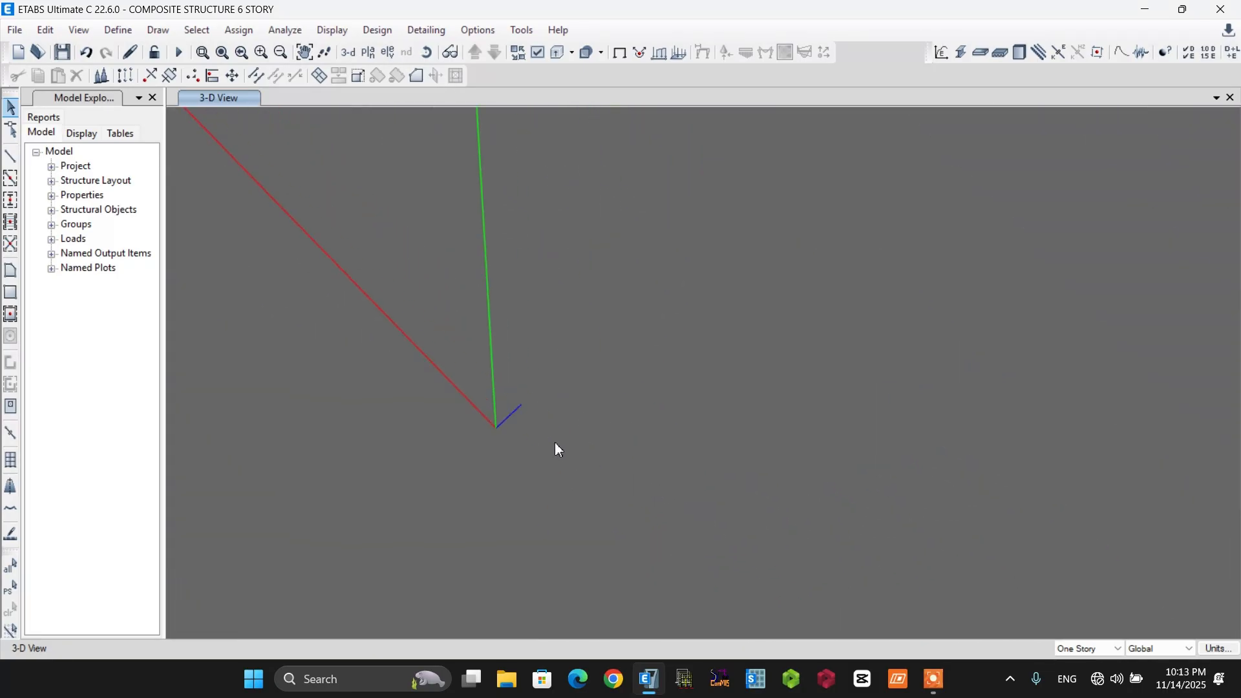
scroll(555, 443, "up", 4)
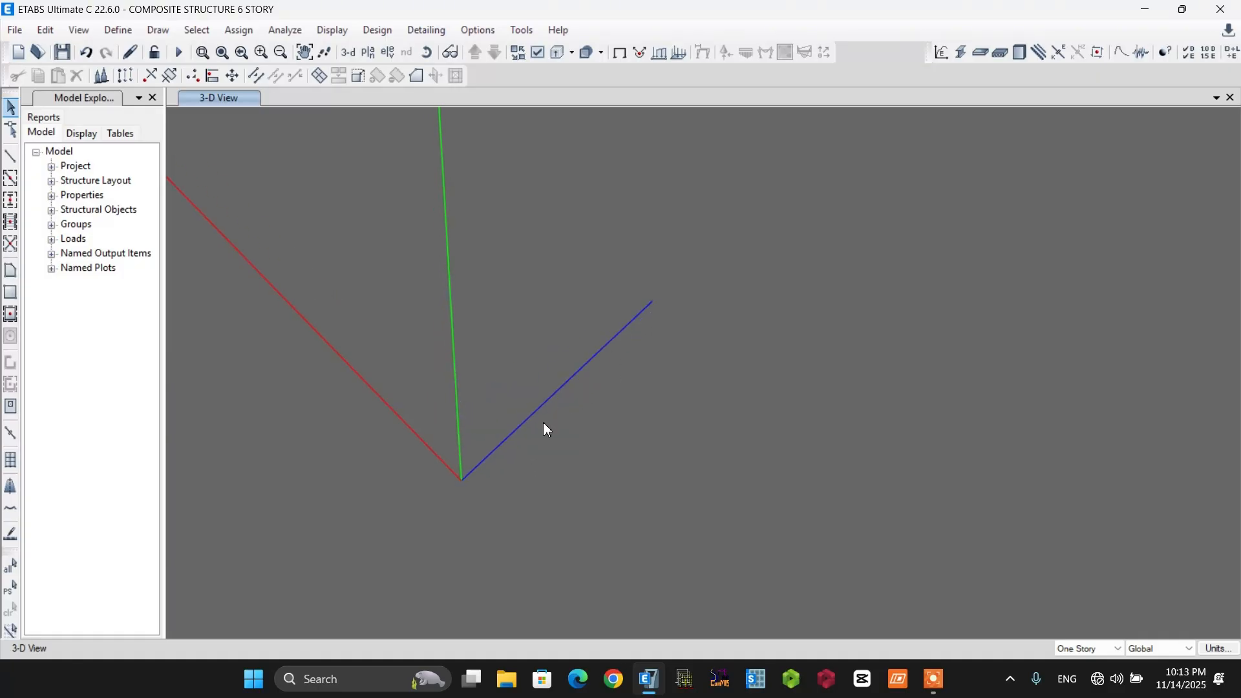
scroll(546, 427, "down", 2)
scroll(634, 375, "down", 6)
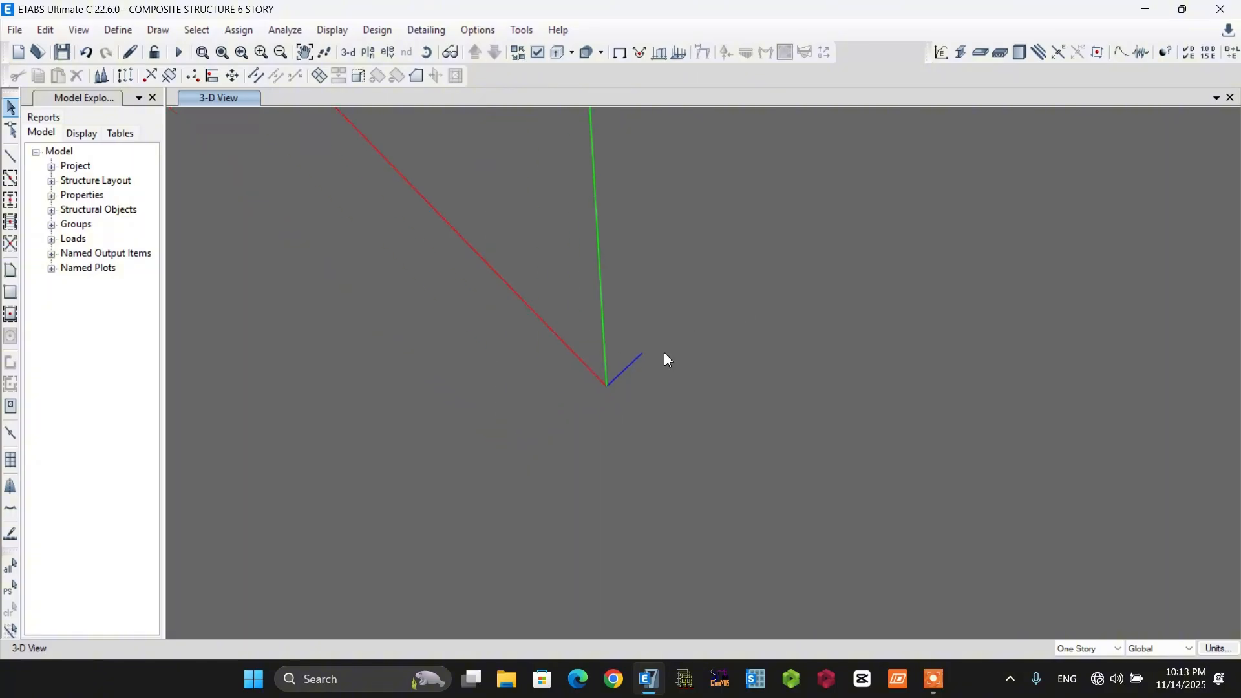
scroll(673, 360, "down", 5)
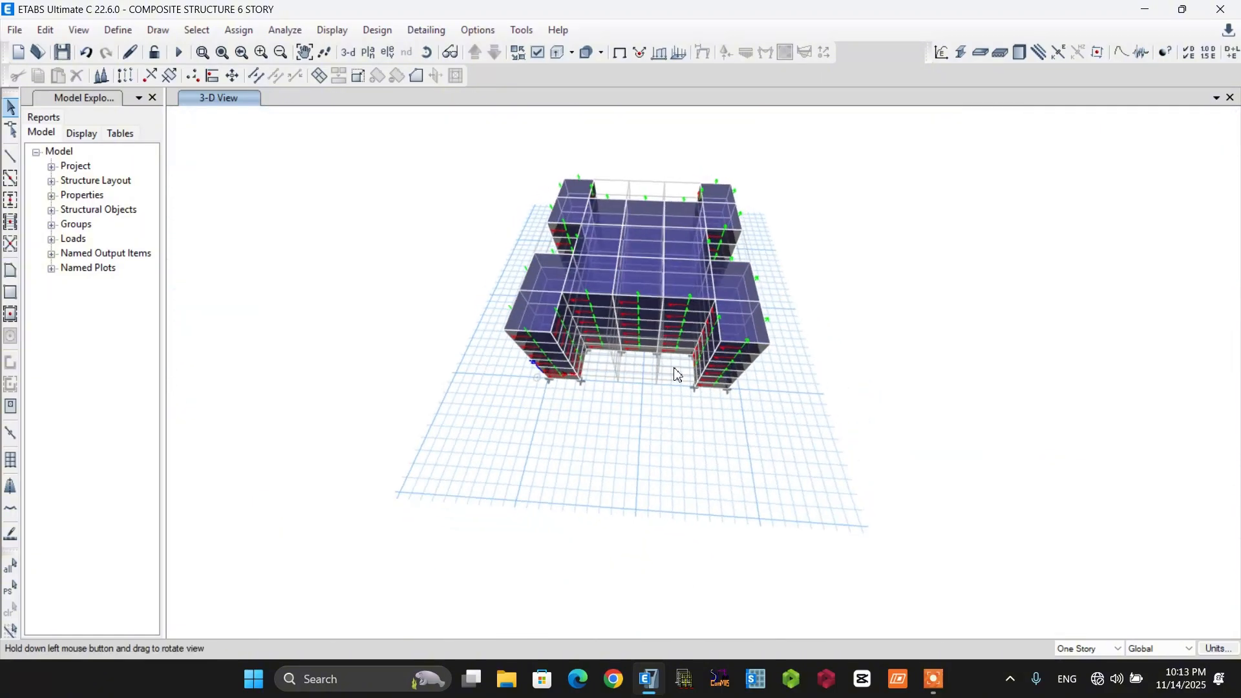
left_click_drag(674, 360, 579, 346)
scroll(735, 379, "up", 4)
scroll(735, 378, "up", 8)
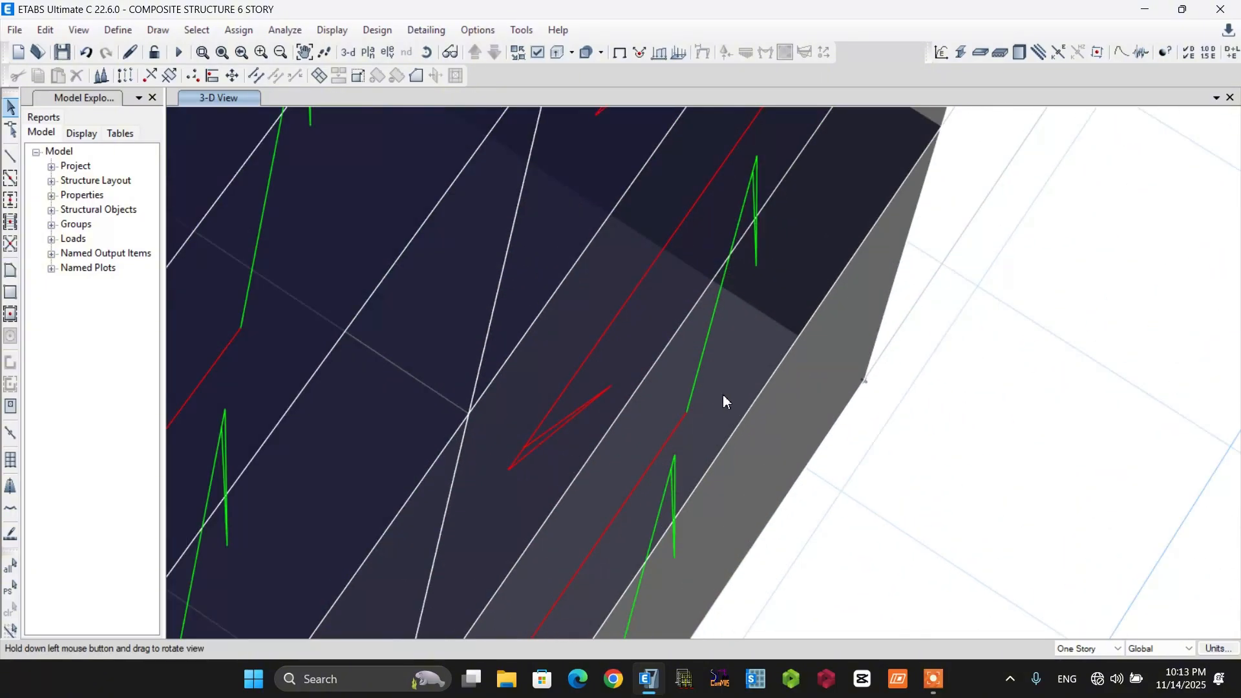
scroll(618, 429, "down", 4)
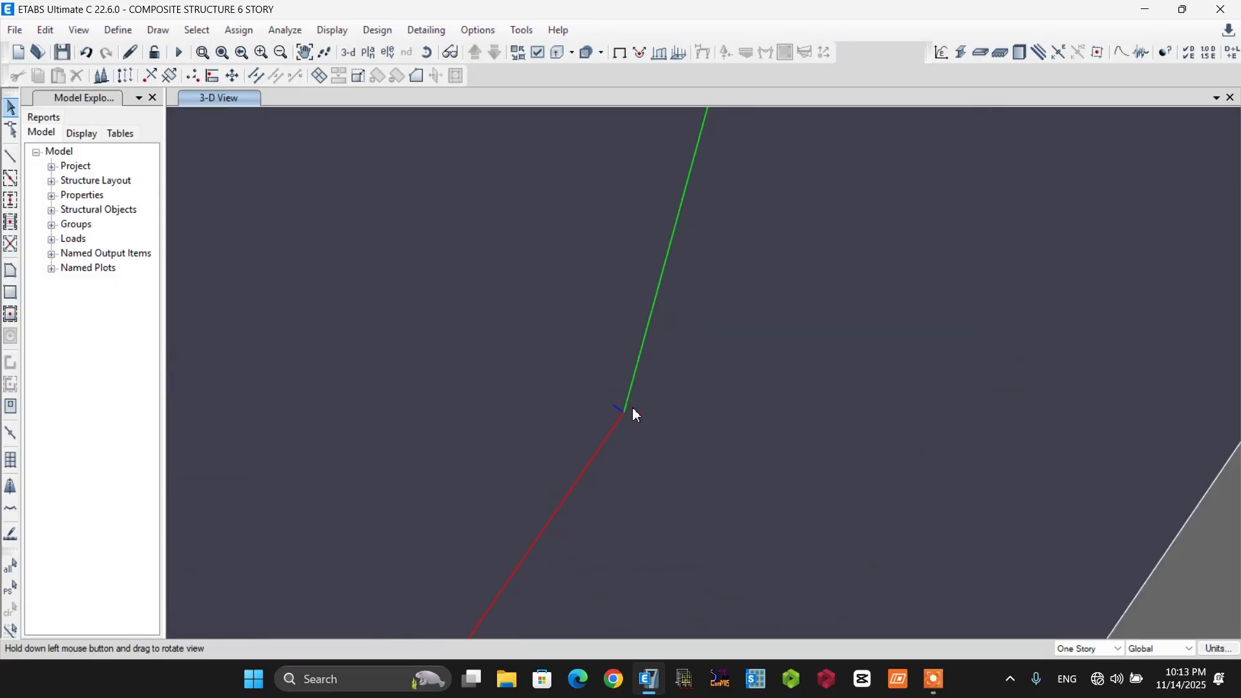
Select the cladding shells of all six stories in the two bays between grids 1 and 3 on the grid A side.
scroll(651, 364, "down", 10)
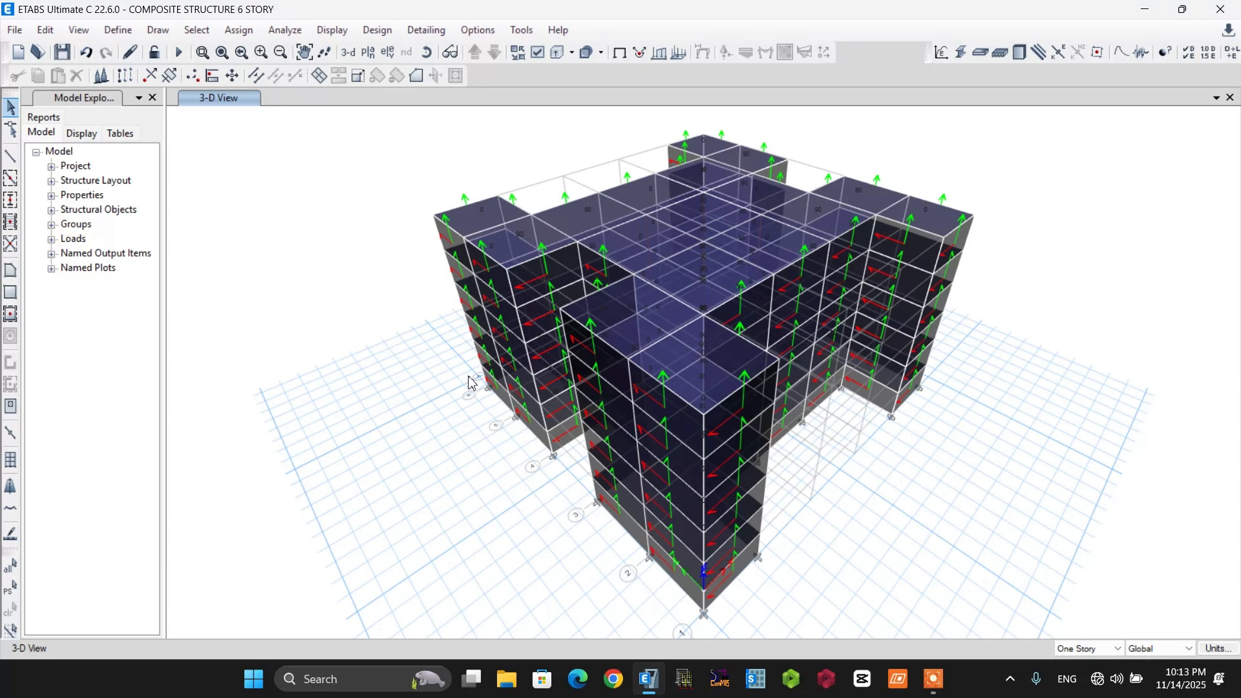
scroll(668, 600, "up", 3)
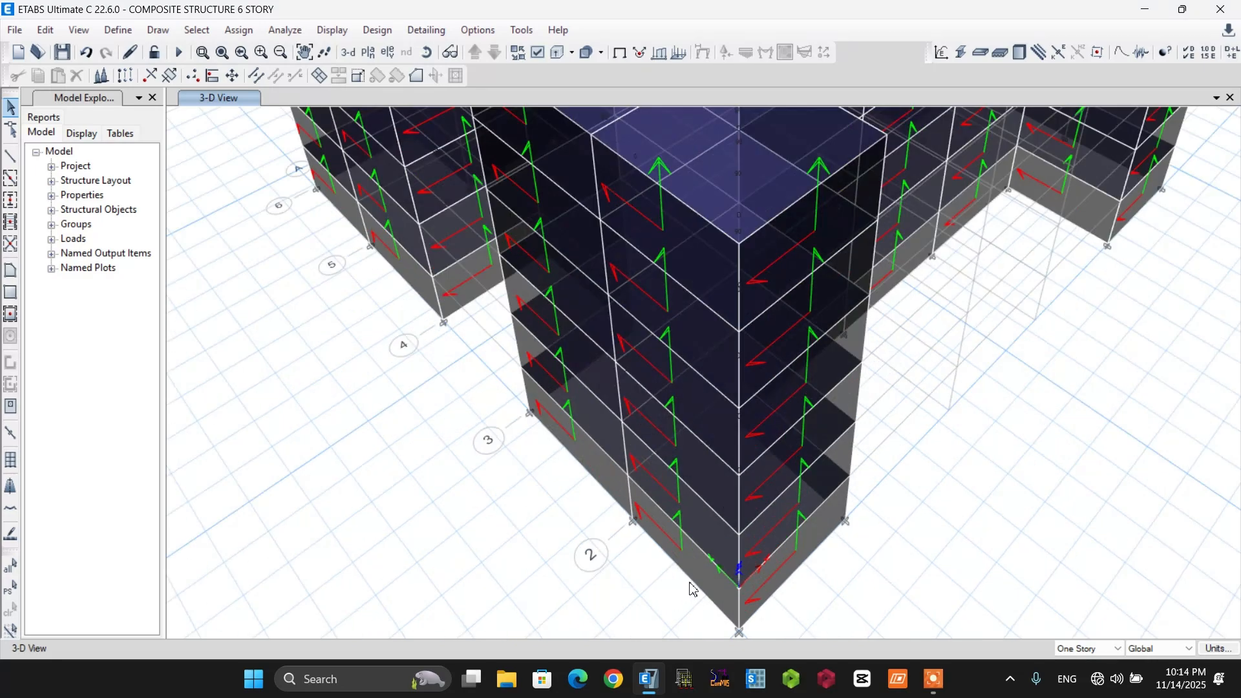
left_click(691, 578)
left_click(707, 349)
left_click(696, 252)
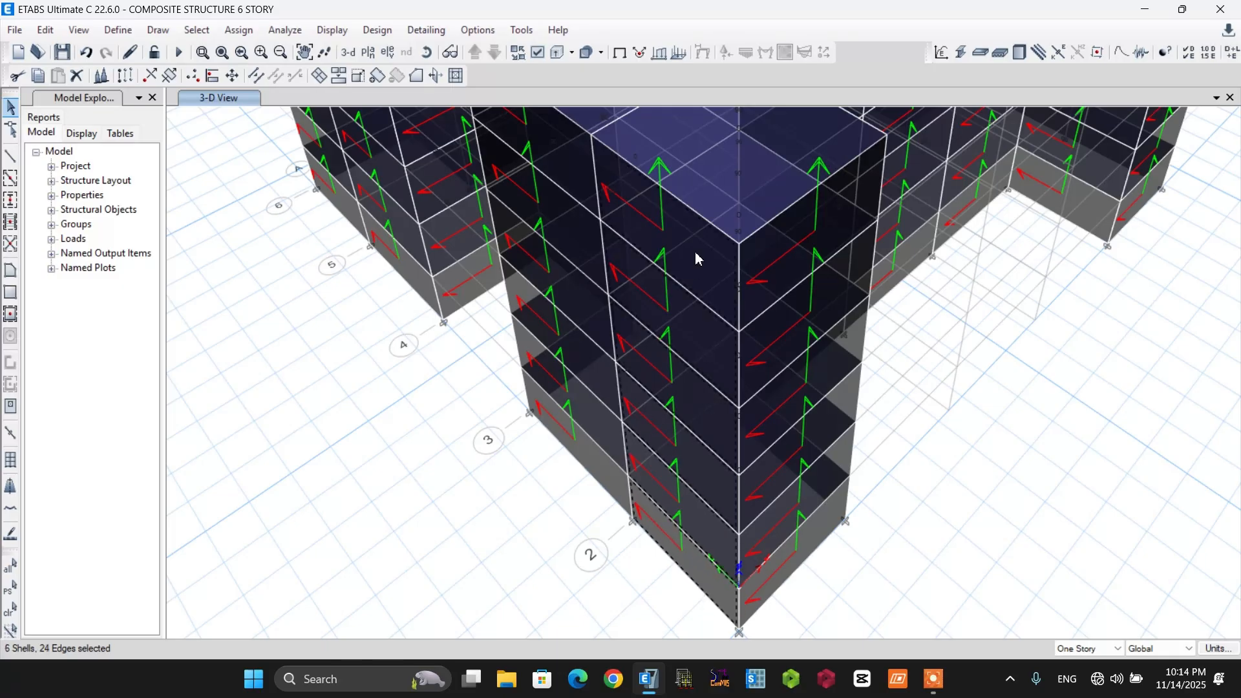
left_click(593, 456)
left_click(590, 412)
left_click(584, 352)
left_click(574, 295)
left_click(565, 234)
scroll(549, 400, "down", 5)
scroll(527, 372, "up", 5)
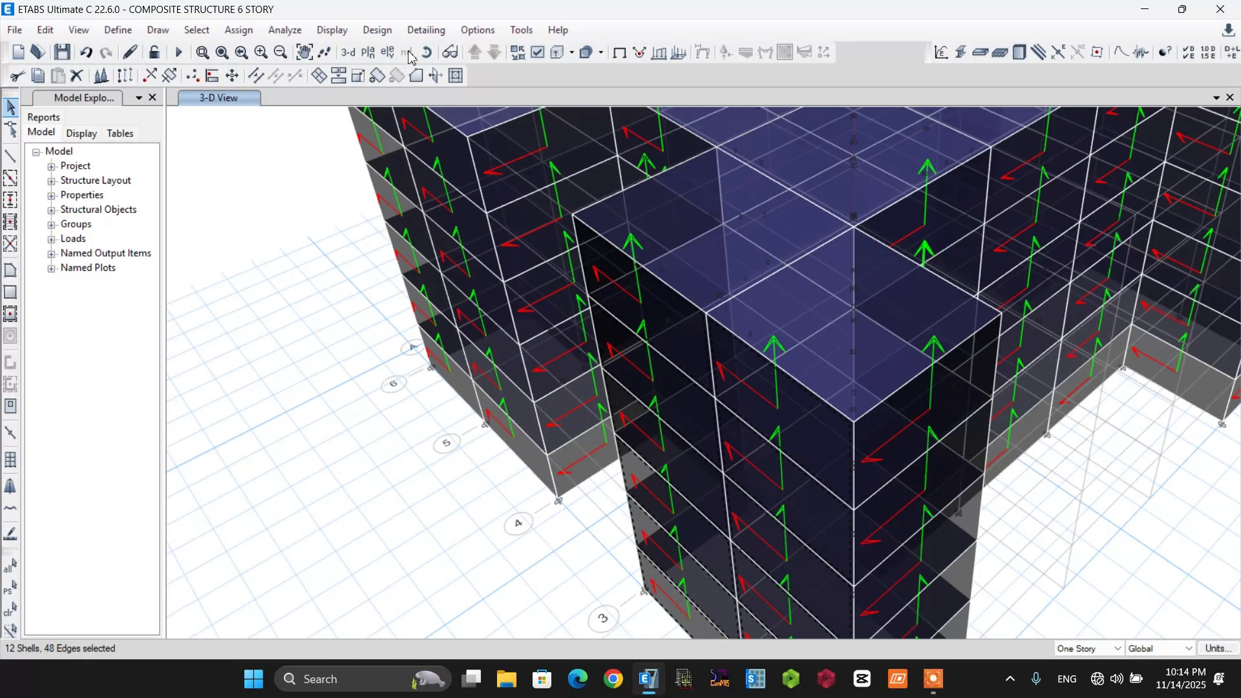
Rotate the model to expose the recessed face between grids 3 and 4 and add its six cladding shells to the selection.
left_click(426, 52)
left_click_drag(284, 372, 698, 421)
left_click(733, 469)
left_click(730, 434)
left_click(727, 379)
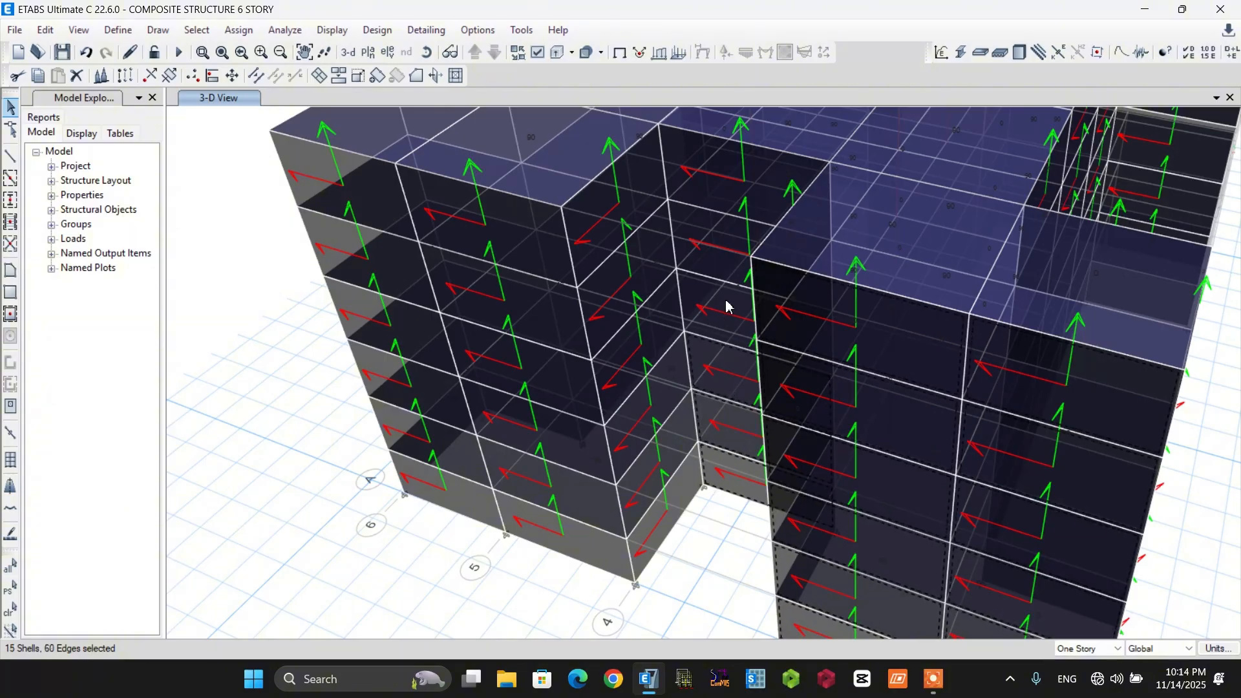
left_click(726, 304)
left_click(726, 261)
left_click(724, 190)
Add the cladding shells of all six stories in the two bays between grids 4 and 6 on the grid A side to the selection.
left_click(594, 542)
left_click(580, 492)
left_click(562, 427)
left_click(549, 372)
left_click(536, 314)
left_click(499, 241)
left_click(386, 206)
left_click(407, 273)
left_click(421, 331)
left_click(435, 390)
left_click(448, 432)
left_click(454, 486)
scroll(451, 519, "down", 5)
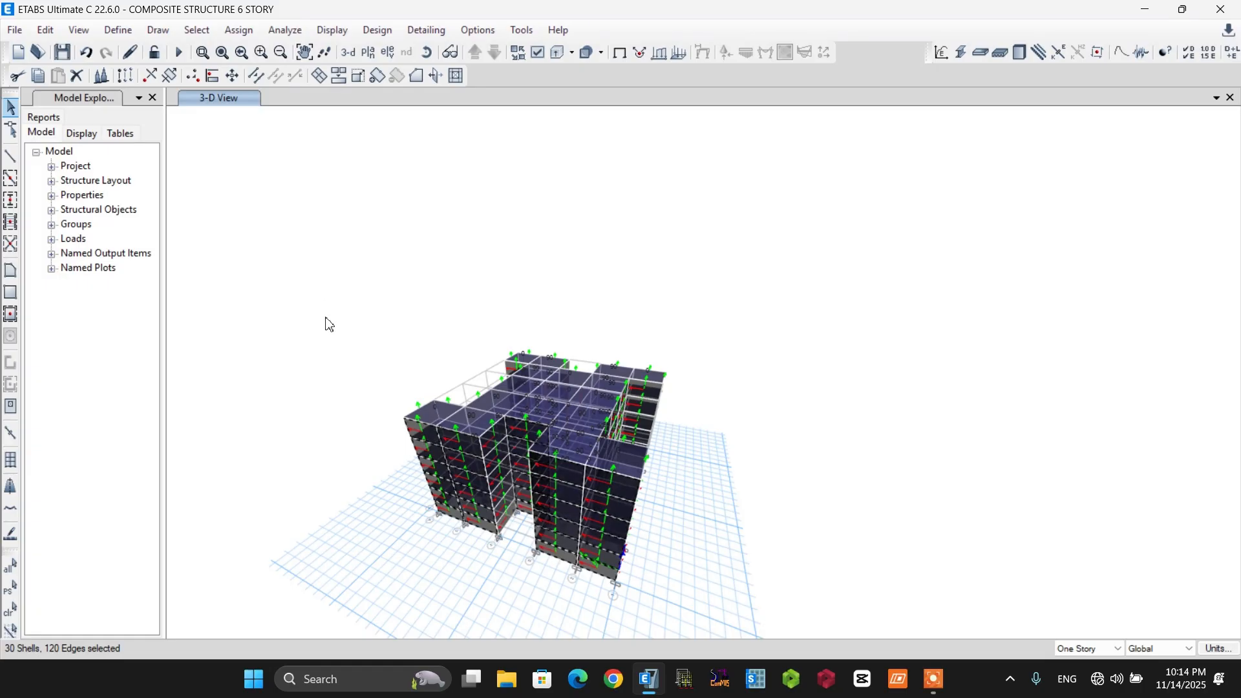
Assign the selected shells a windward wind pressure coefficient Cp of 0.8 for load pattern WX, replacing existing loads.
left_click(239, 30)
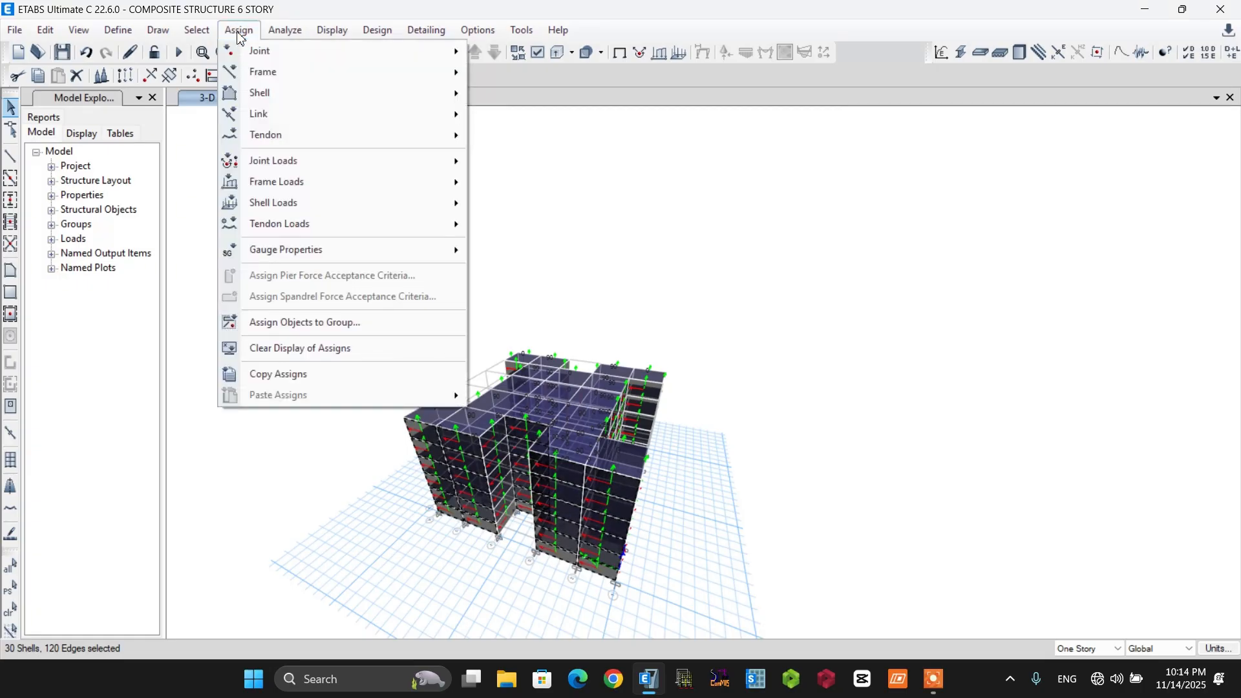
mouse_move(284, 209)
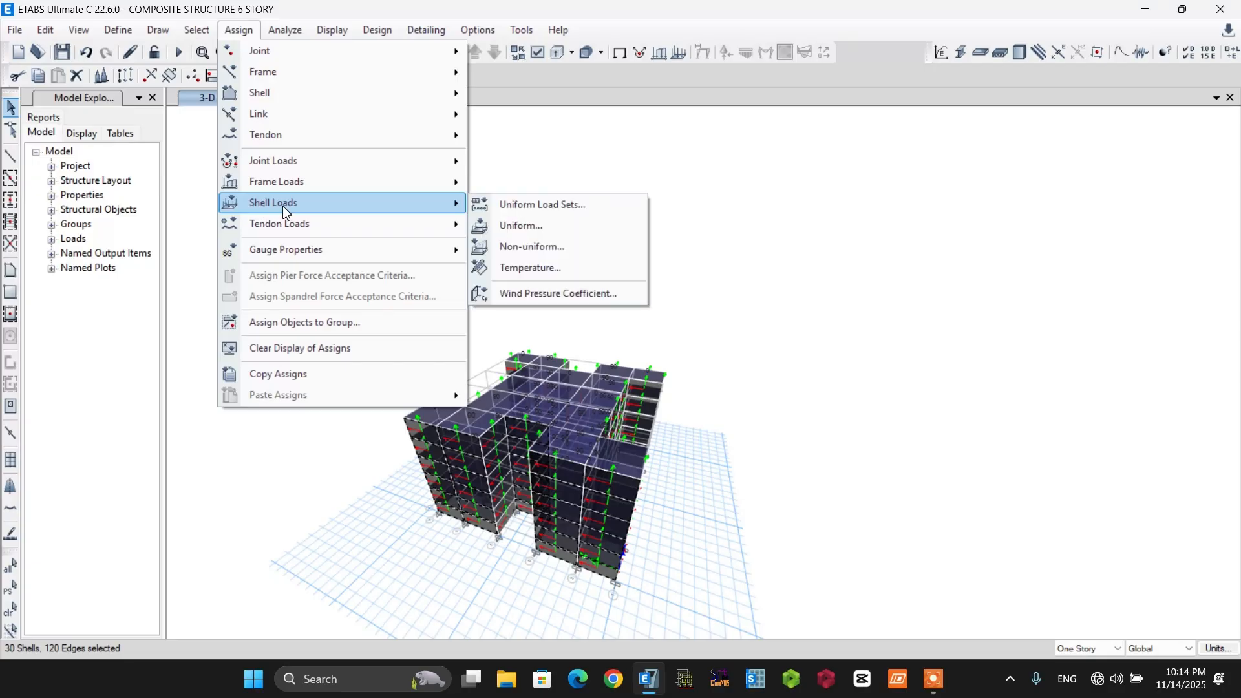
left_click(534, 293)
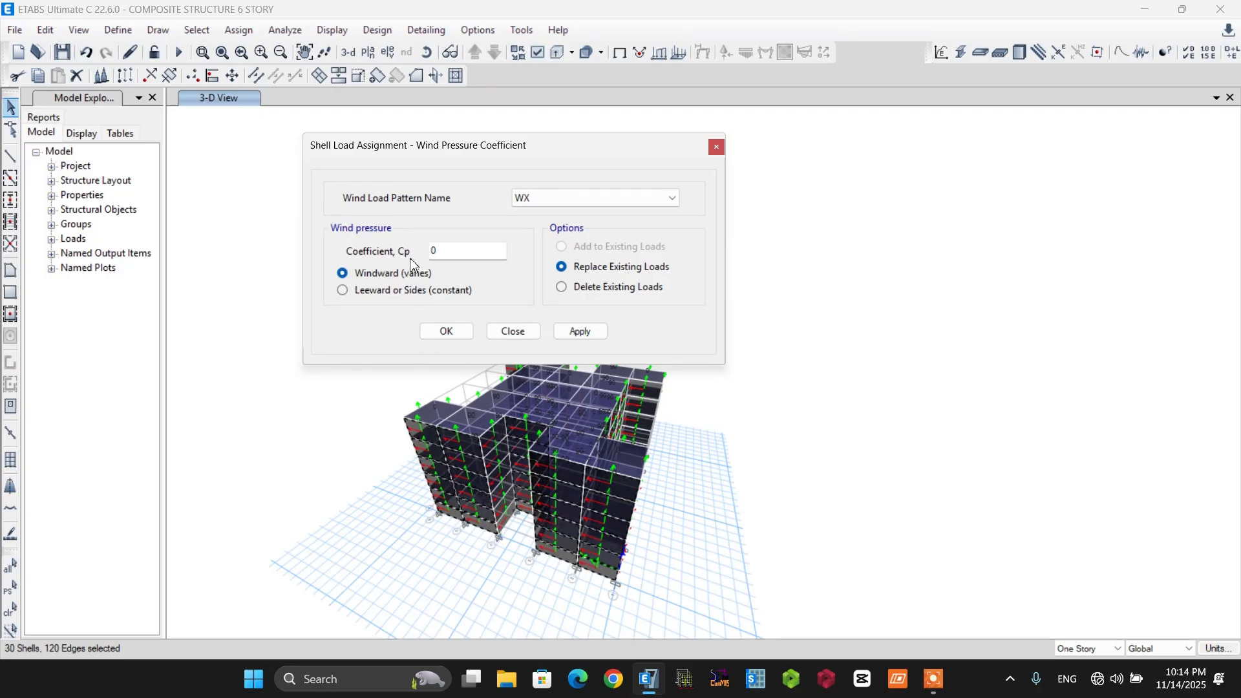
left_click_drag(450, 252, 424, 247)
left_click(447, 331)
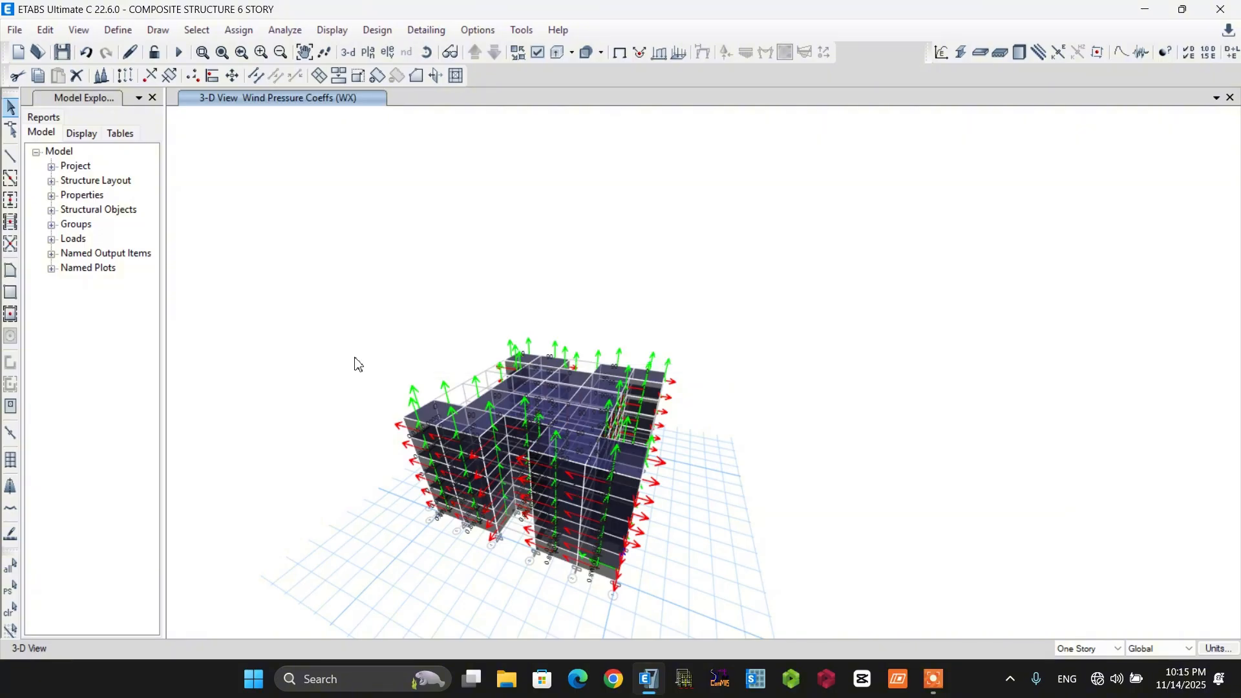
Rotate to the opposite, leeward face and select the six-story cladding shells in its two bays between grids 1 and 3.
scroll(421, 264, "up", 3)
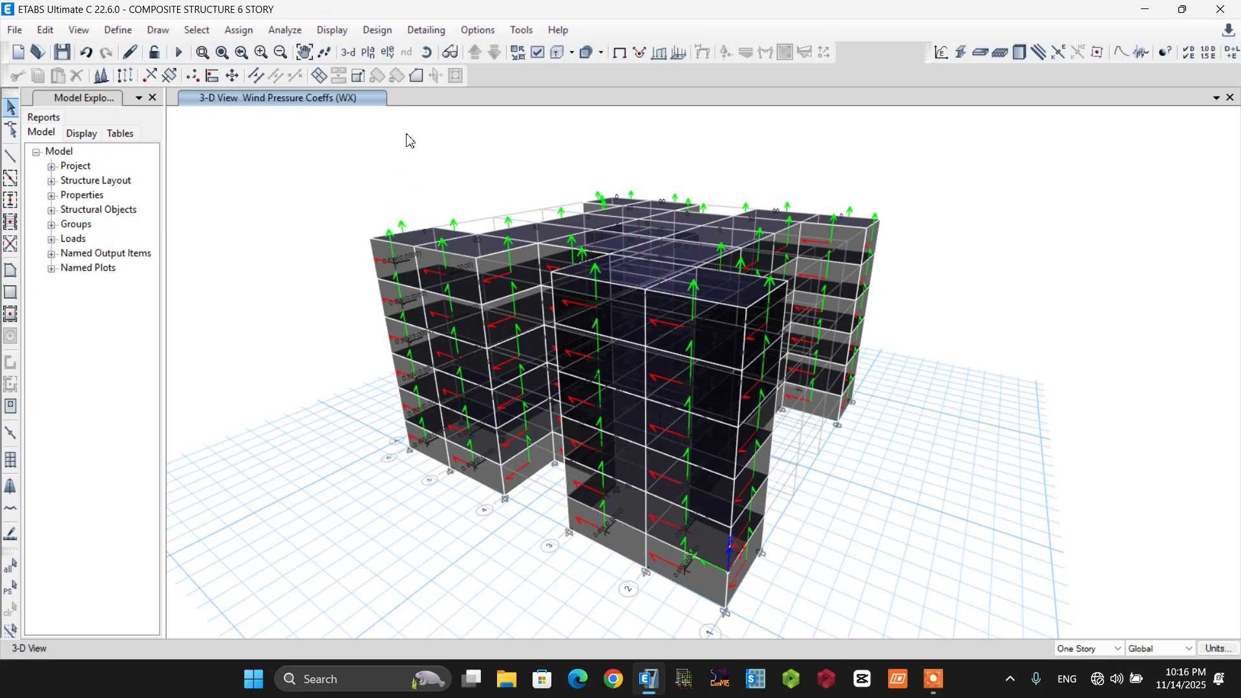
left_click(426, 52)
left_click_drag(920, 336, 481, 323)
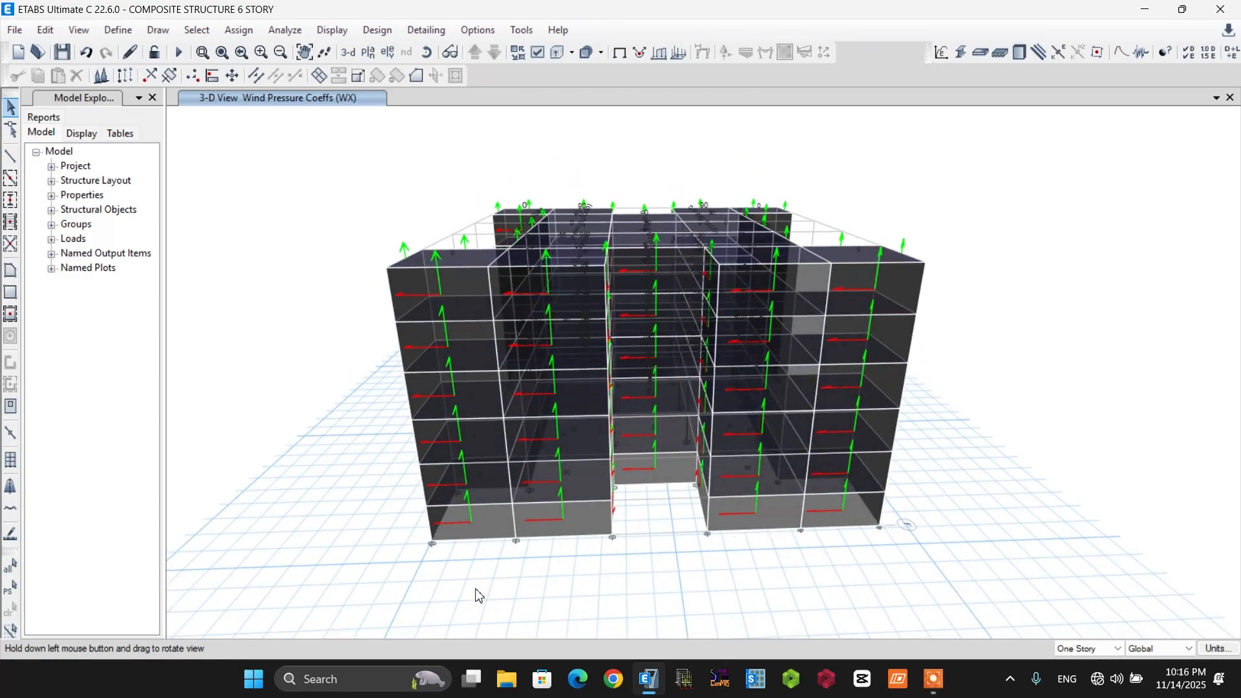
left_click(491, 521)
left_click(488, 488)
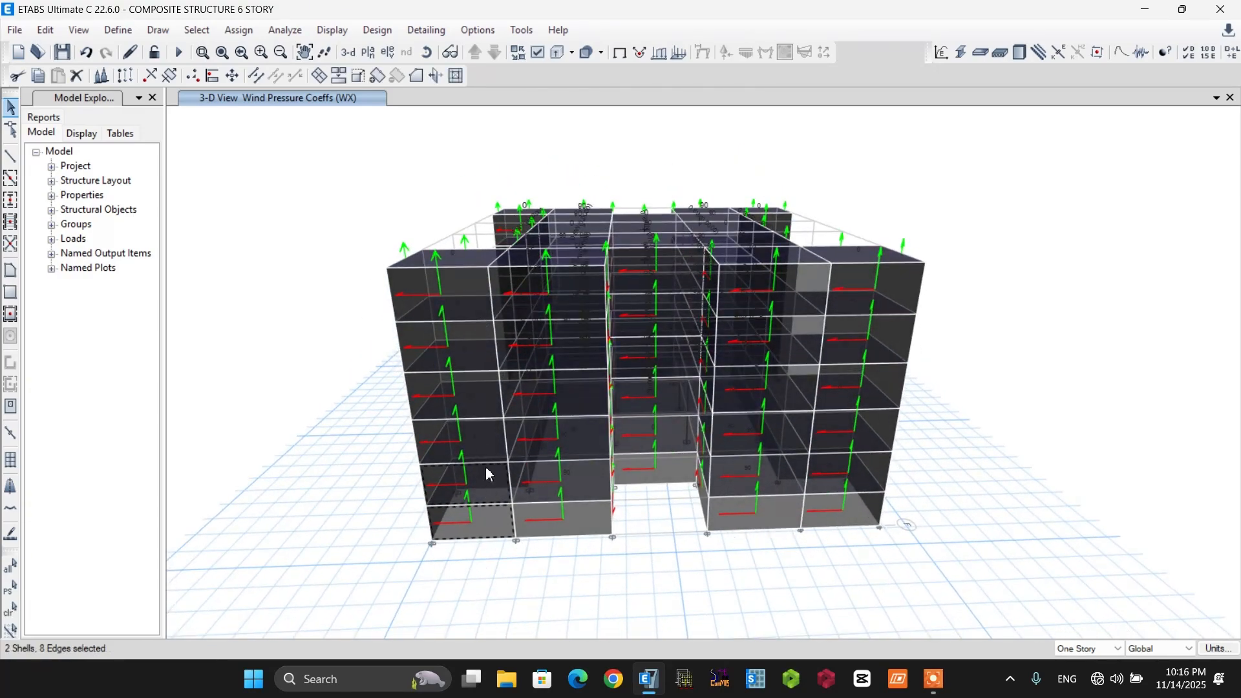
left_click(484, 440)
left_click(479, 394)
left_click(469, 349)
left_click(464, 301)
left_click(582, 524)
left_click(583, 482)
left_click(582, 441)
left_click(580, 396)
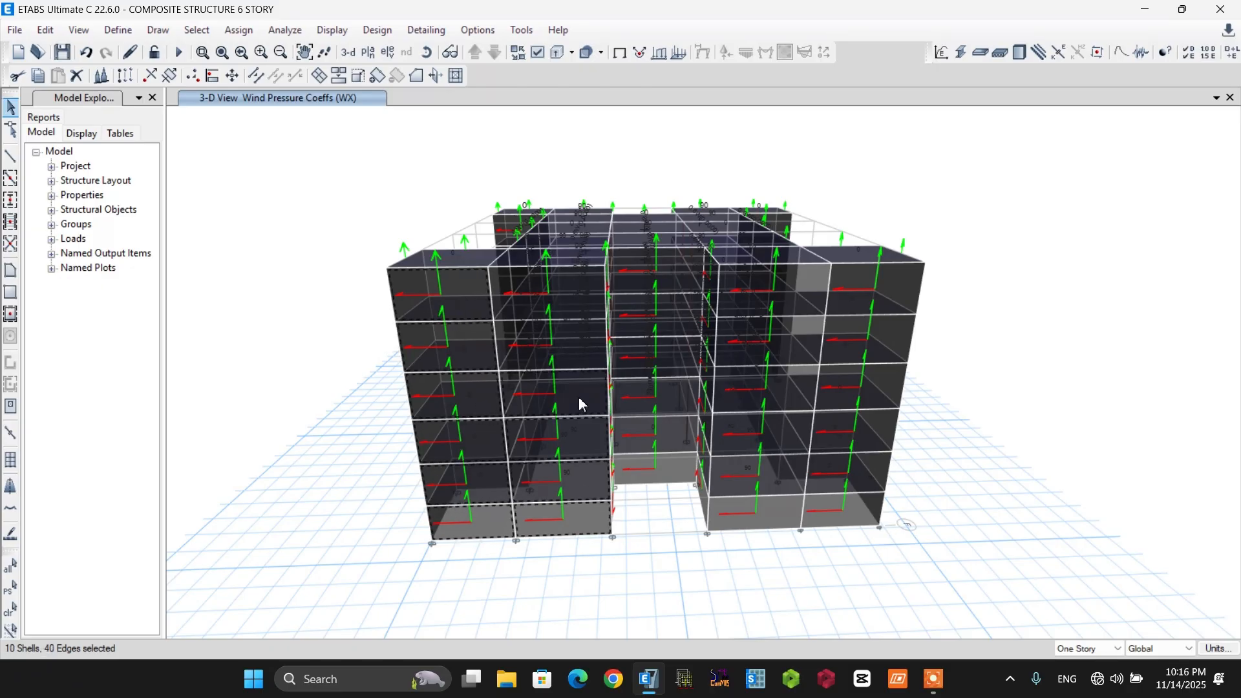
left_click(575, 347)
left_click(569, 300)
Add the six cladding shells of the recessed middle bay on the leeward face to the selection.
left_click(670, 470)
left_click(668, 435)
left_click(664, 396)
left_click(658, 358)
left_click(649, 317)
left_click(637, 278)
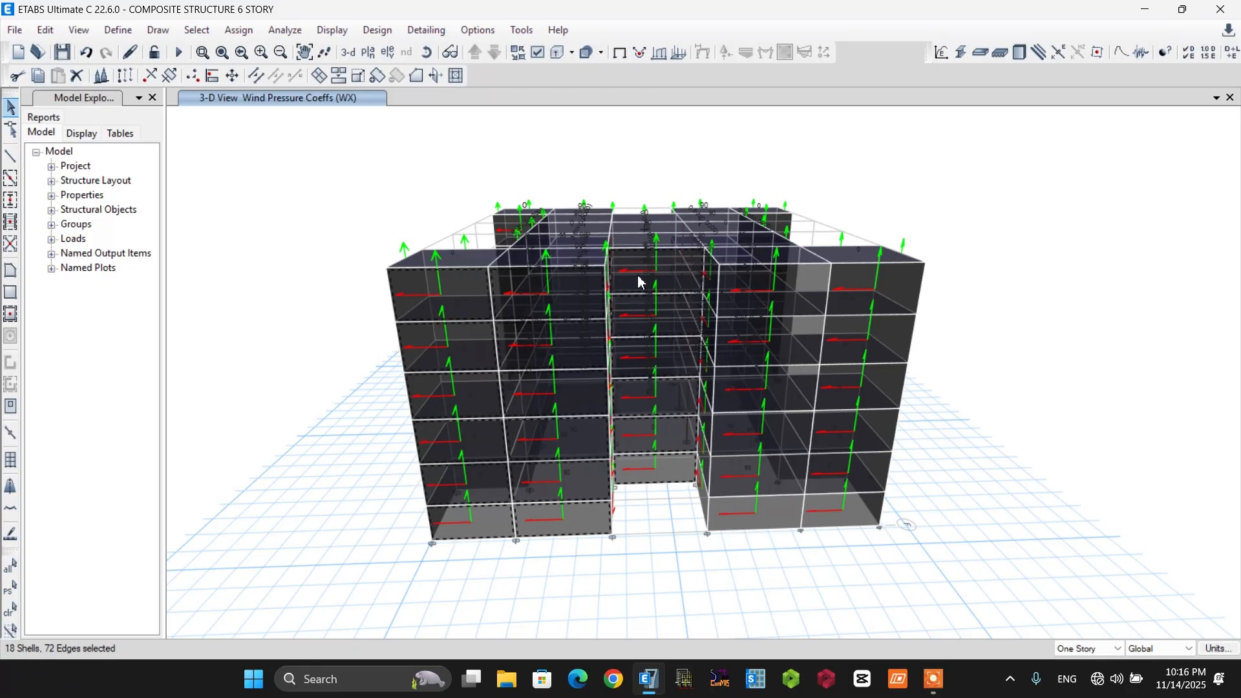
Add the cladding shells of all six stories in the two leeward bays between grids 4 and 6 to the selection.
left_click(773, 512)
left_click(774, 472)
left_click(778, 435)
left_click(784, 406)
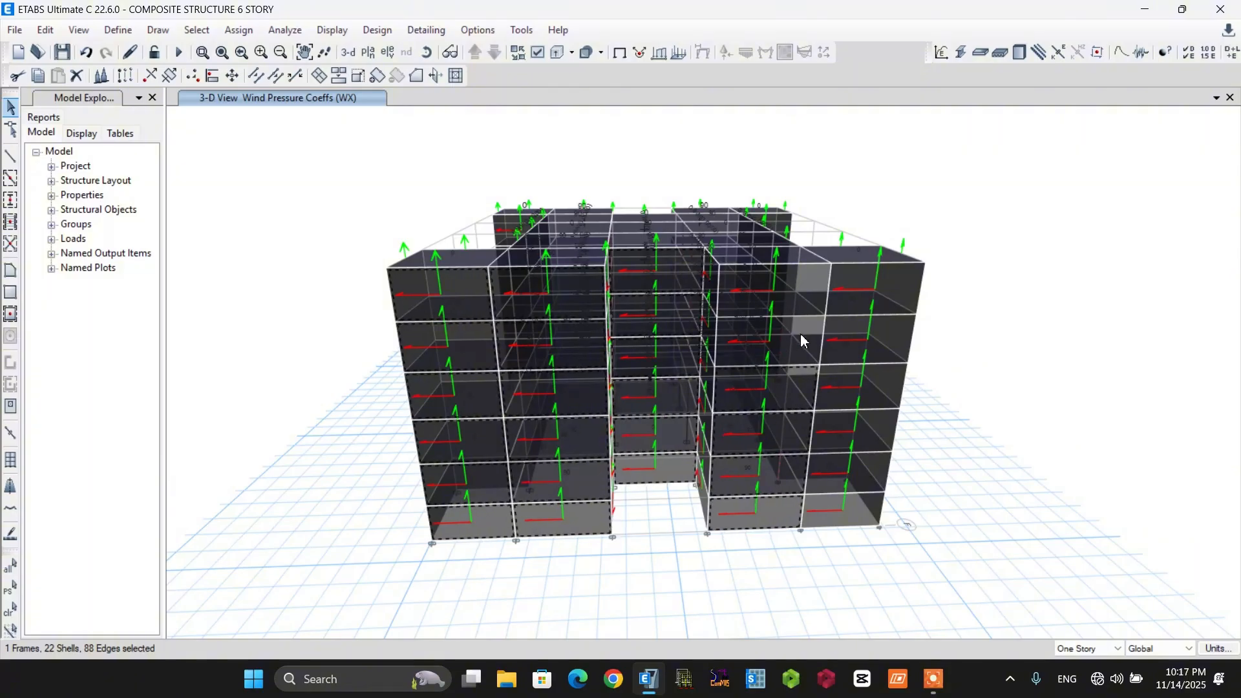
left_click(789, 352)
left_click(787, 300)
left_click(900, 279)
left_click(890, 336)
left_click(887, 387)
left_click(881, 429)
left_click(875, 473)
left_click(868, 510)
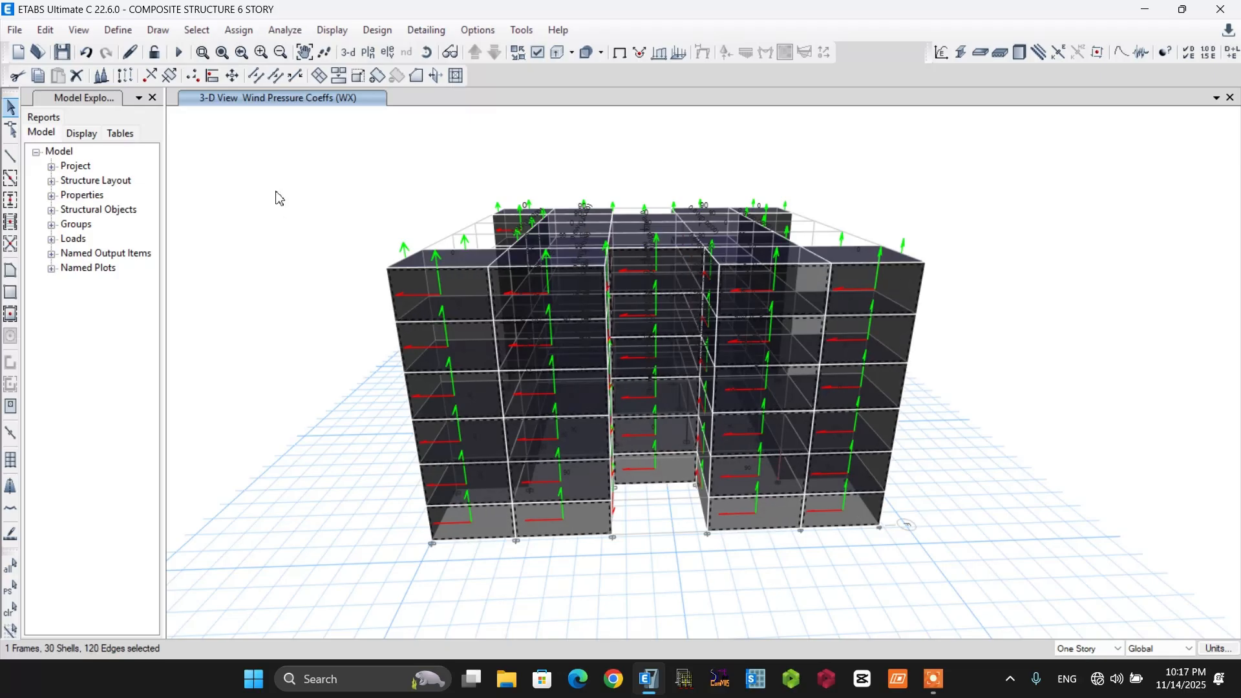
Assign the selected shells a wind pressure coefficient Cp of -0.5 for WX as Leeward or Sides (constant), replacing existing loads.
left_click(239, 33)
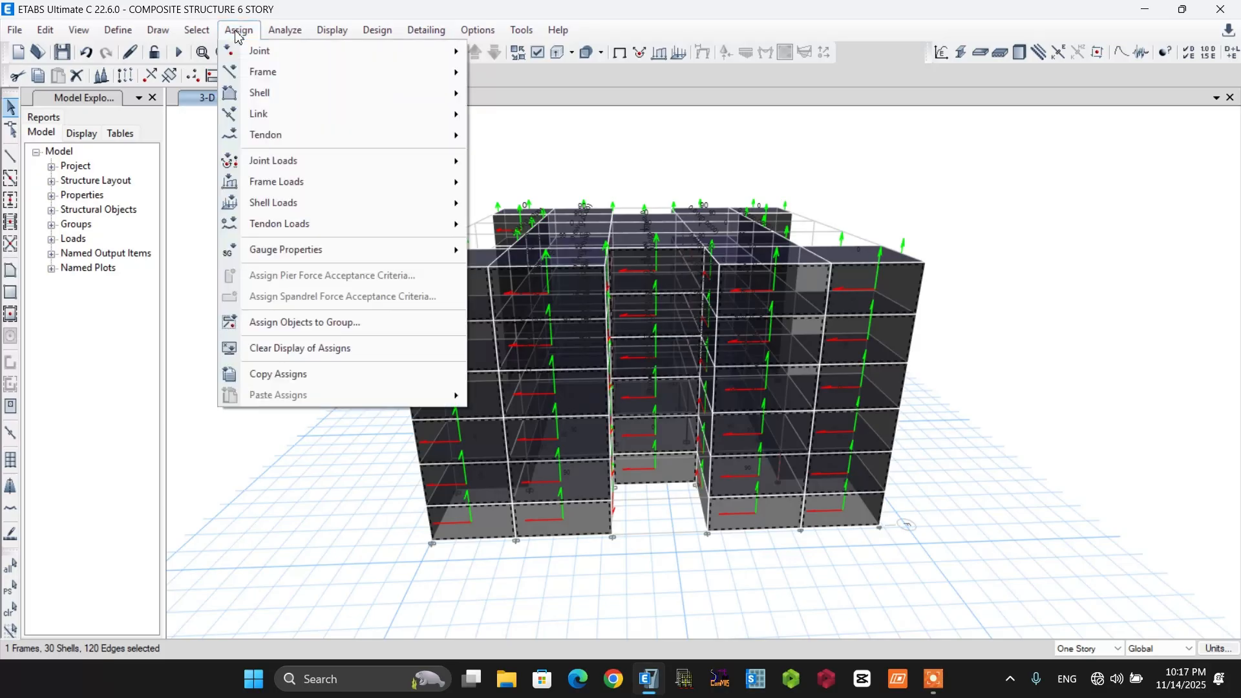
mouse_move(273, 212)
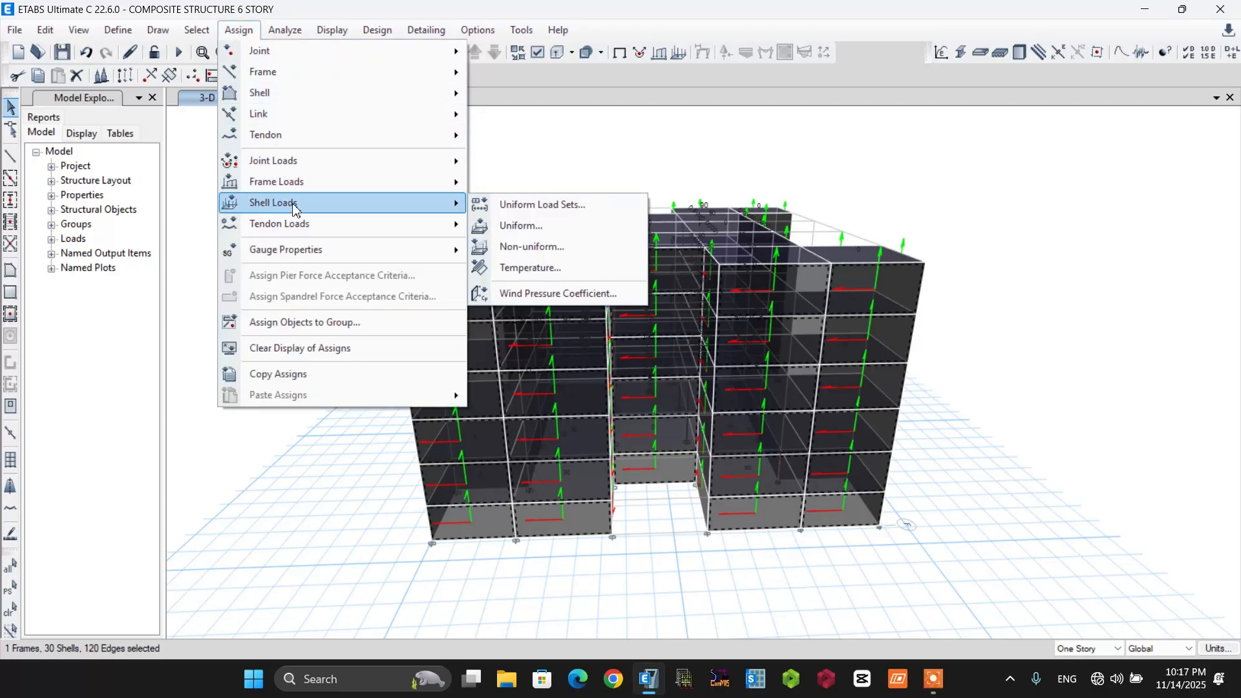
left_click(524, 294)
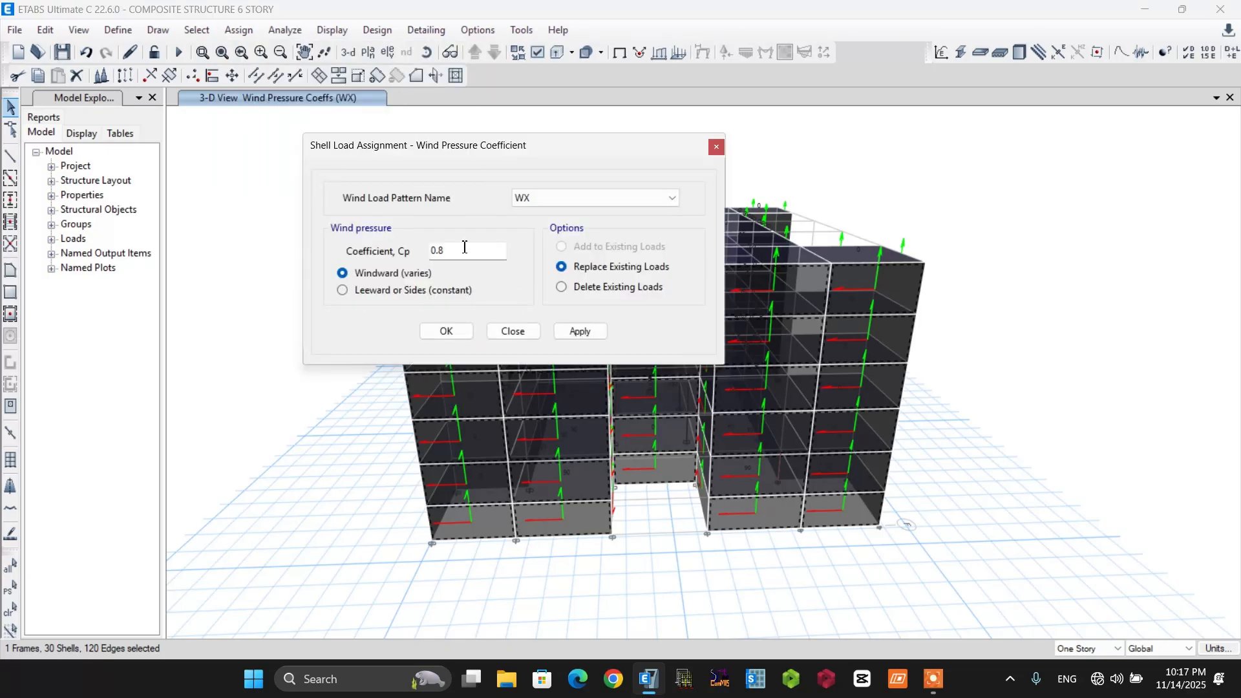
left_click_drag(460, 253, 424, 252)
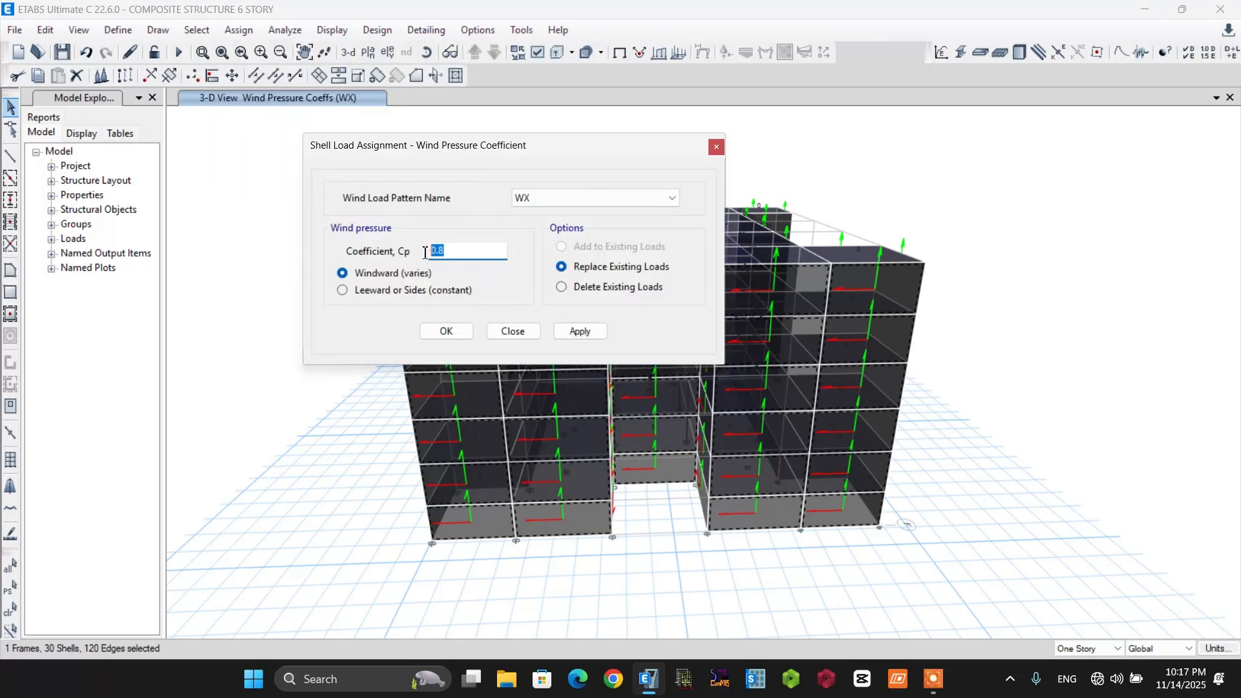
left_click(460, 253)
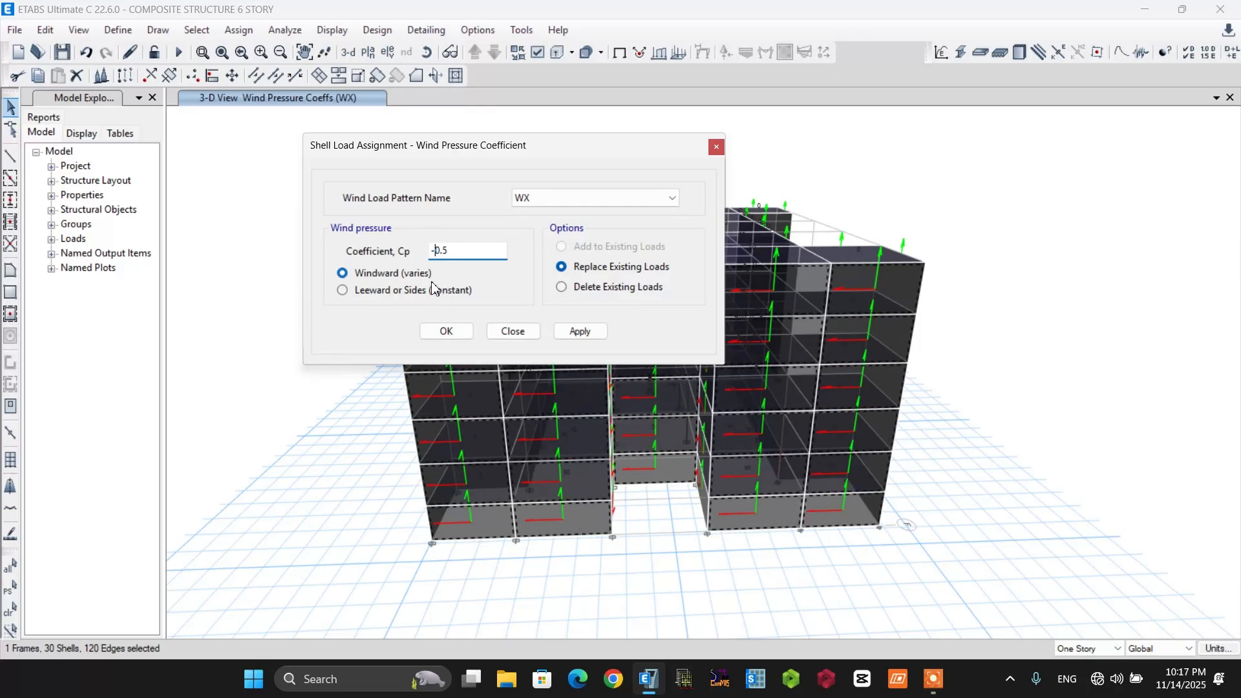
left_click(379, 292)
left_click(445, 332)
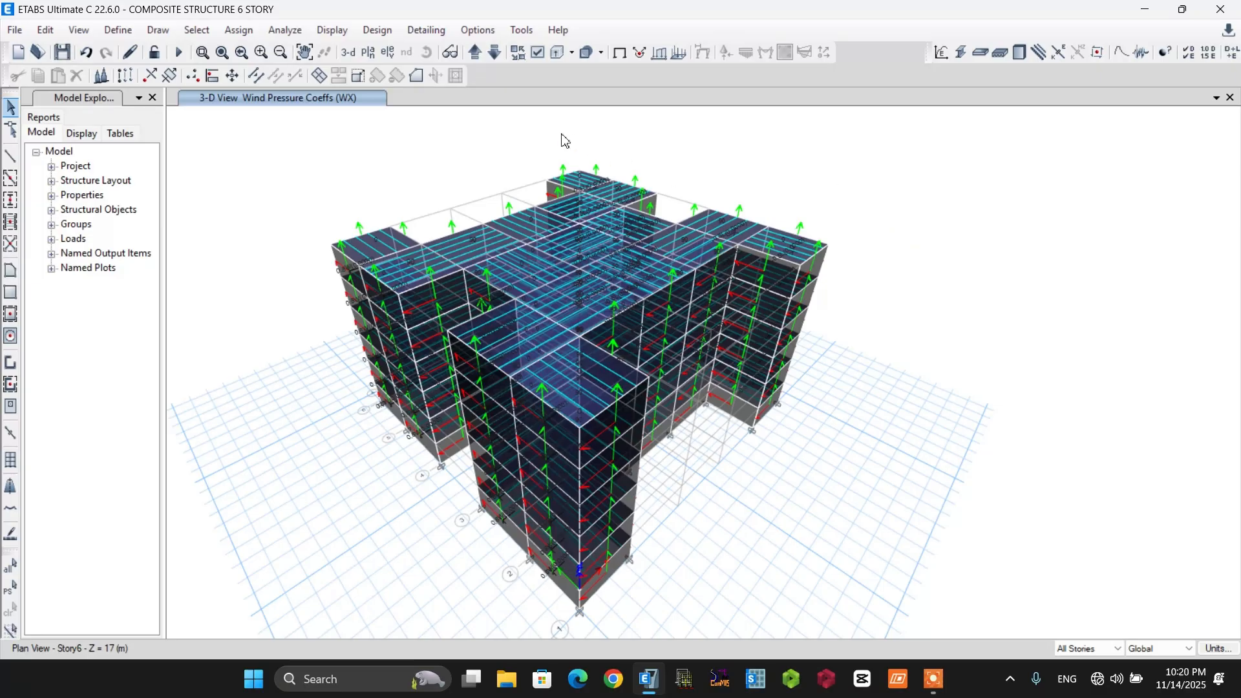
Turn off the display of the shell local axes in the 3-D view.
left_click(538, 52)
left_click(536, 87)
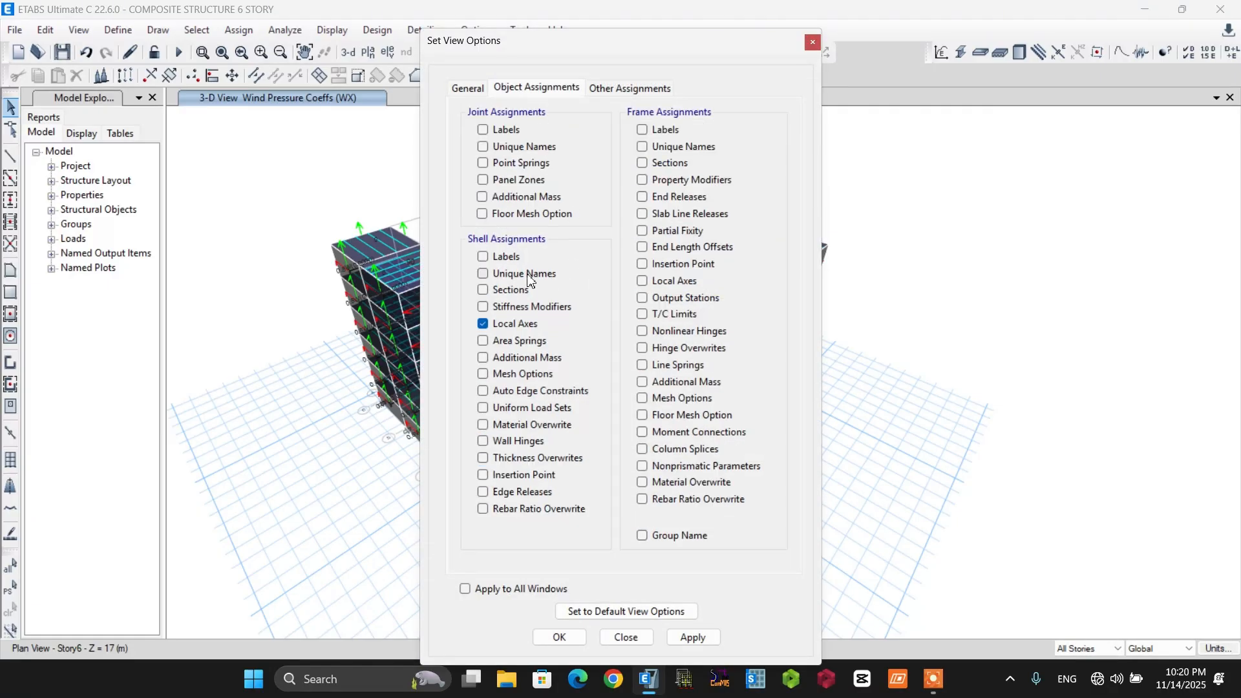
left_click(496, 327)
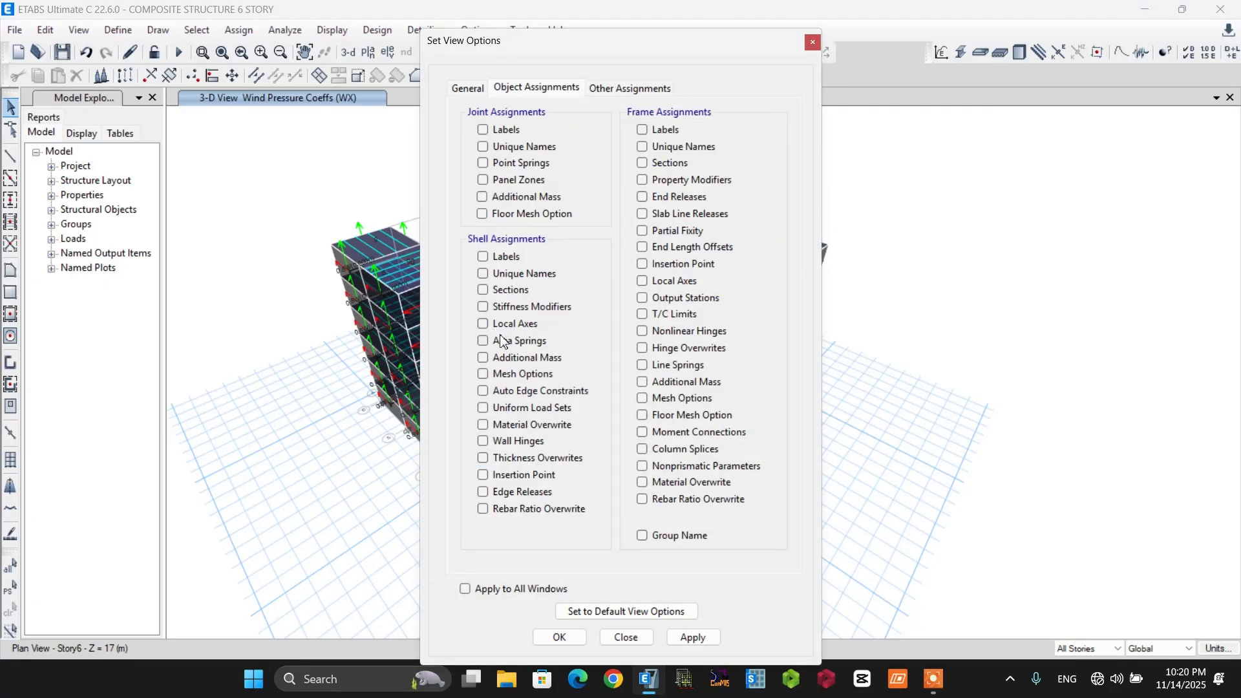
left_click(558, 638)
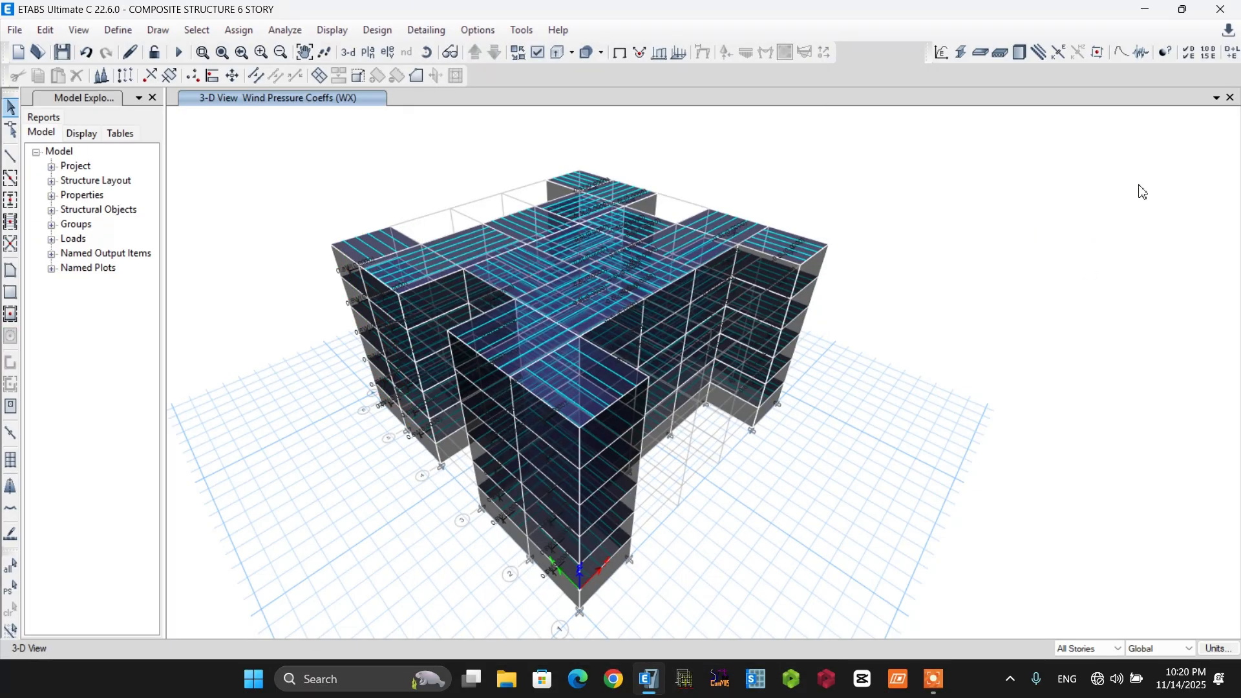
Add a second view window and show the Story6 plan beside the 3-D view.
left_click(1218, 98)
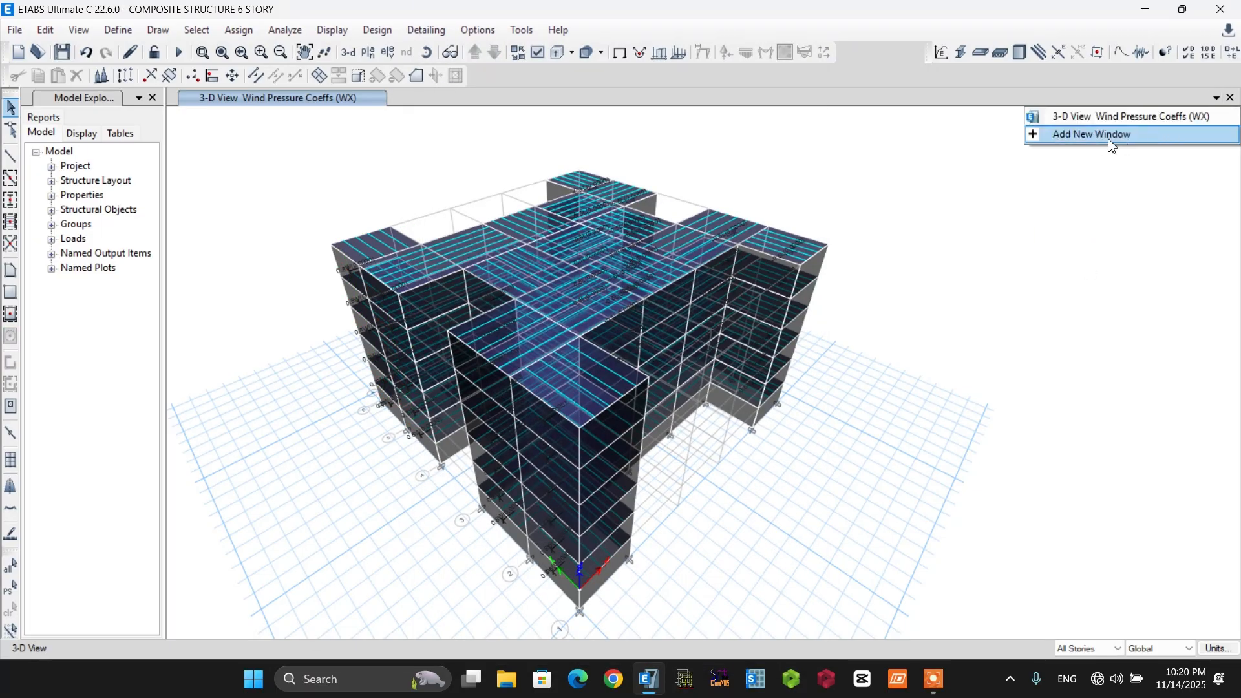
left_click(1109, 136)
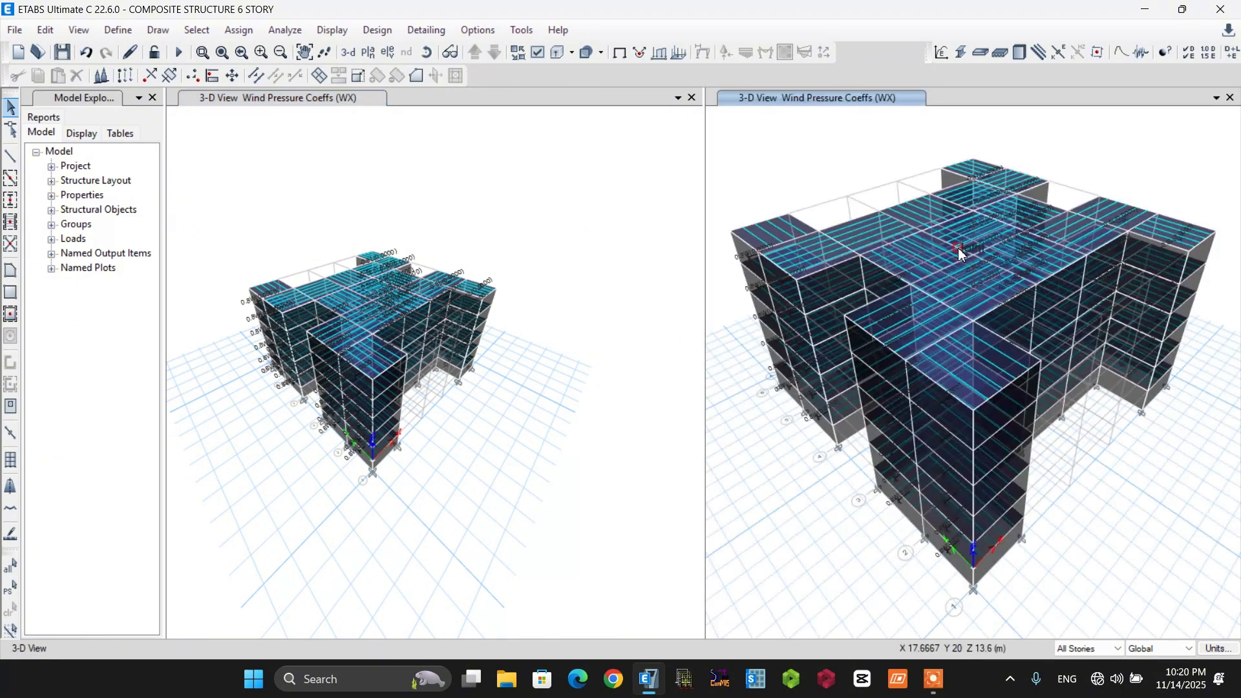
left_click(572, 272)
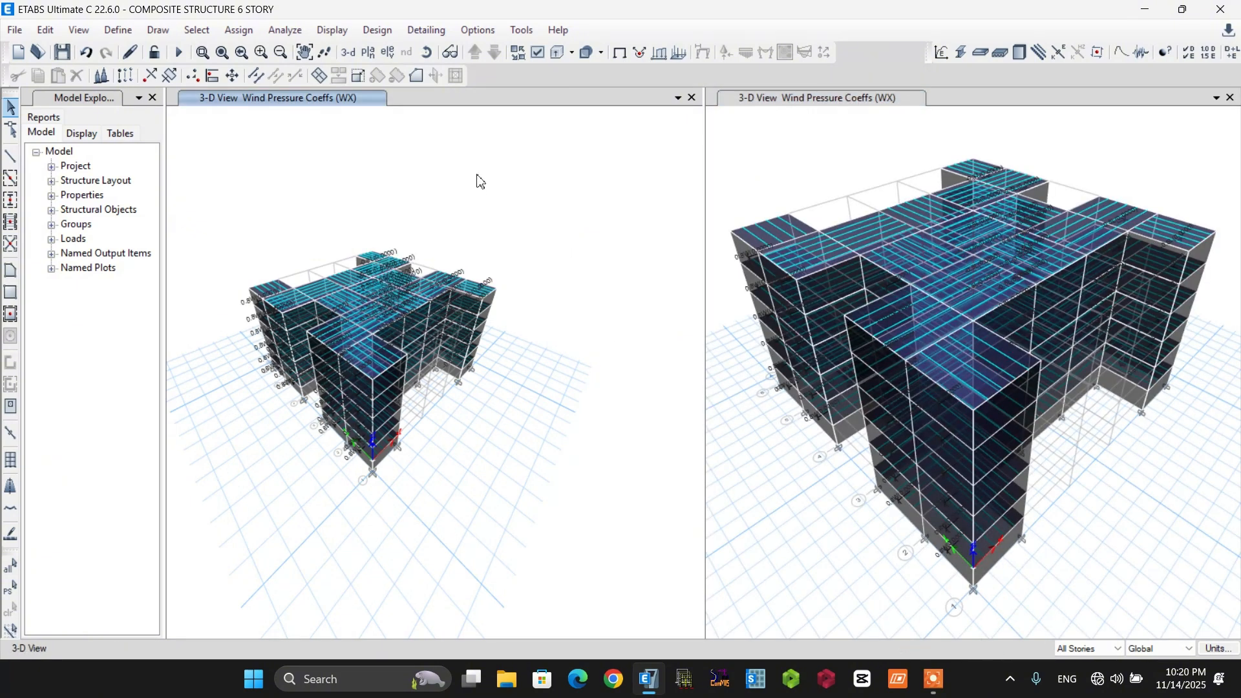
left_click(369, 54)
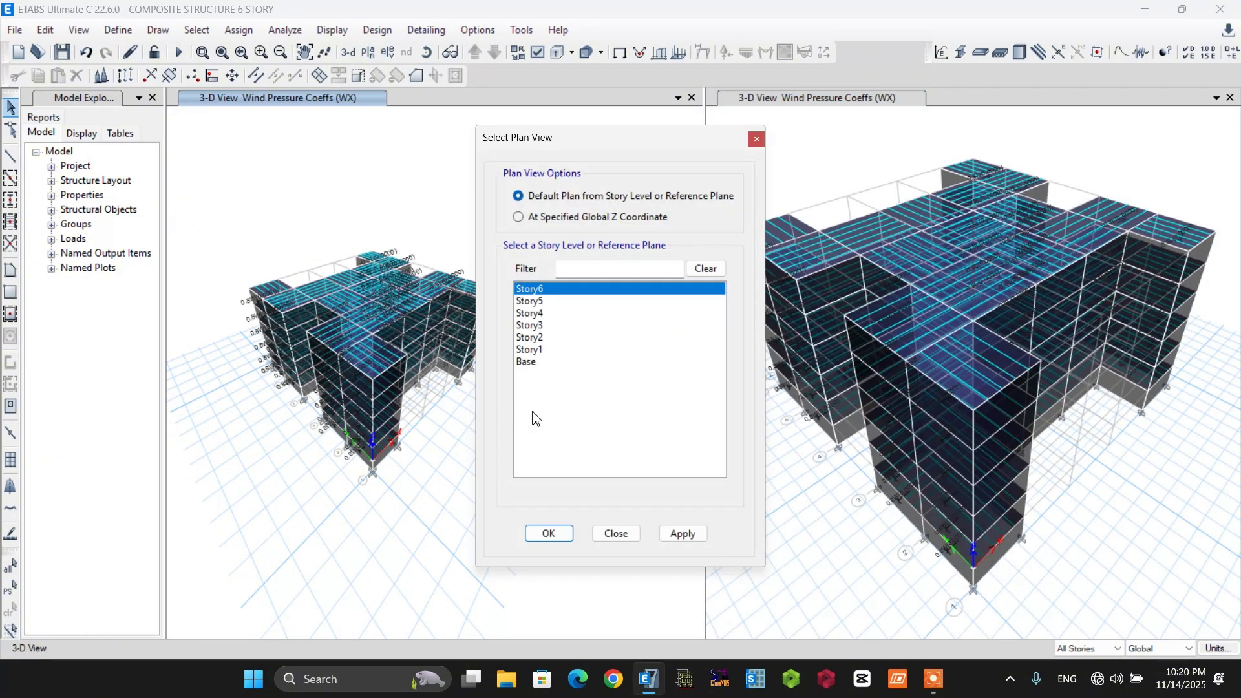
left_click(542, 533)
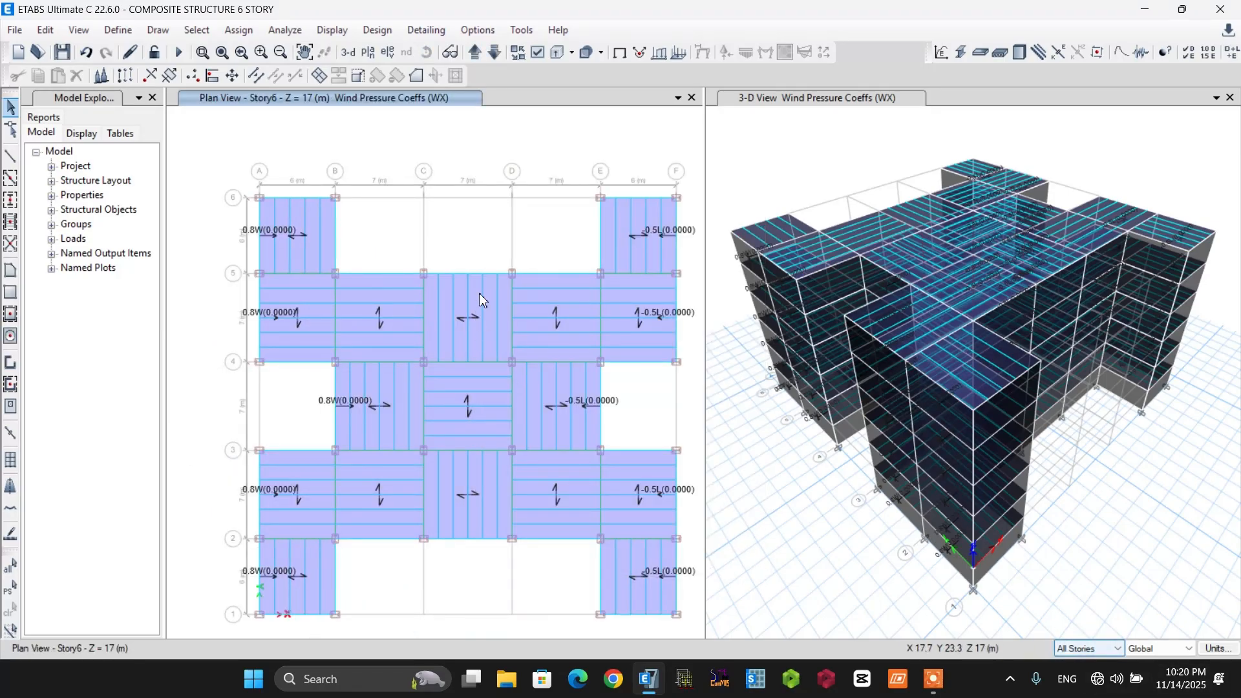
Select all frames that have the IPE750X137 section property.
left_click(197, 30)
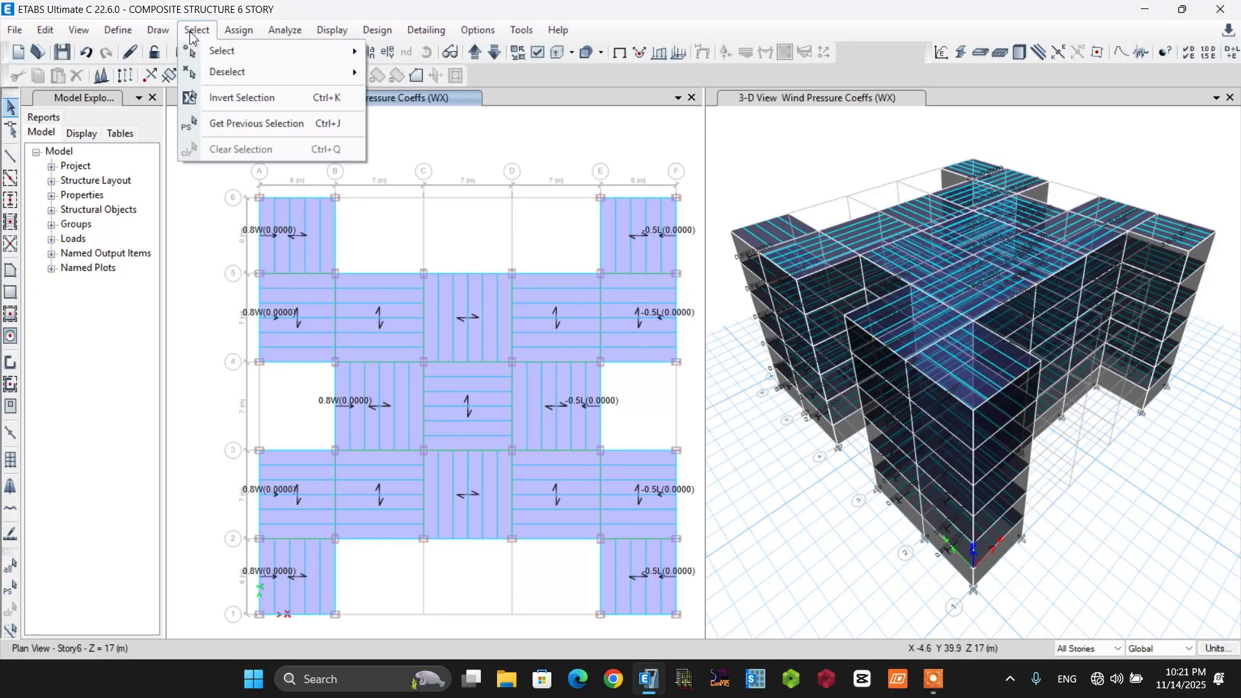
mouse_move(206, 52)
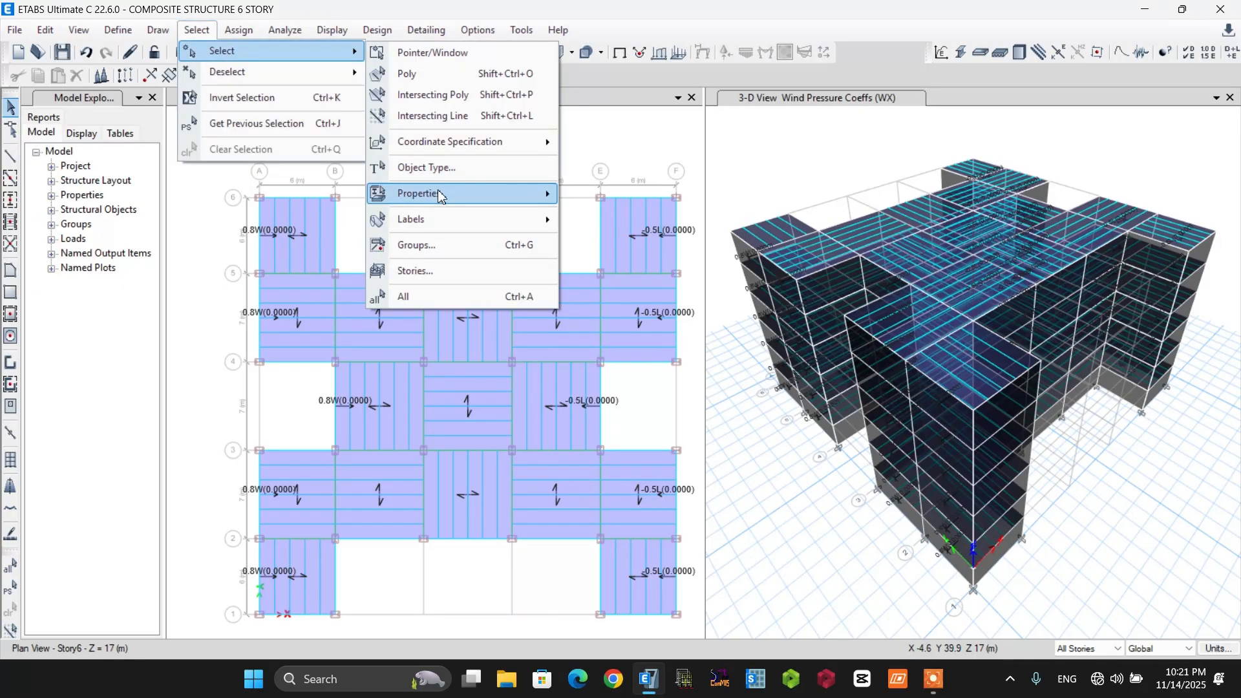
mouse_move(443, 197)
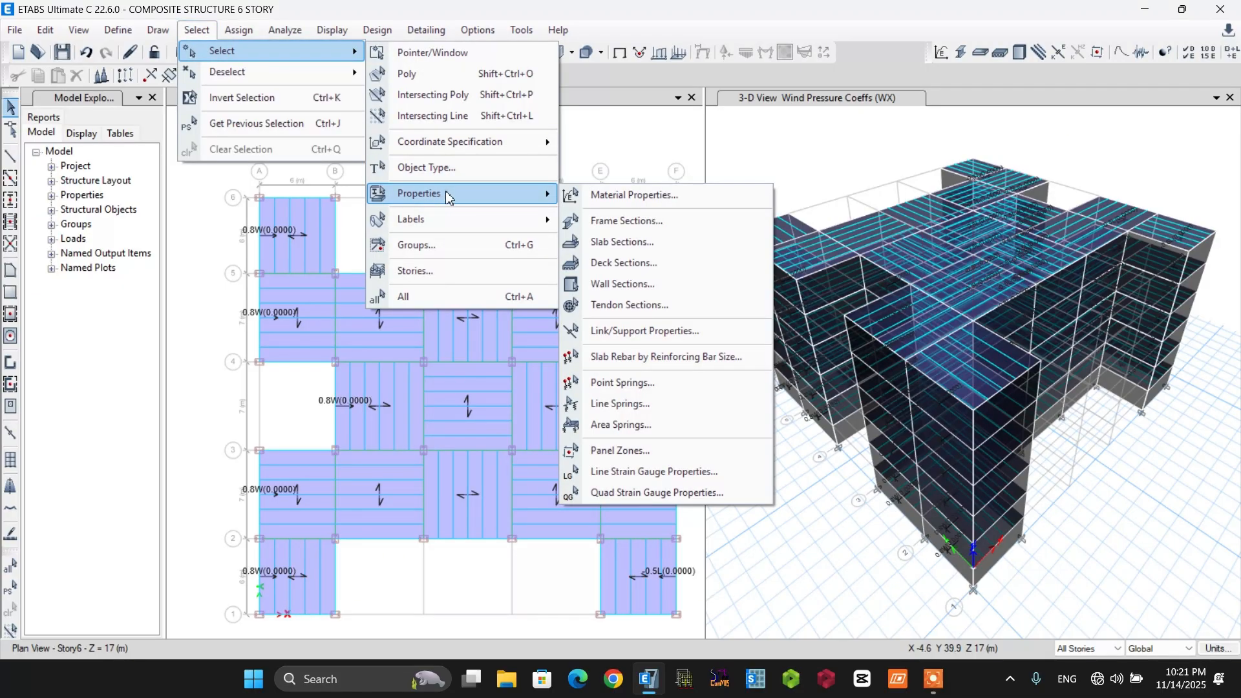
left_click(631, 222)
left_click(560, 414)
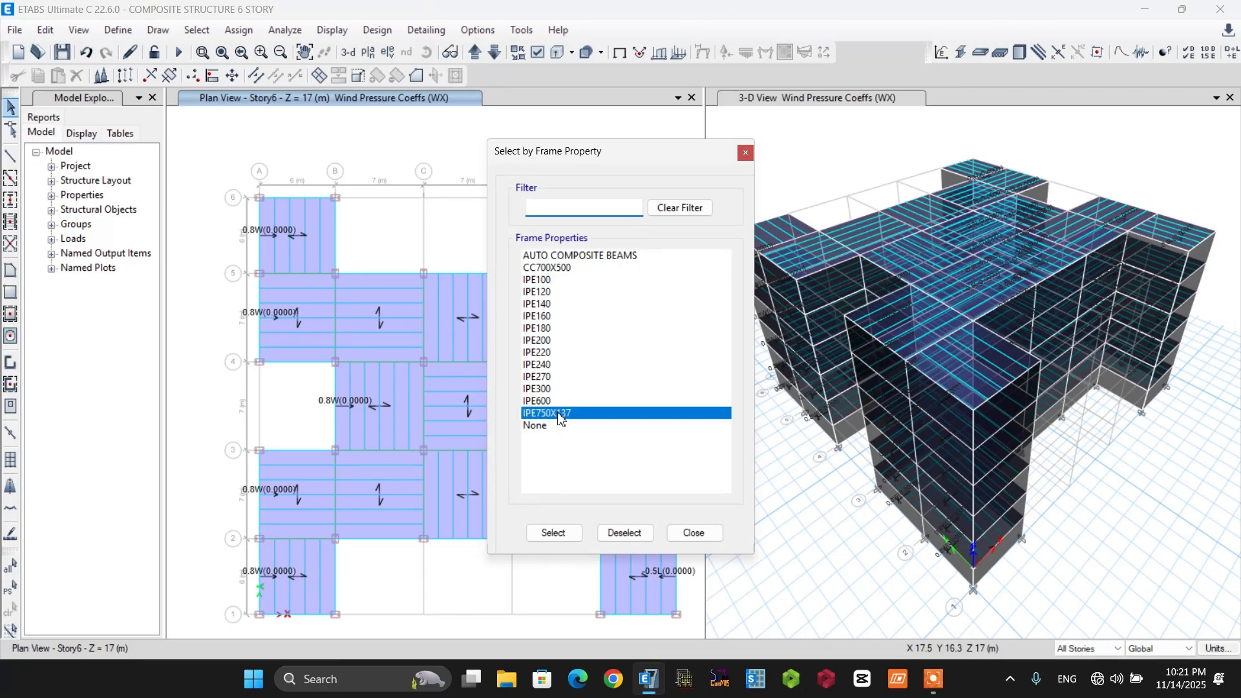
left_click(555, 533)
left_click(692, 533)
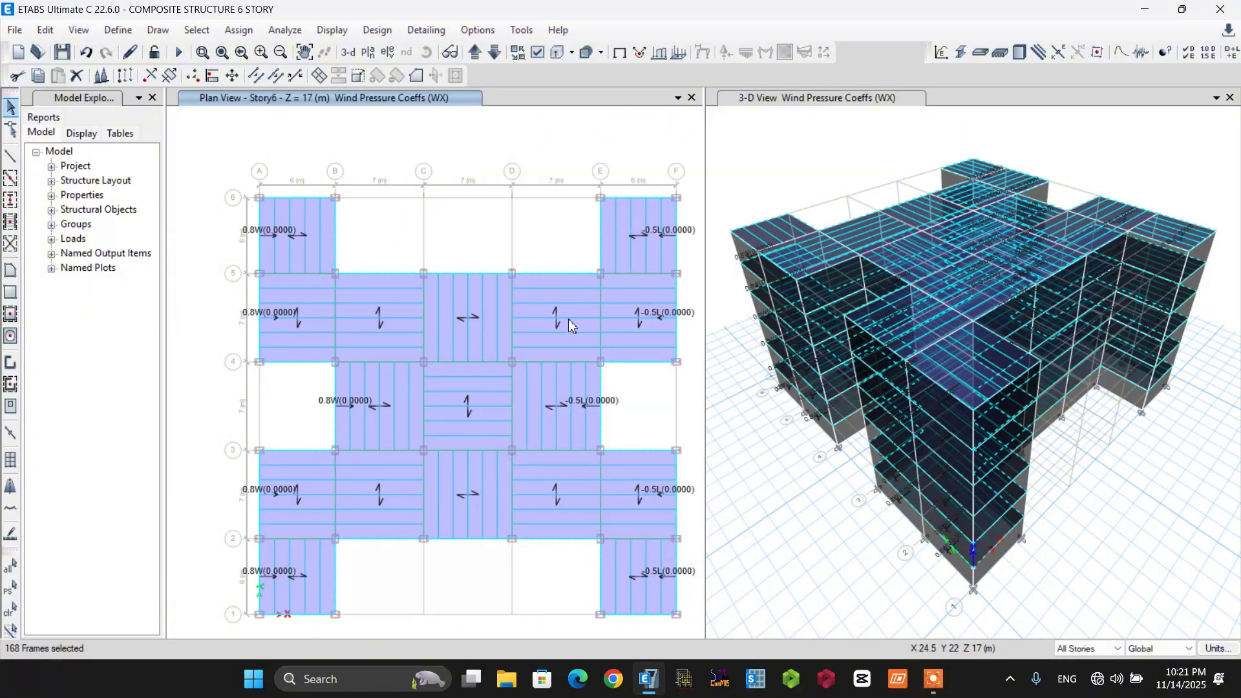
Assign the selected frames a uniform distributed gravity force of 10 kN/m for load pattern PL, replacing existing loads.
left_click(231, 32)
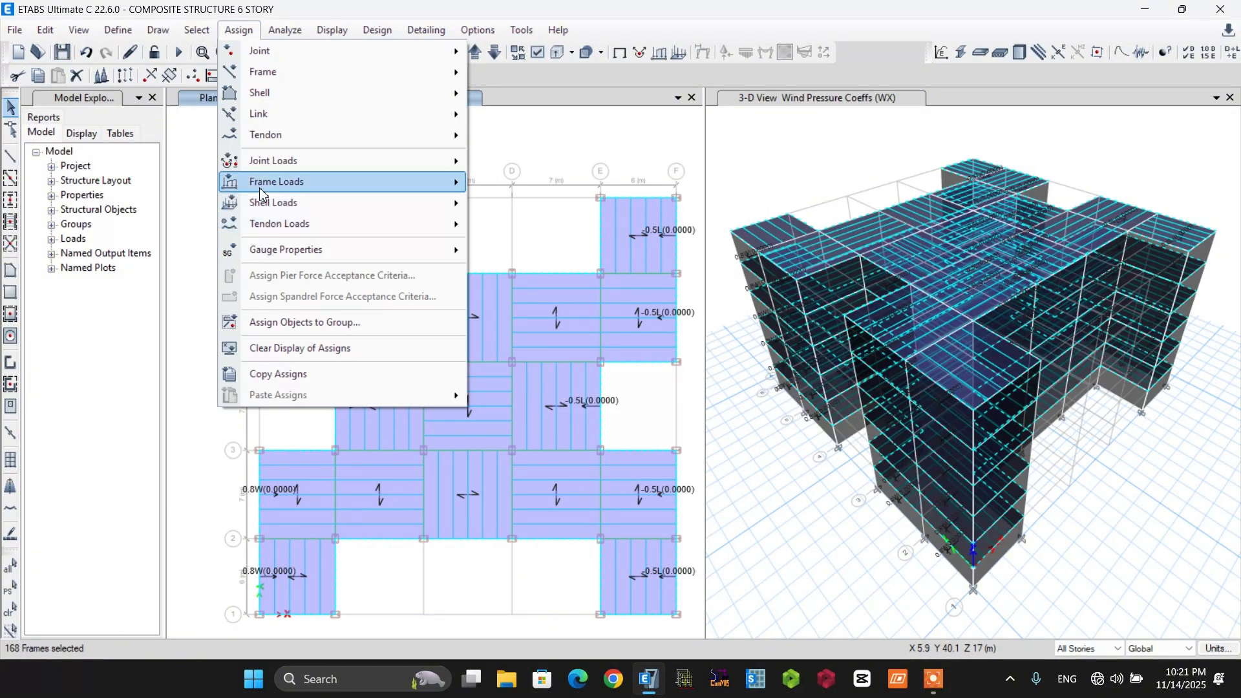
mouse_move(259, 186)
left_click(562, 213)
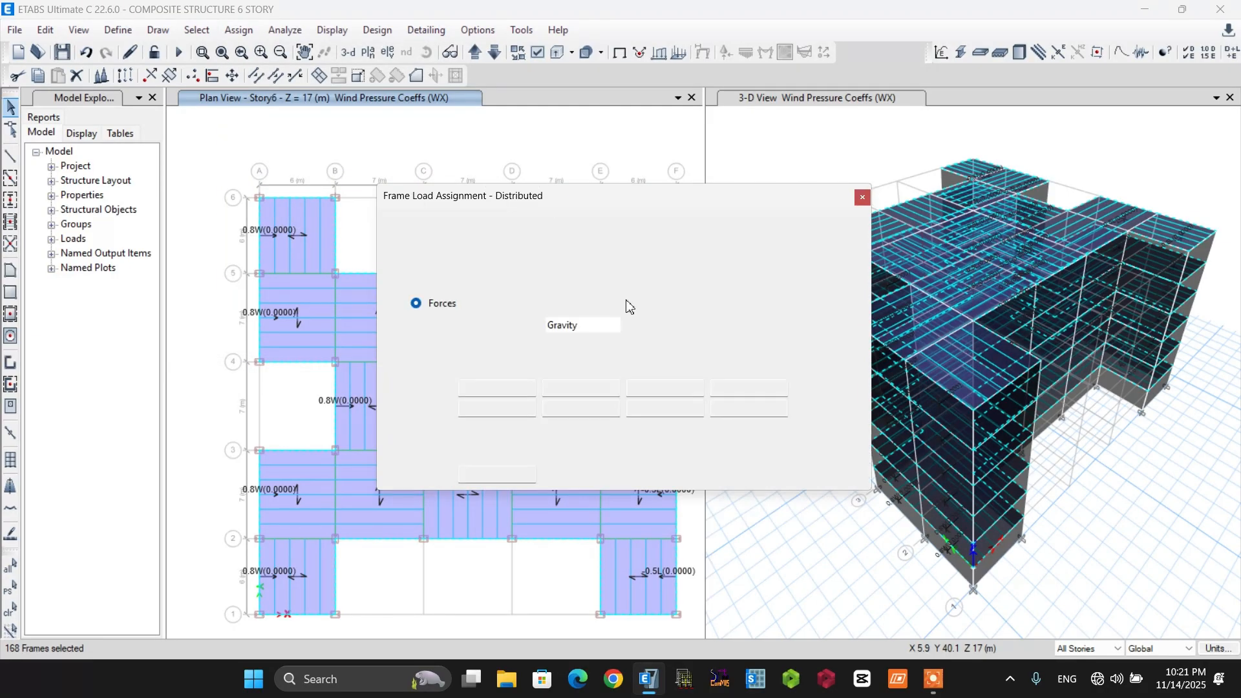
left_click(635, 251)
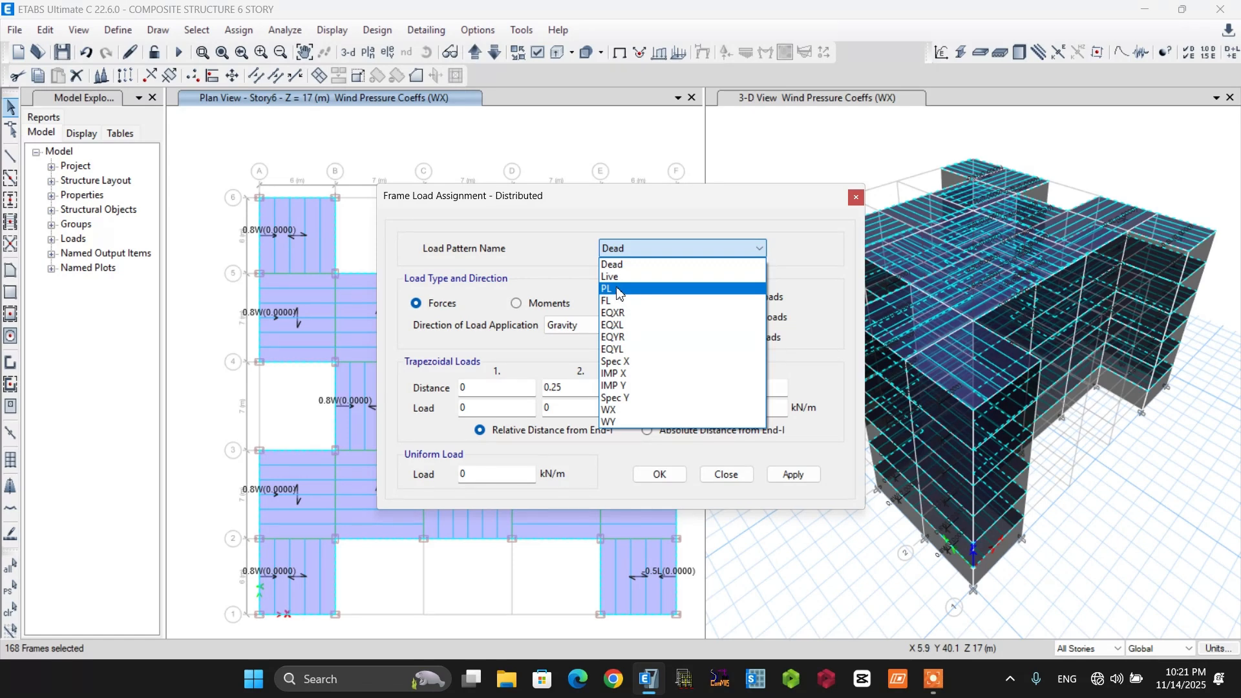
left_click(619, 289)
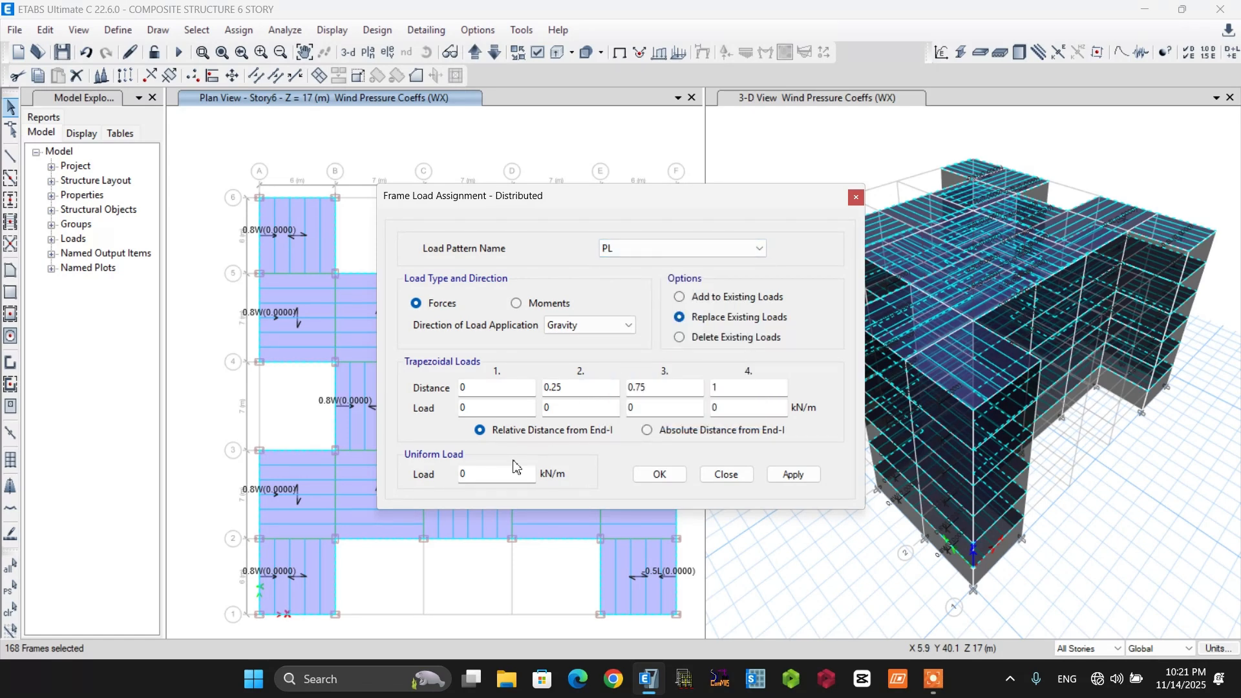
left_click(468, 477)
left_click(659, 478)
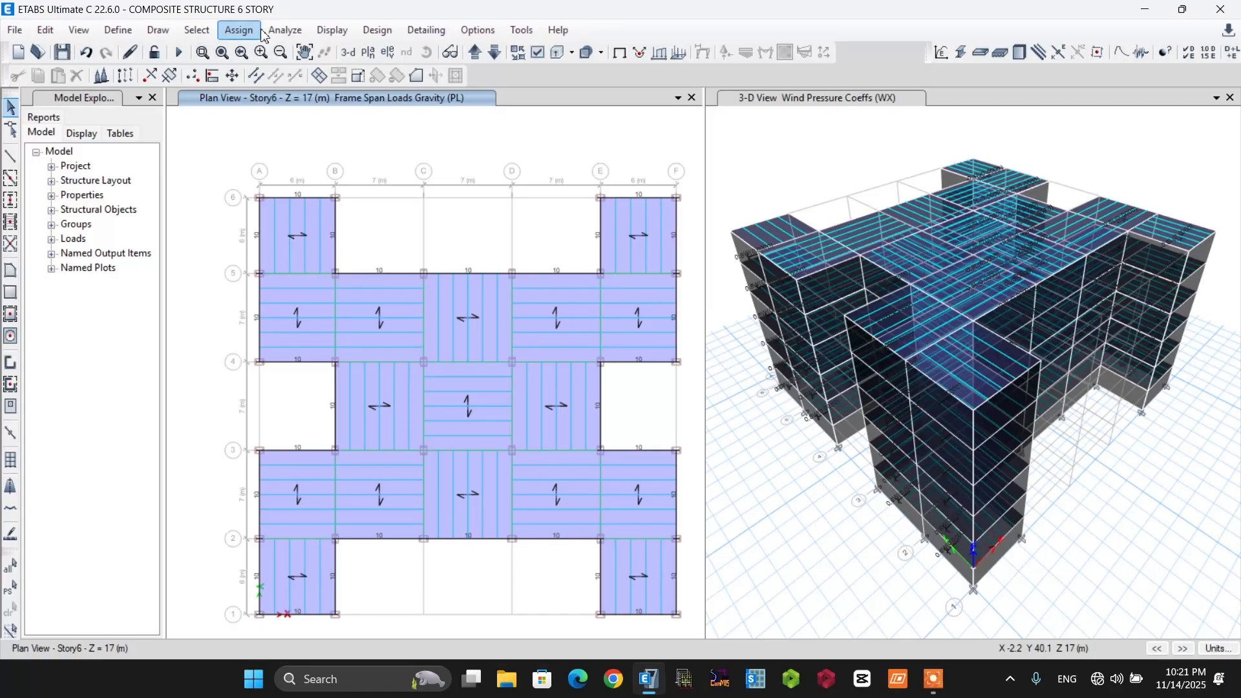
Select all frames that have the IPE600 section property.
left_click(196, 30)
mouse_move(214, 53)
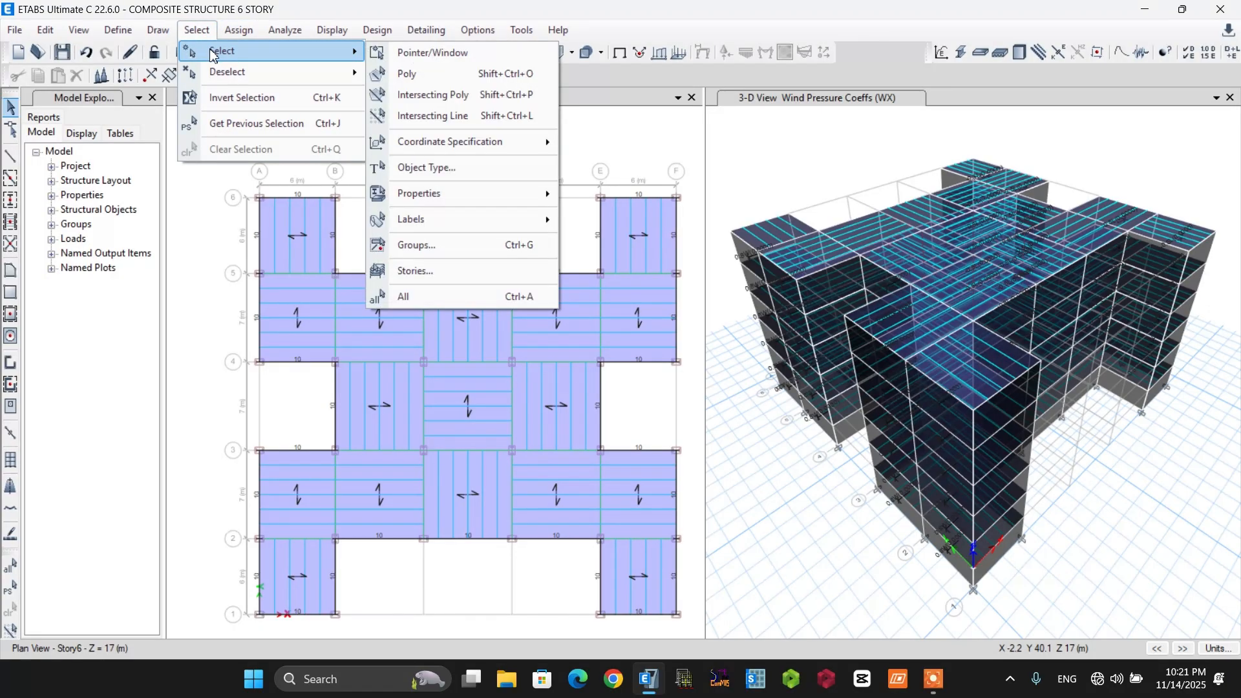
mouse_move(419, 195)
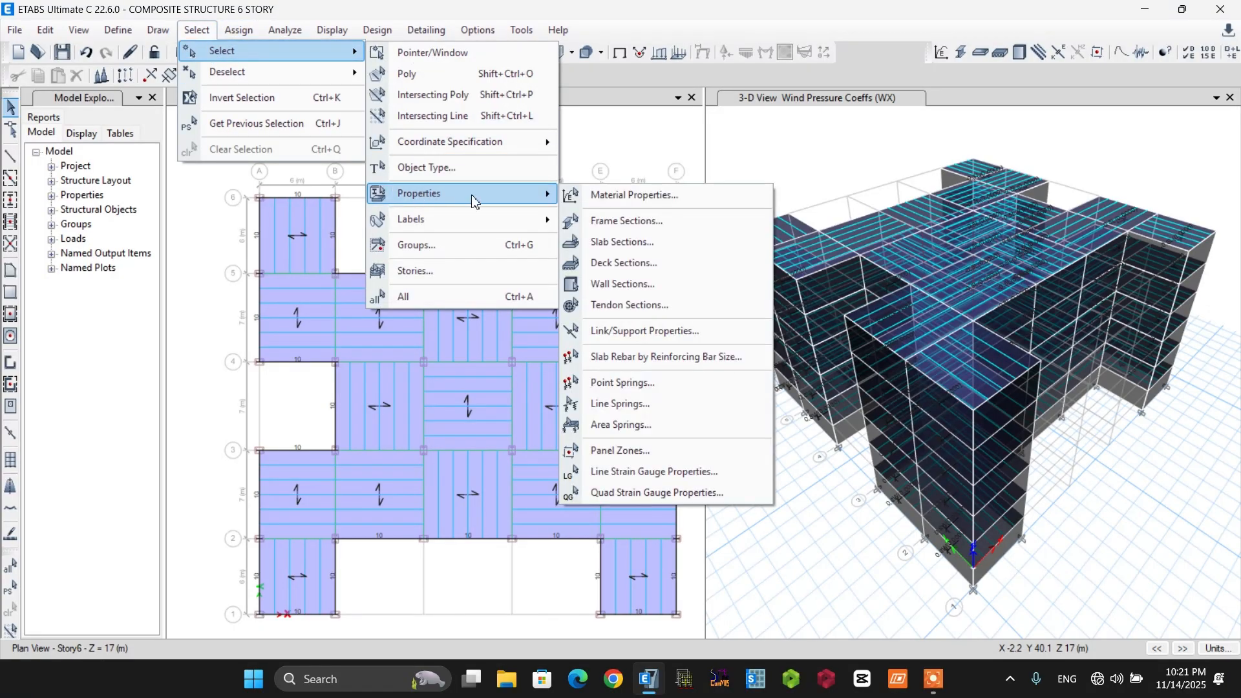
left_click(620, 220)
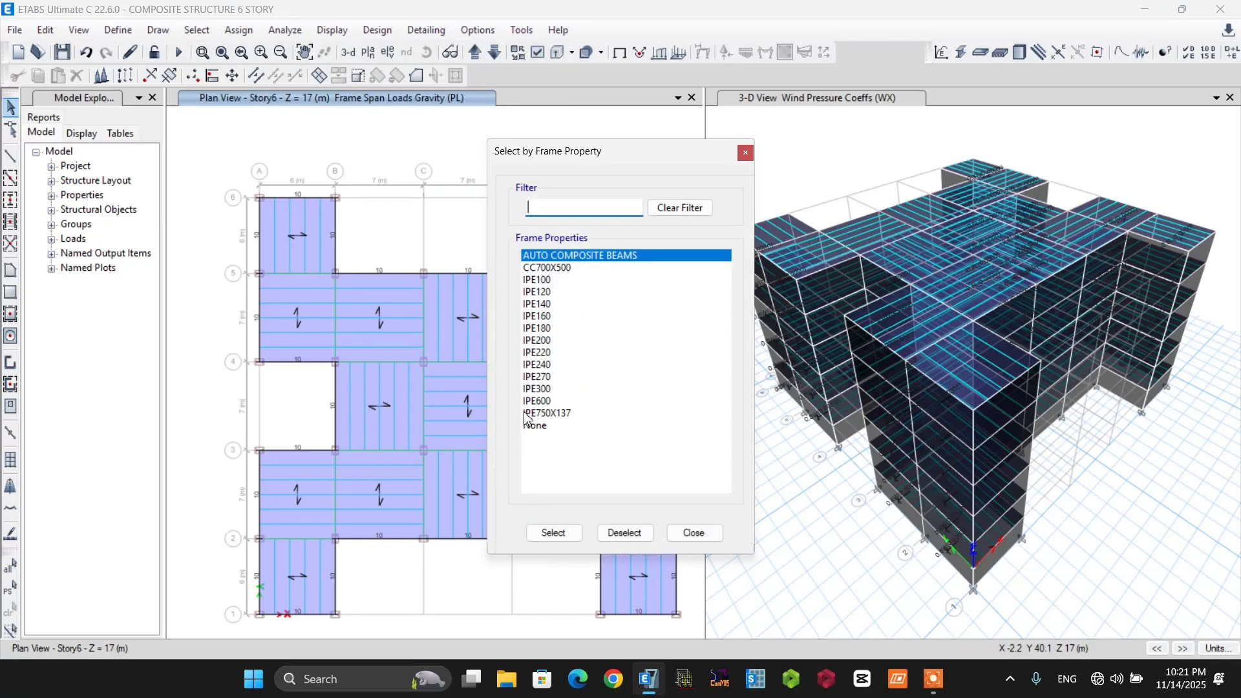
left_click(542, 401)
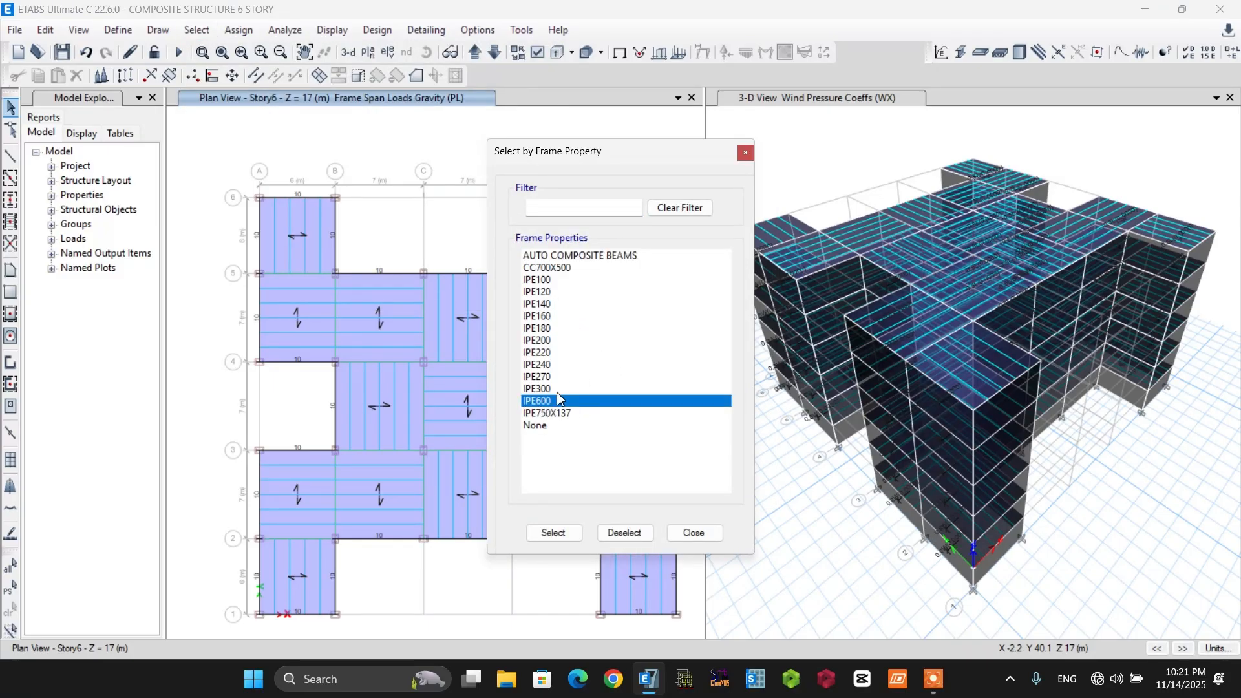
left_click(554, 534)
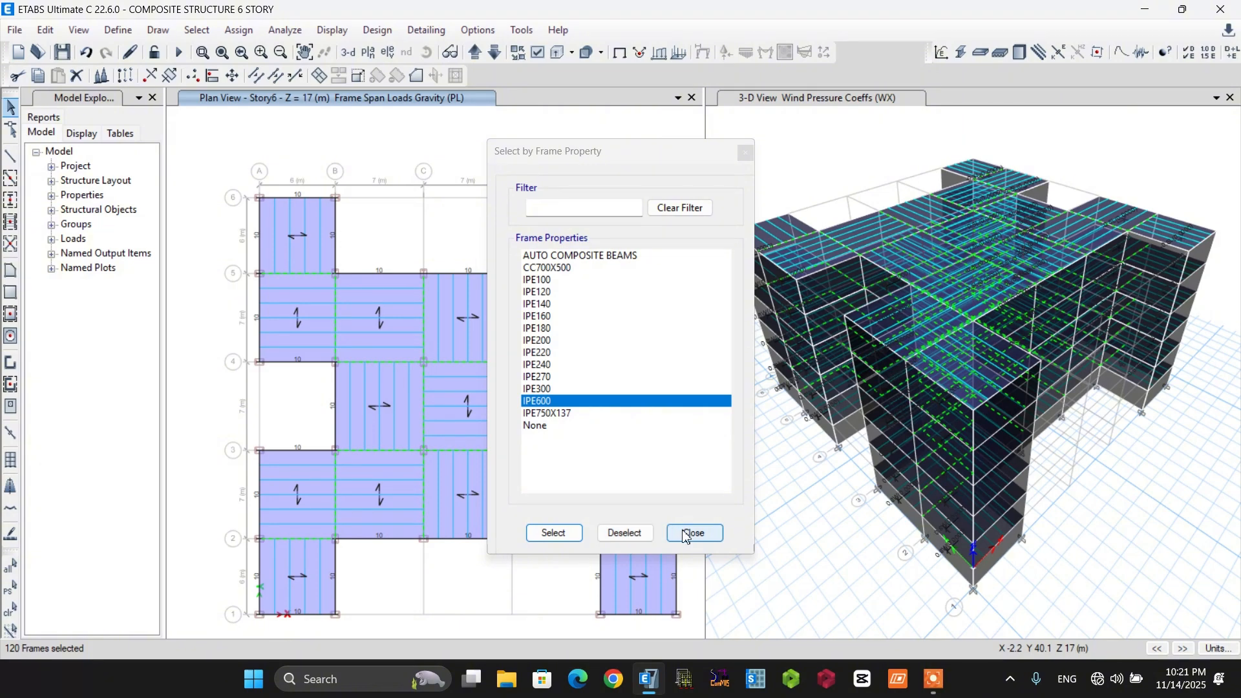
left_click(687, 535)
Assign the selected IPE600 frames a uniform distributed gravity force of 8 kN/m for load pattern PL, replacing existing loads.
left_click(236, 31)
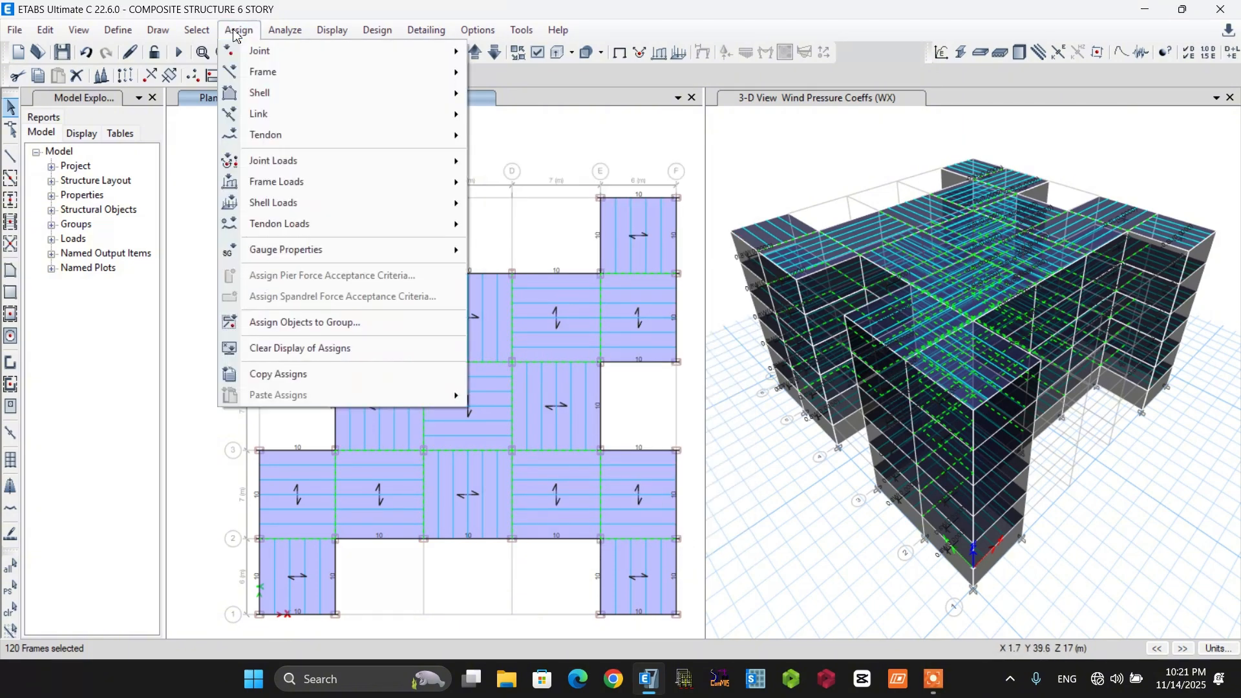
mouse_move(279, 186)
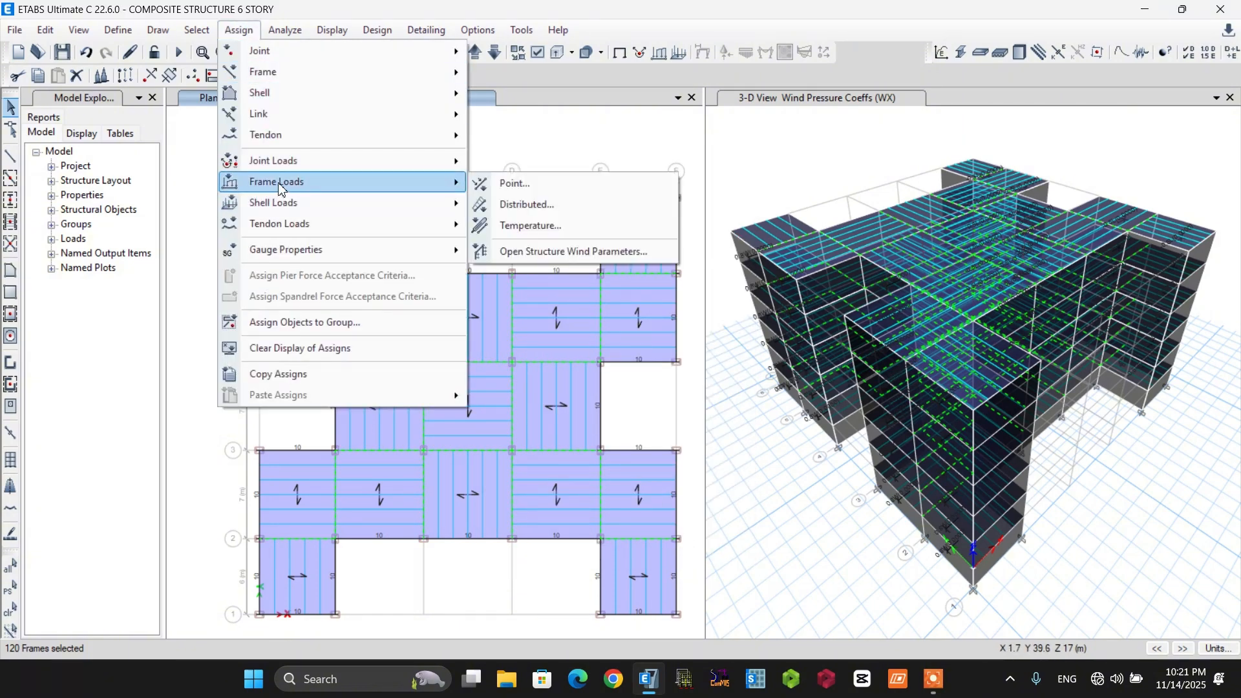
left_click(525, 205)
double_click(463, 475)
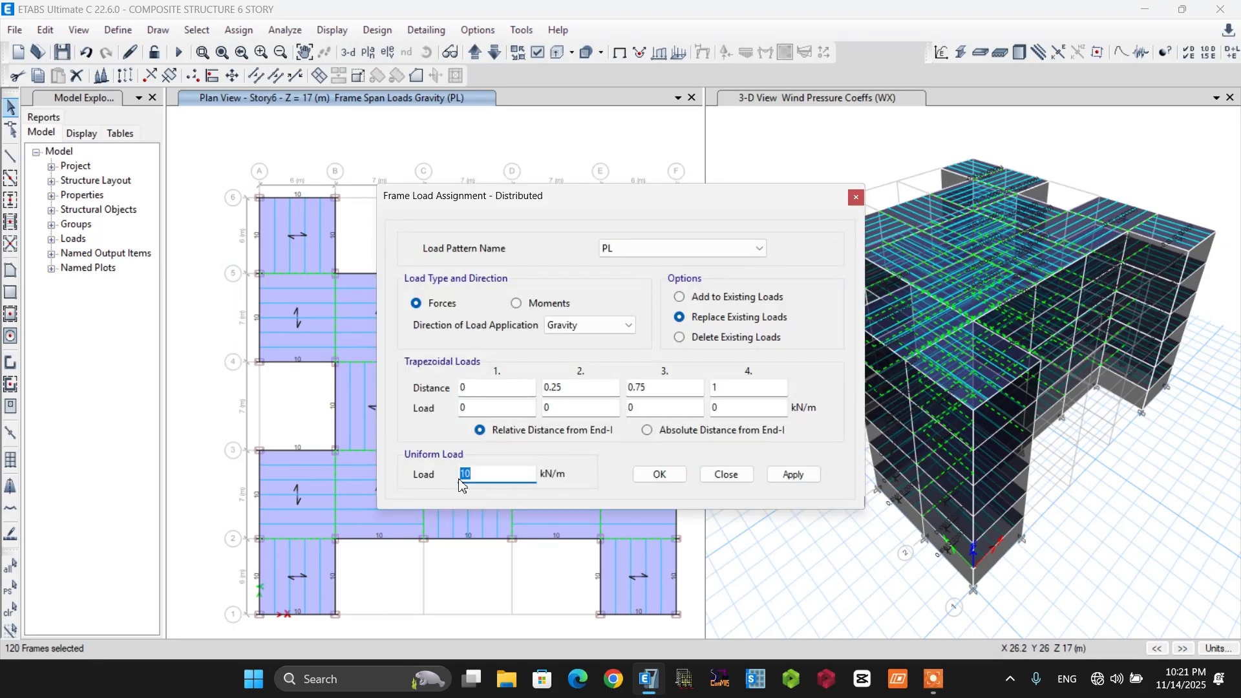
type("8")
left_click(657, 479)
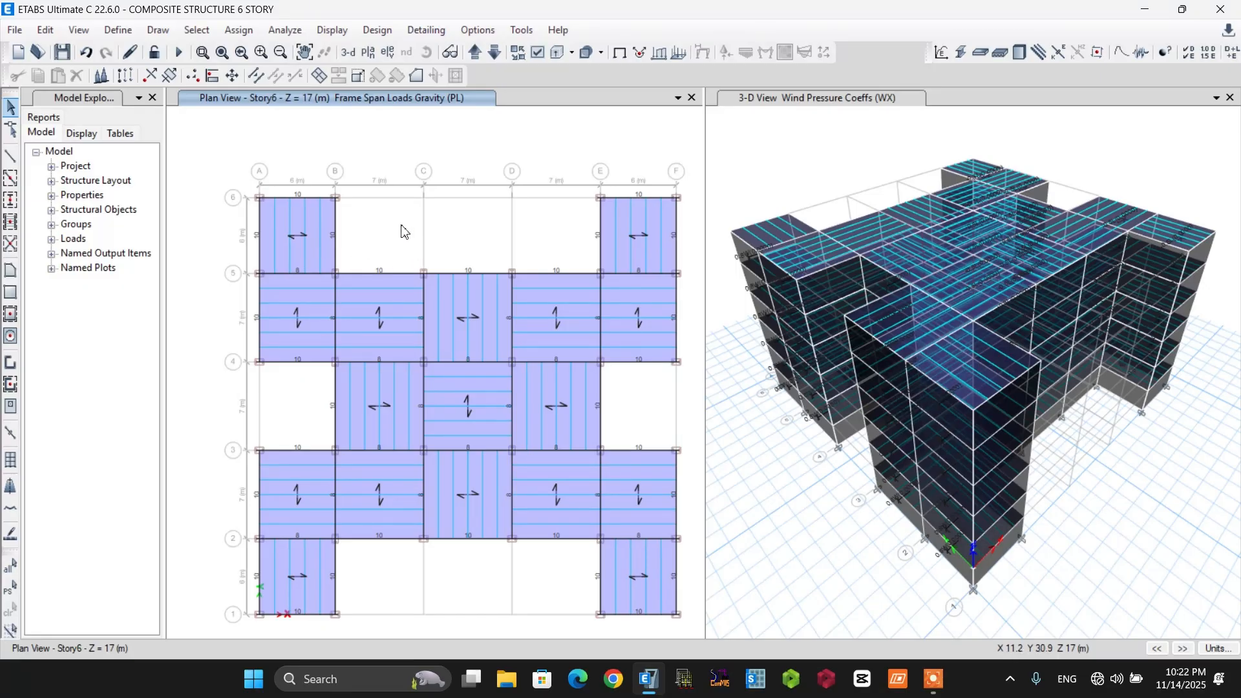
Select all floor shells that have the Deck80 deck property.
left_click(195, 32)
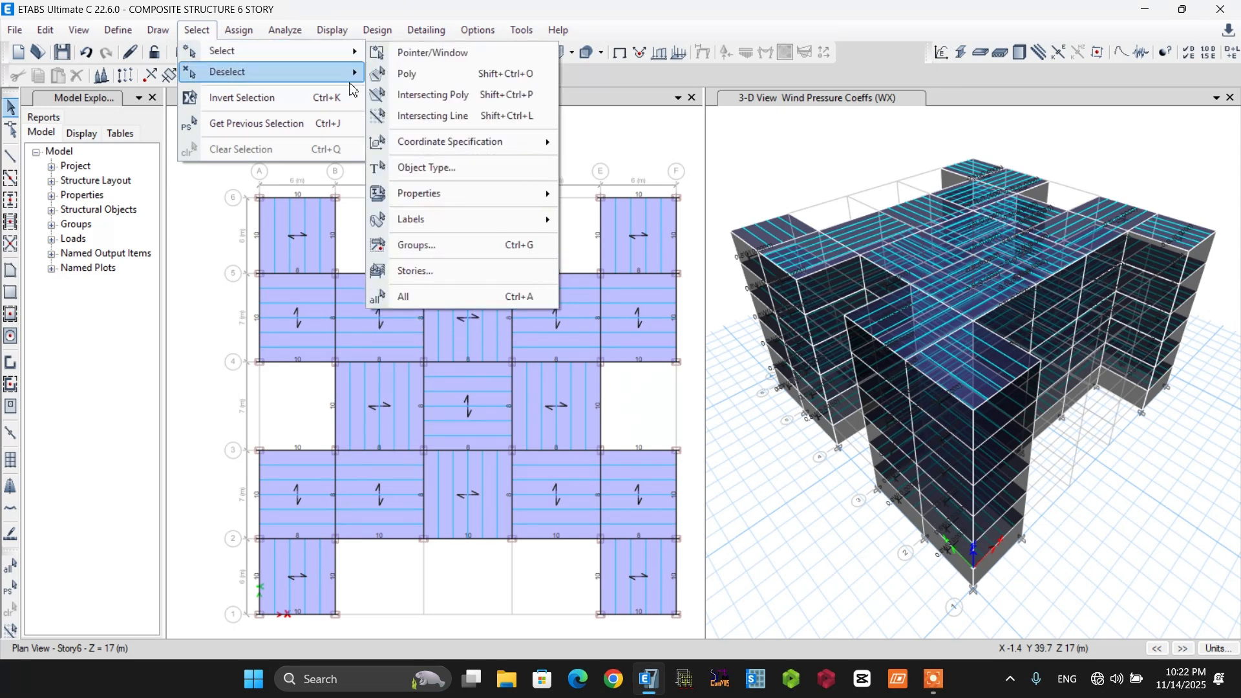
mouse_move(410, 193)
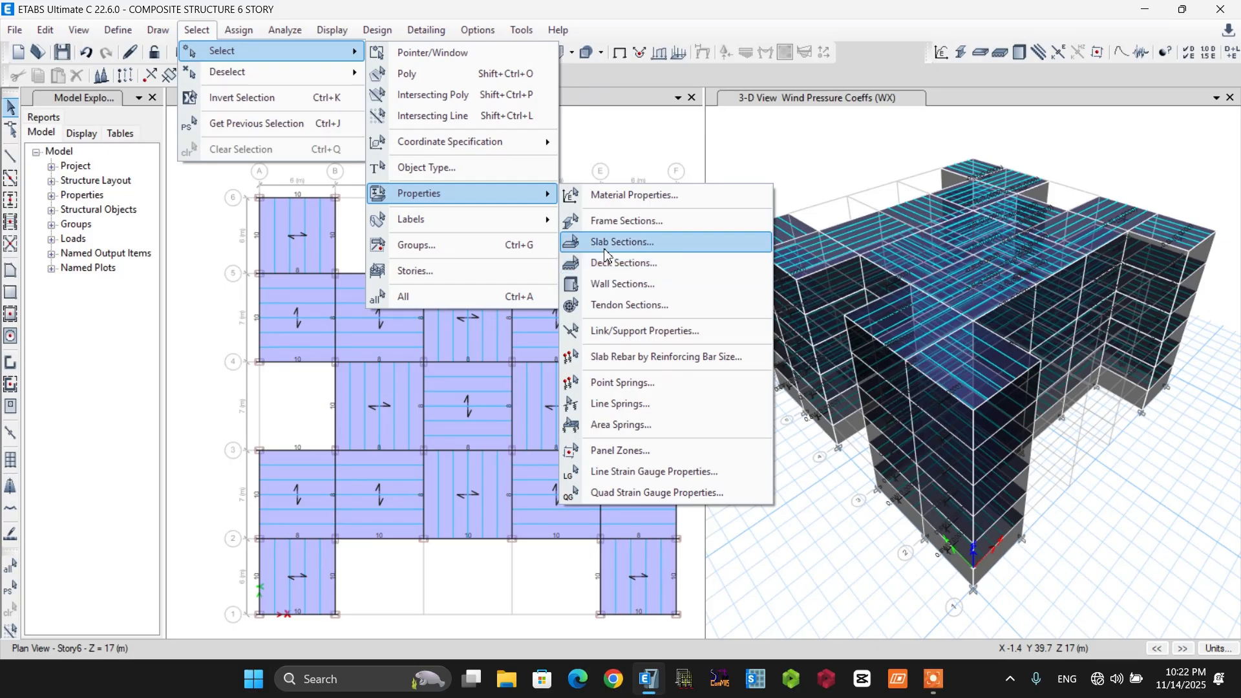
left_click(631, 262)
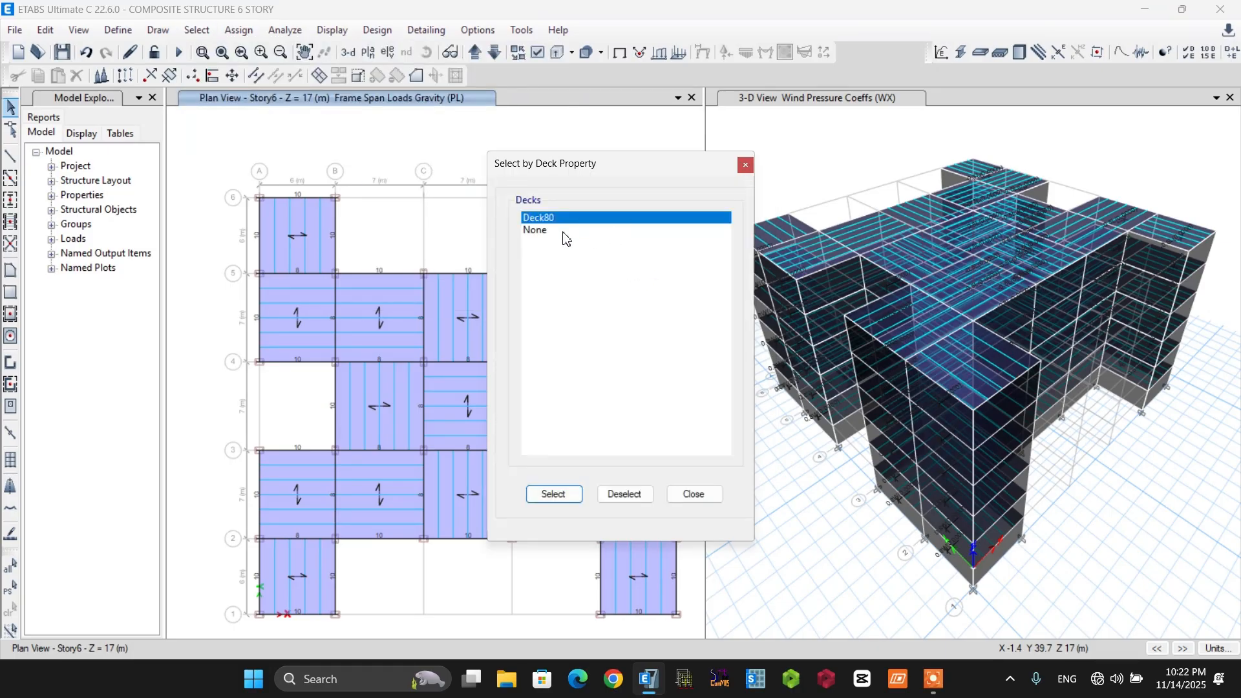
left_click(553, 494)
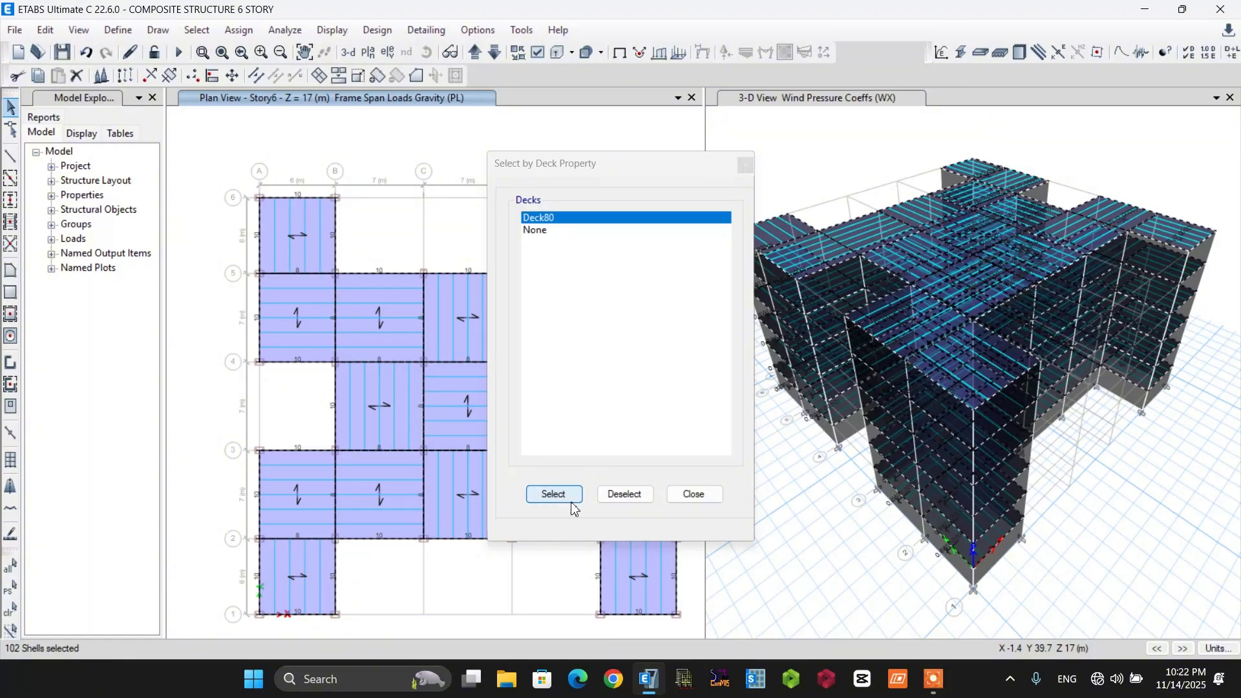
left_click(693, 494)
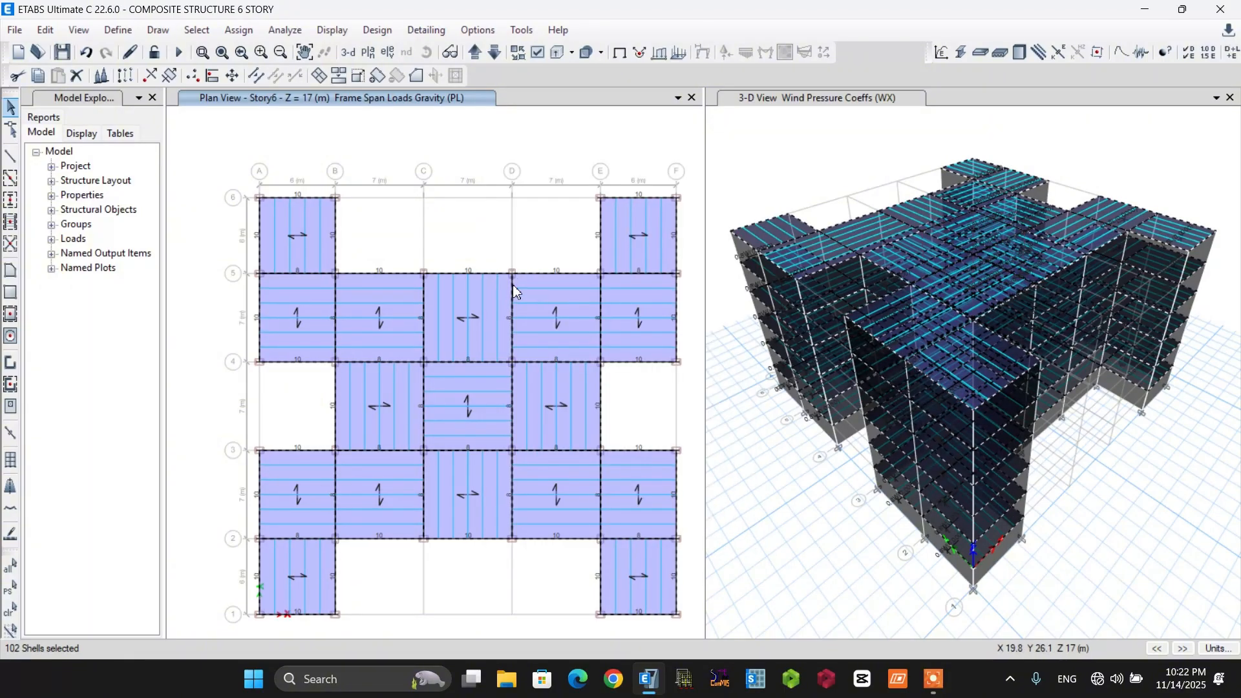
Assign the selected deck shells a uniform gravity load of 2 kN/m² for load pattern PL, replacing existing loads.
left_click(239, 29)
mouse_move(287, 204)
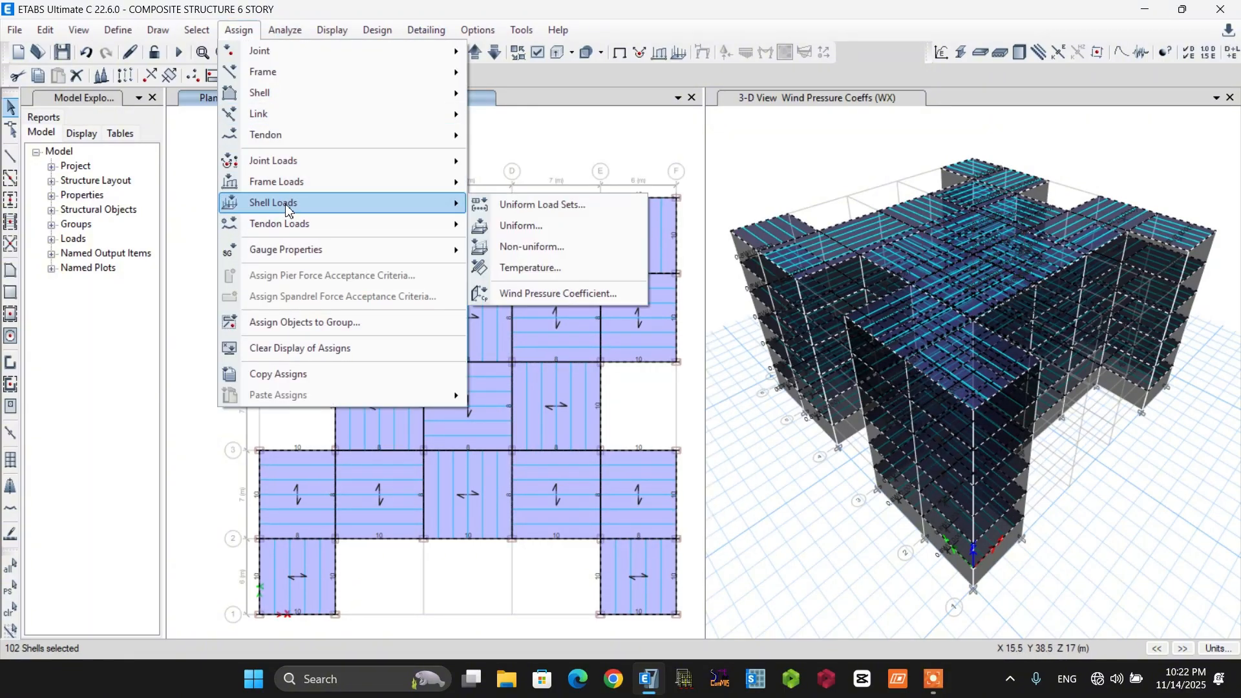
left_click(517, 226)
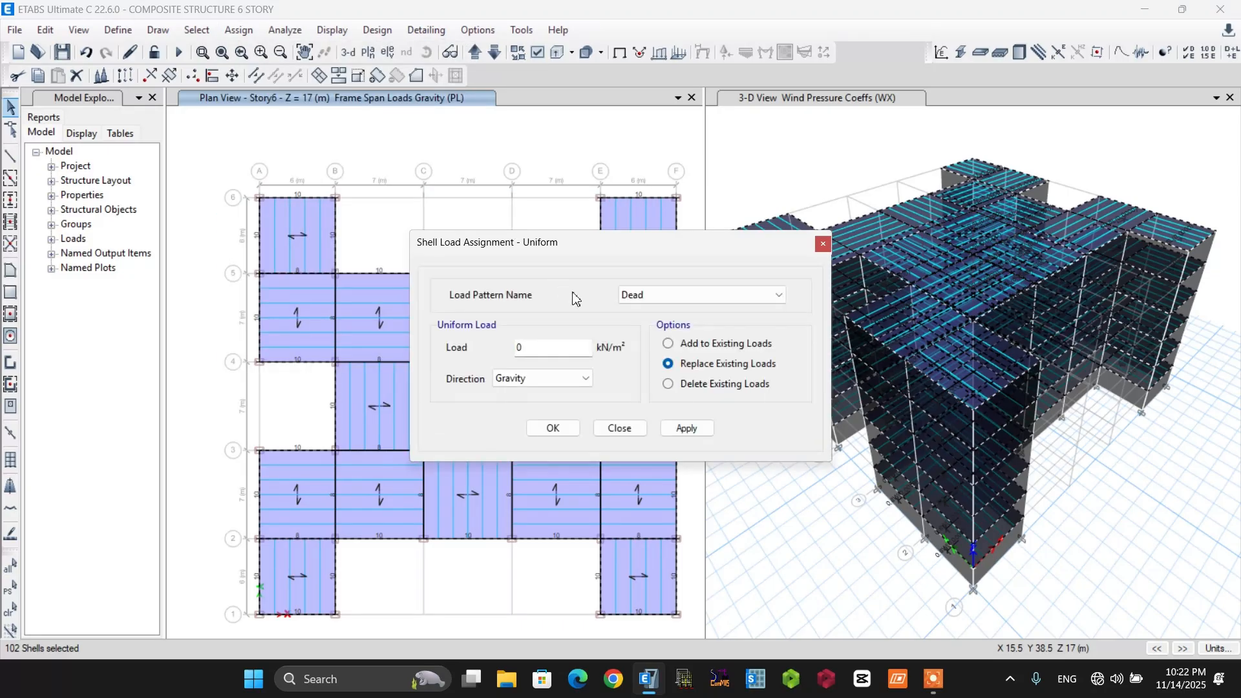
left_click(650, 299)
left_click(637, 339)
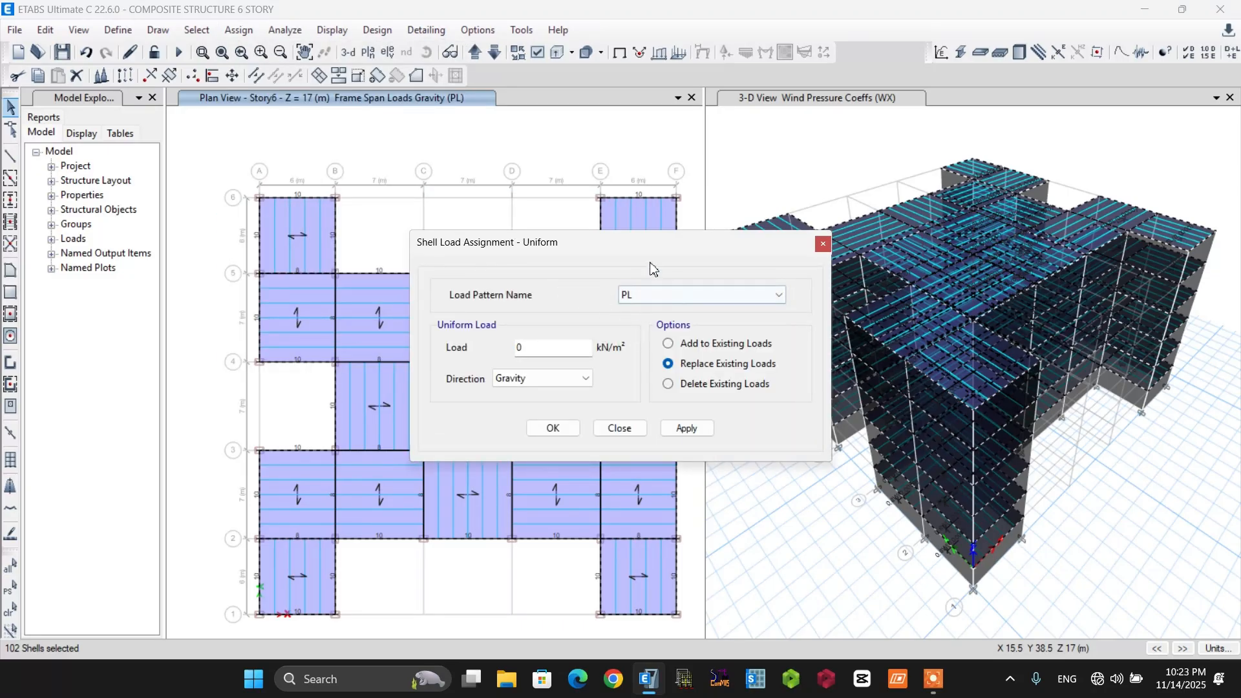
double_click(518, 349)
type("2")
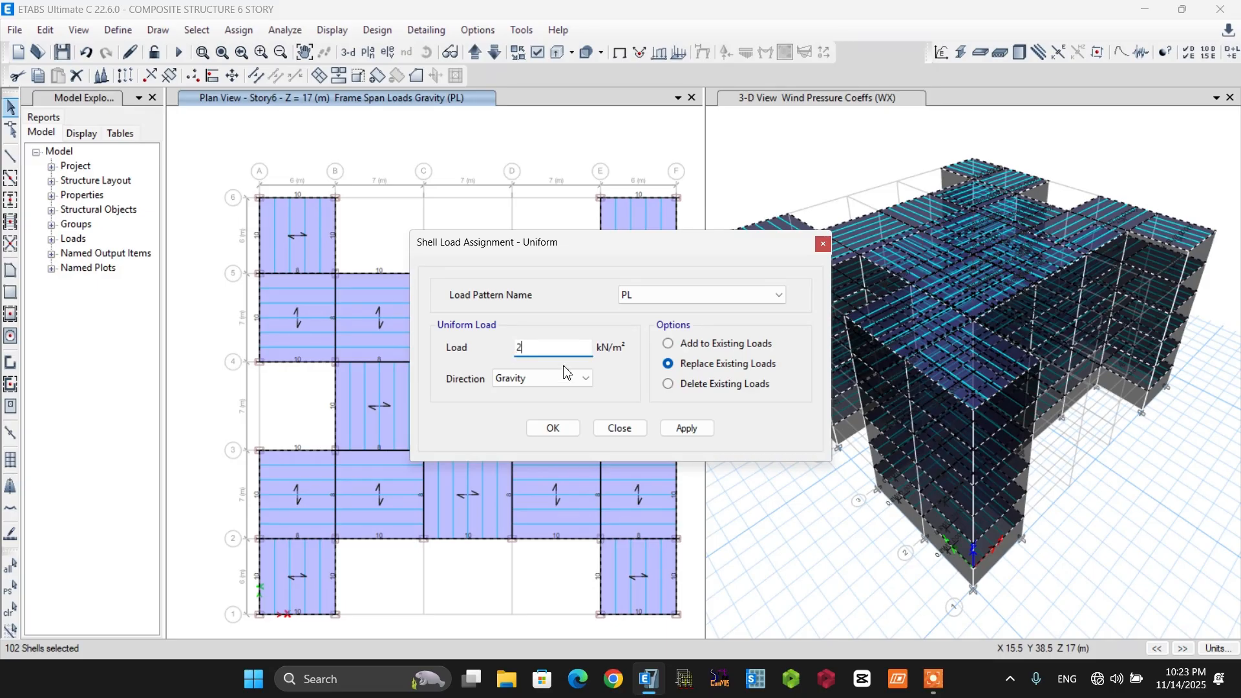
left_click(556, 430)
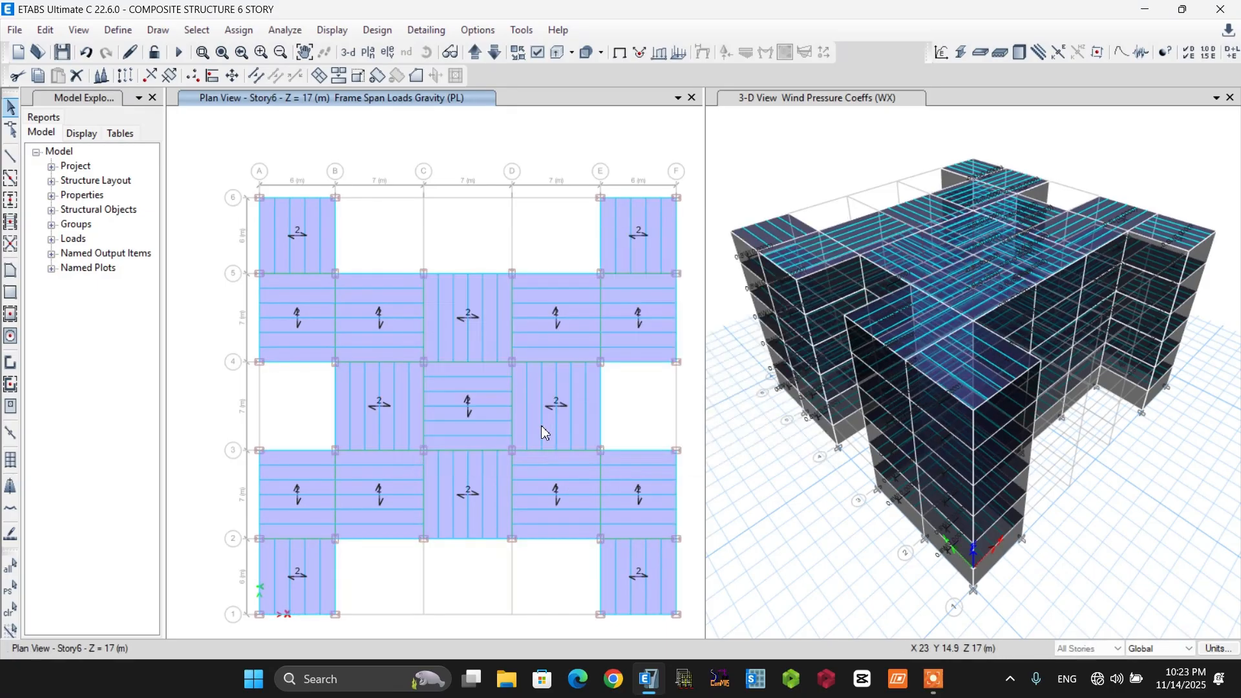
Restore the previous deck shell selection and assign it a uniform gravity load of 1.7 kN/m² for load pattern FL, replacing existing loads.
left_click(11, 590)
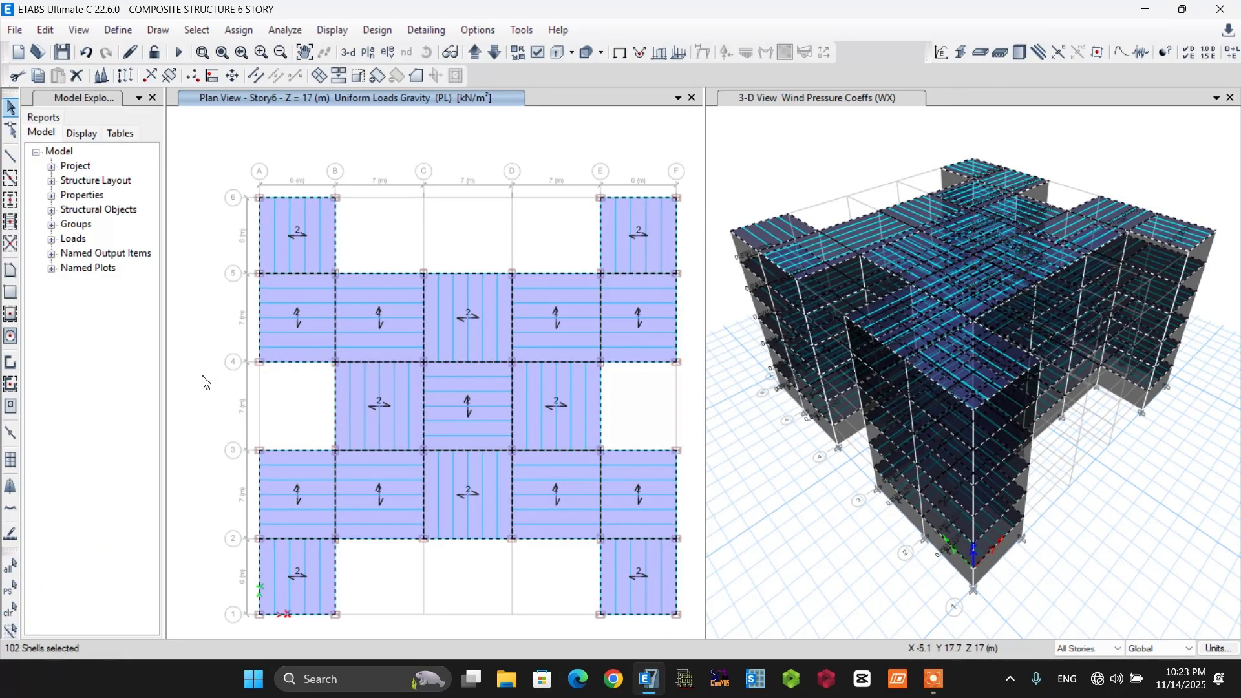
left_click(239, 30)
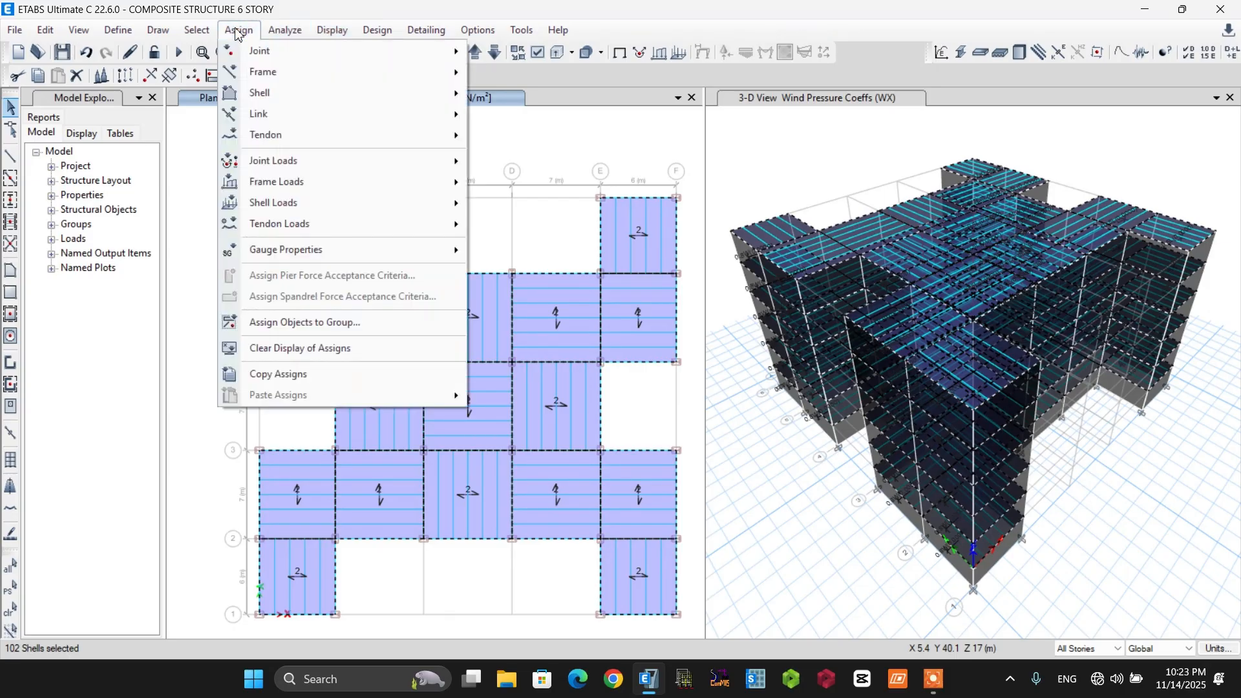
mouse_move(276, 211)
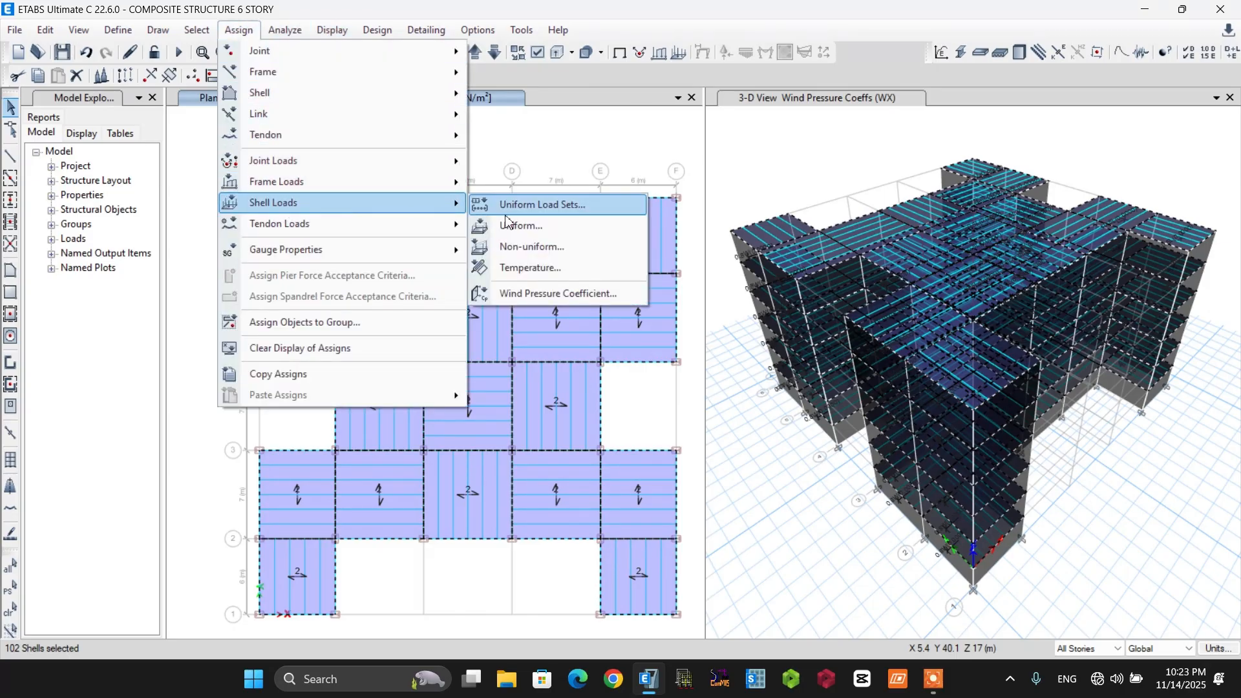
left_click(537, 226)
left_click(647, 295)
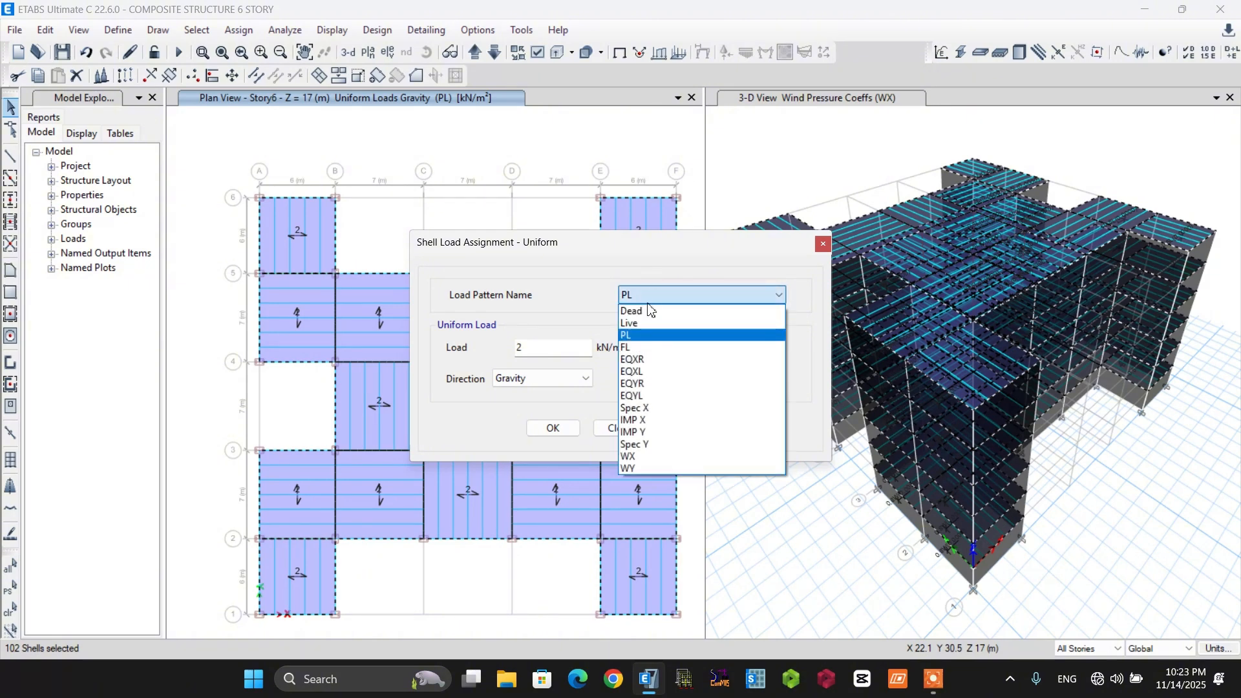
left_click(666, 348)
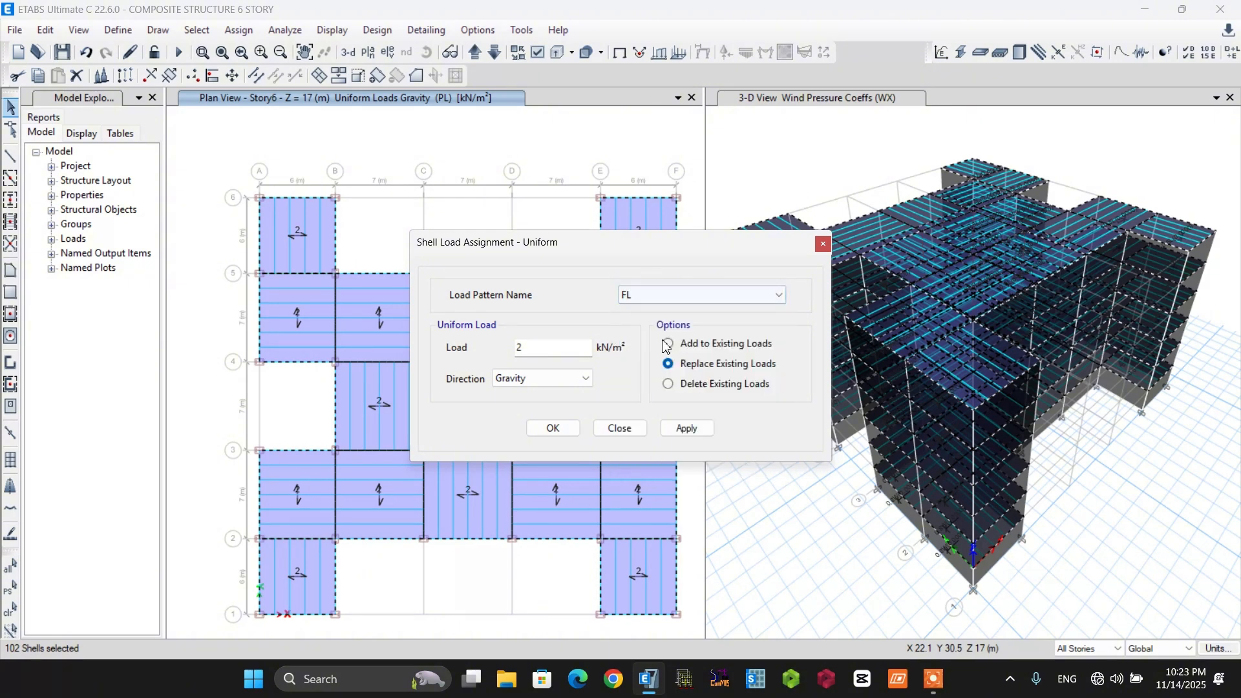
double_click(511, 353)
type("1.7")
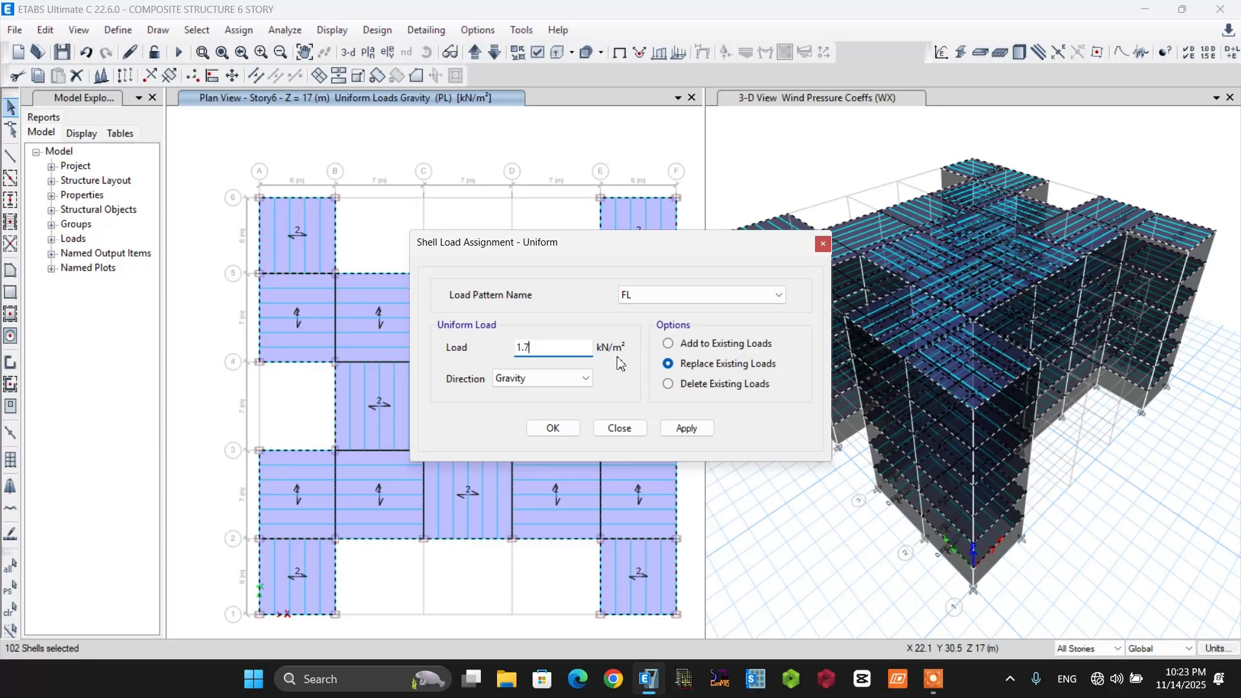
left_click(556, 429)
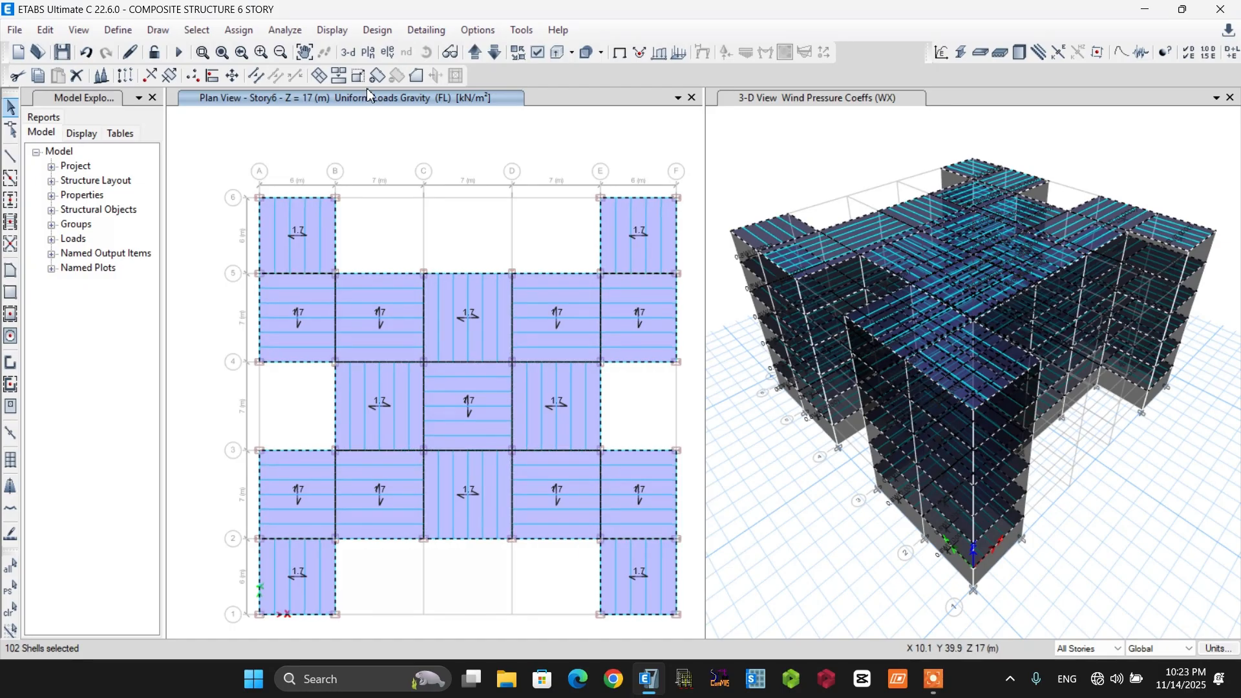
Assign the selected deck shells a uniform gravity load of 2 kN/m² for load pattern Live, replacing existing loads.
left_click(240, 30)
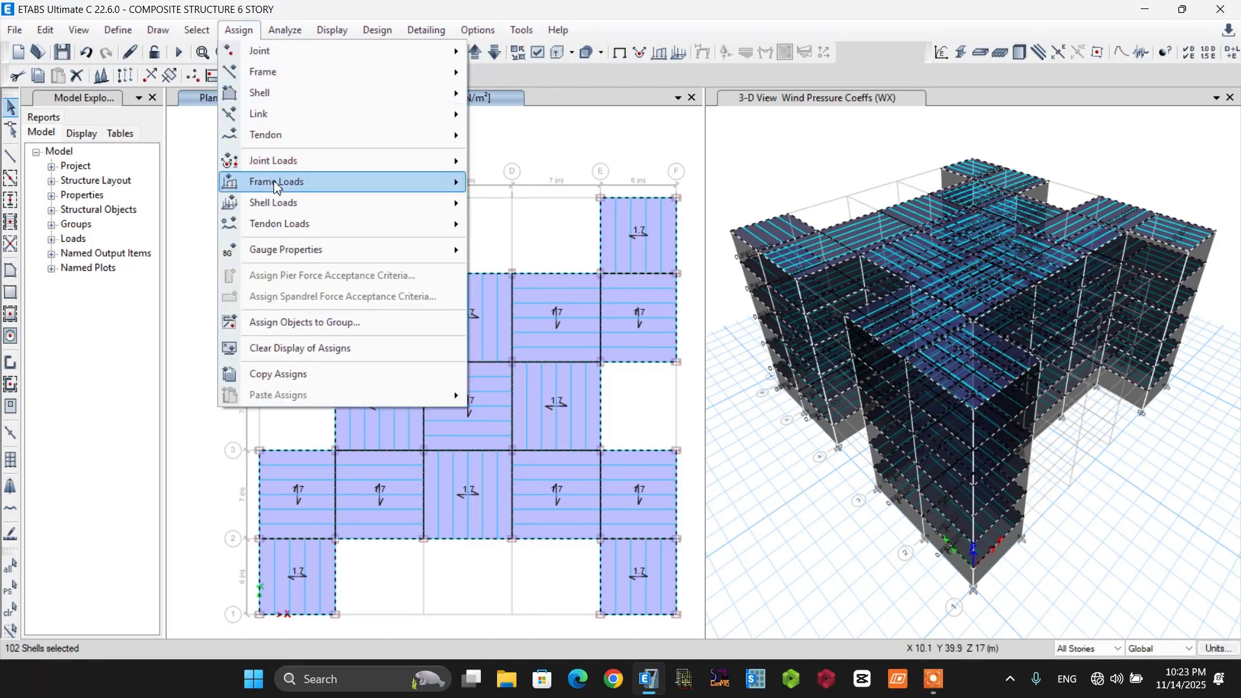
mouse_move(277, 206)
left_click(543, 227)
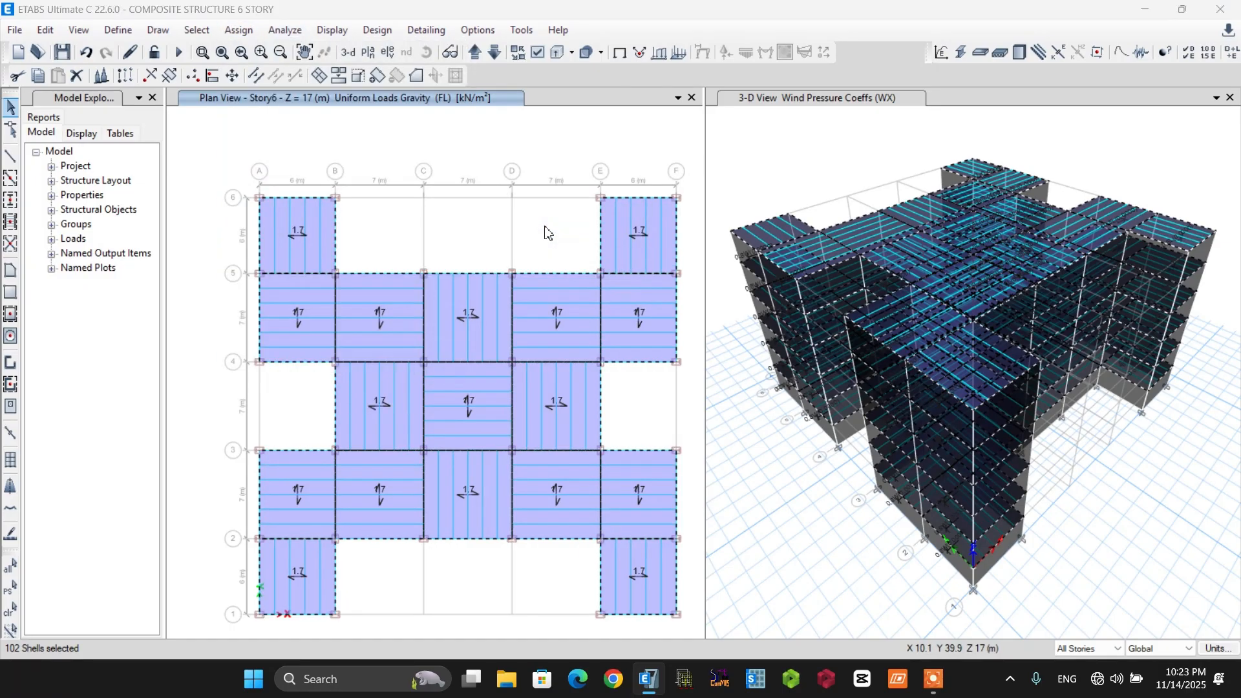
left_click(638, 295)
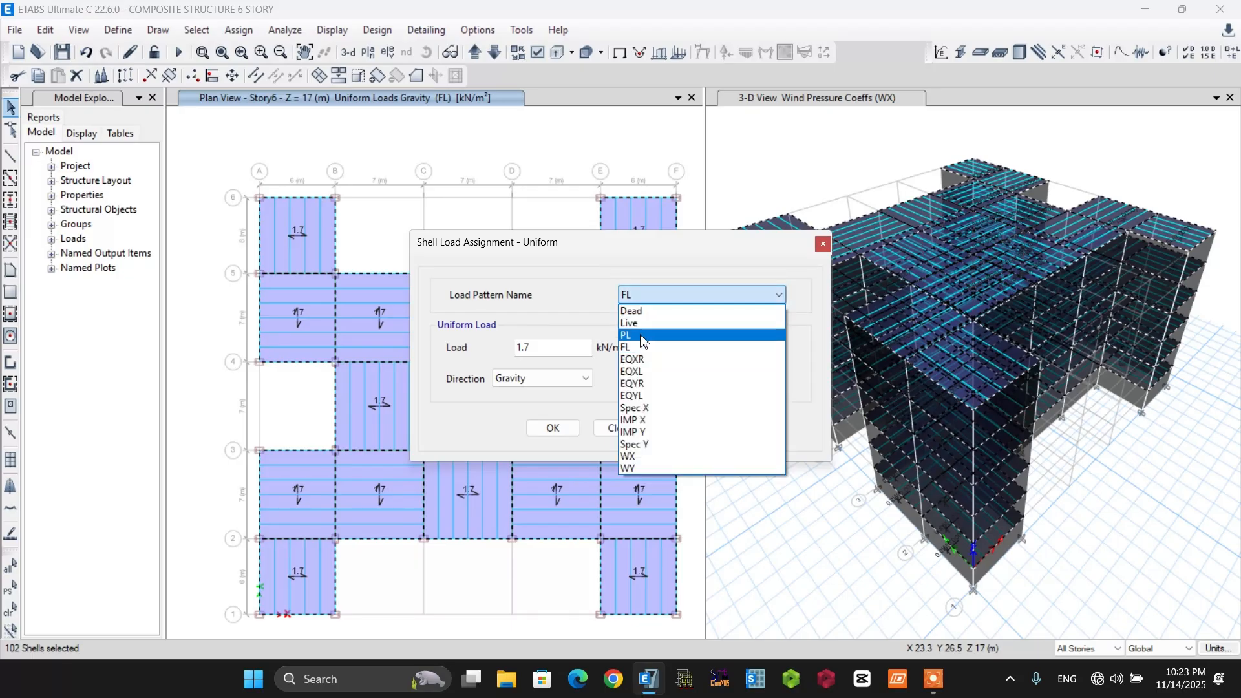
left_click(639, 325)
left_click_drag(539, 348, 518, 348)
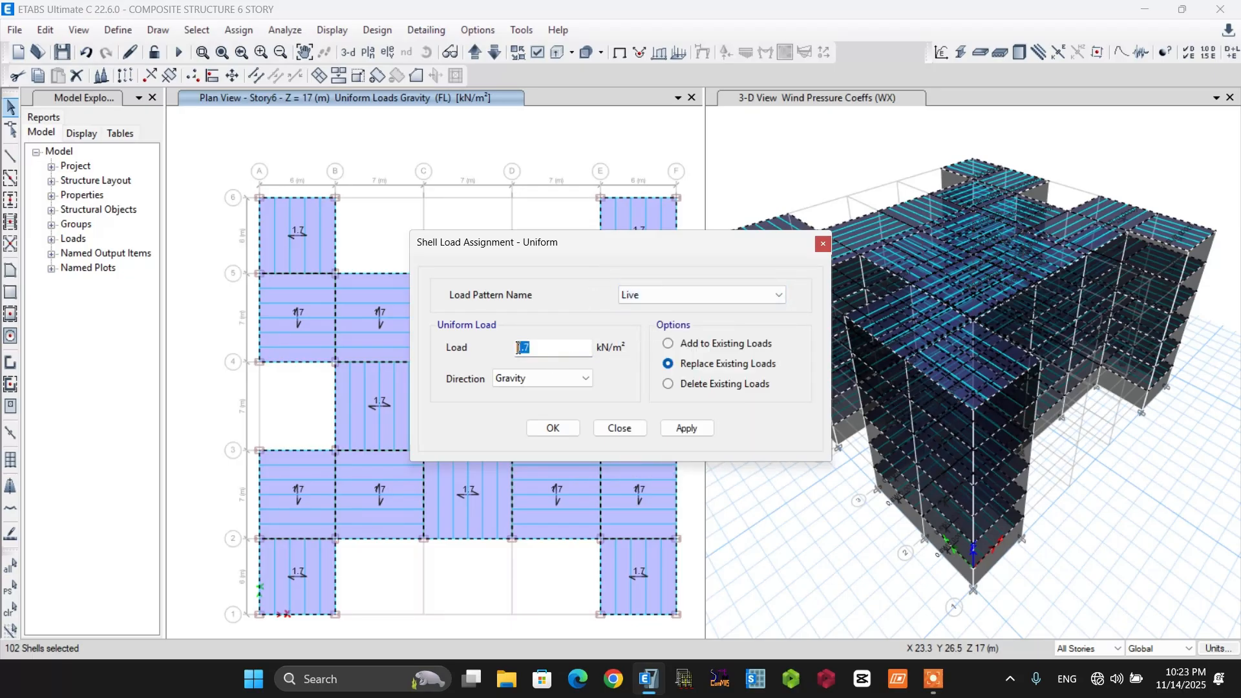
type("2")
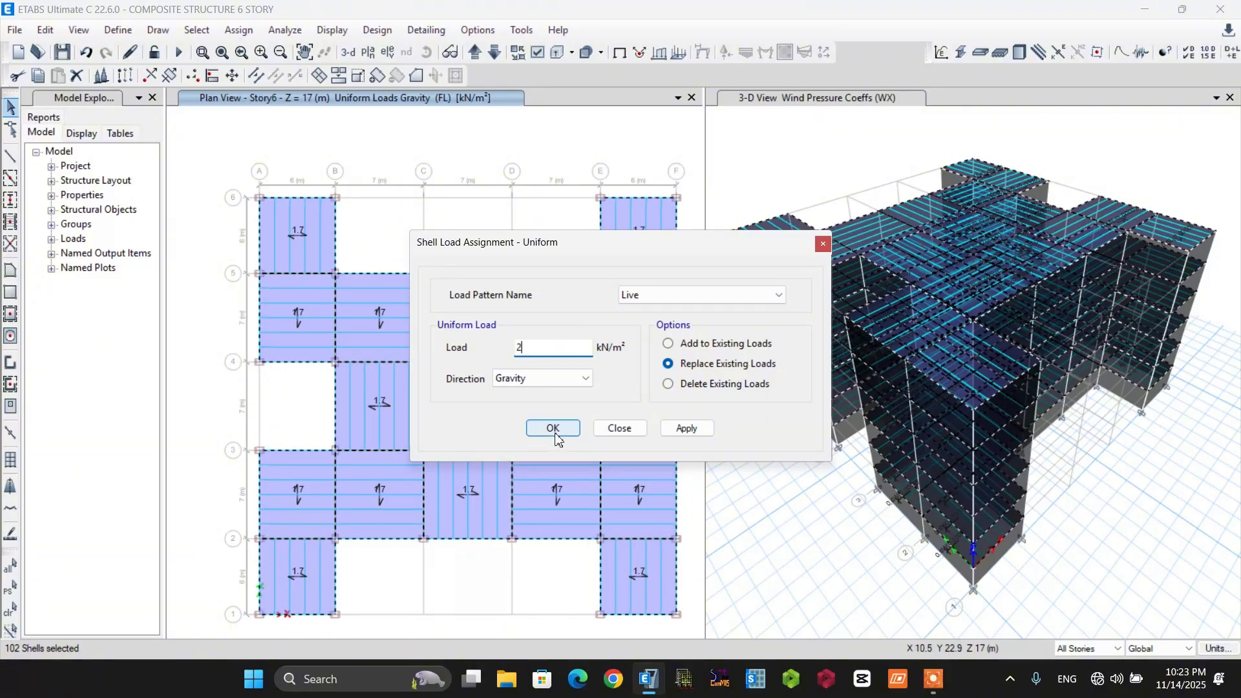
left_click(554, 429)
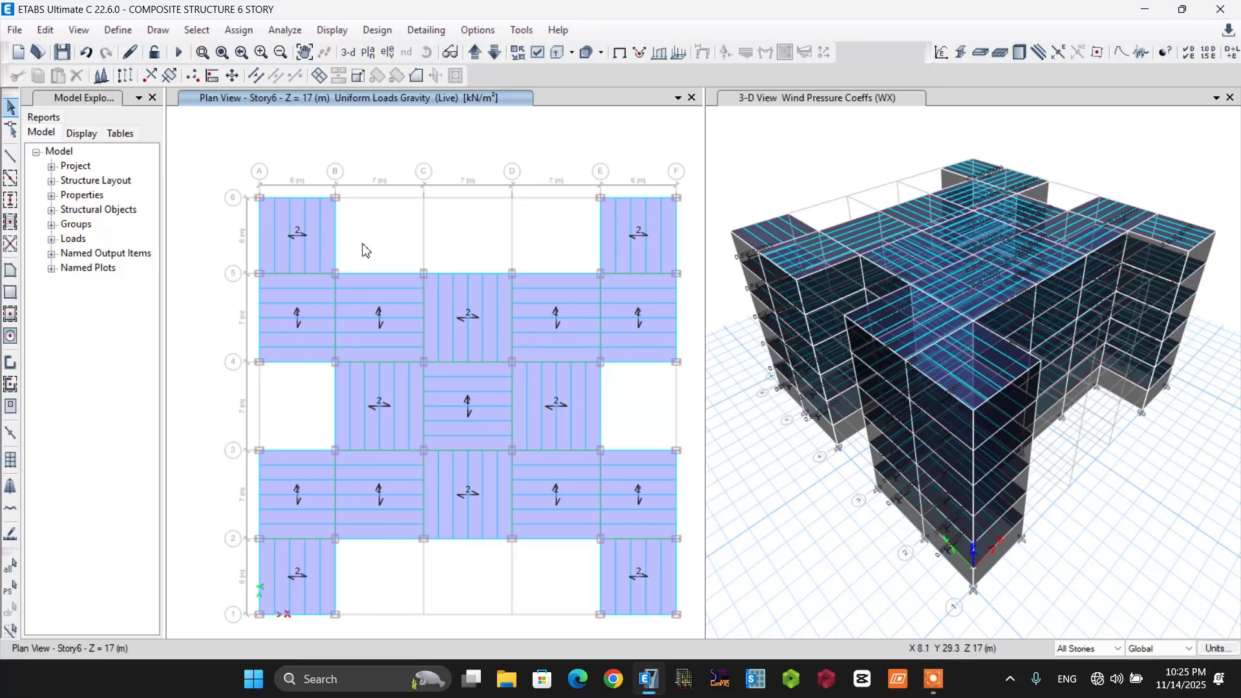
Select the secondary beam nearest grid B in the bay between grids A–B and 5–6, and check its design procedure.
left_click(318, 234)
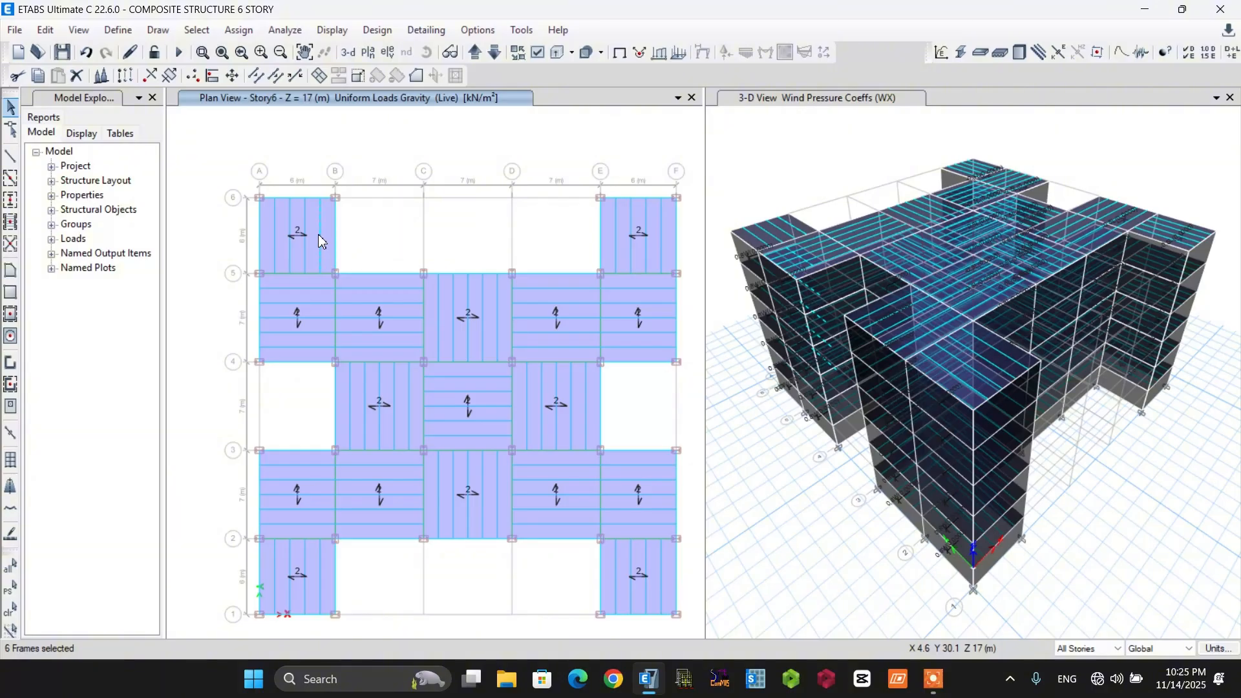
right_click(319, 235)
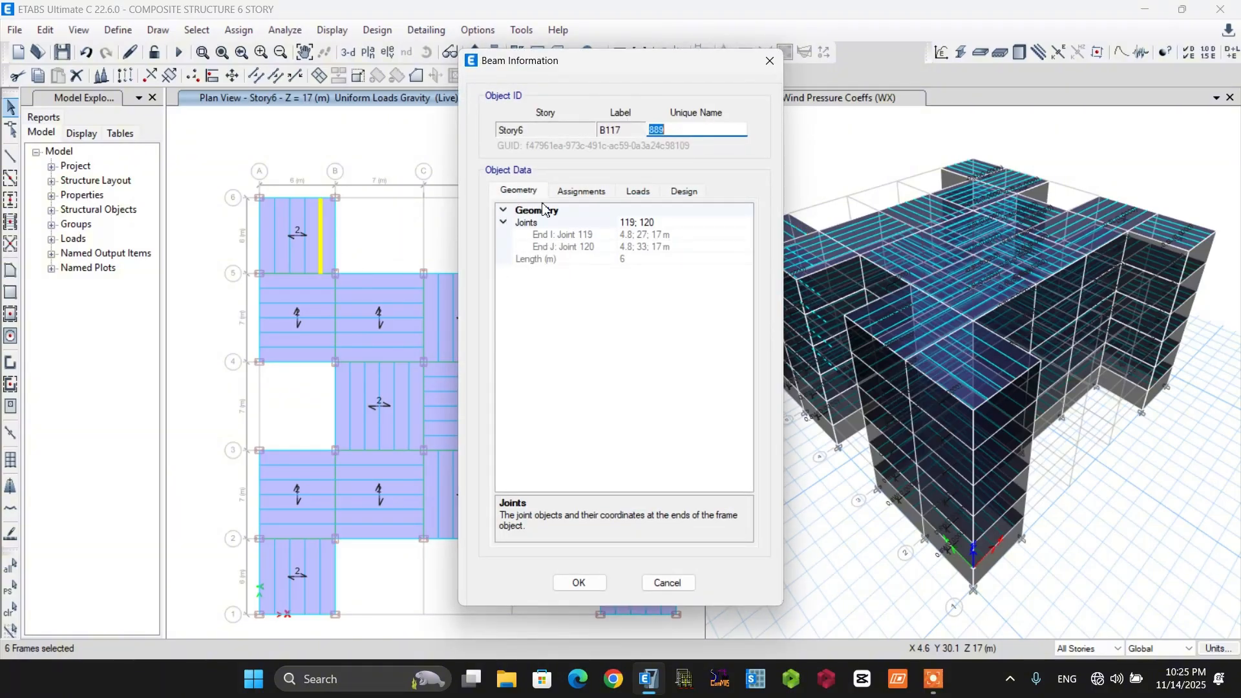
left_click(682, 191)
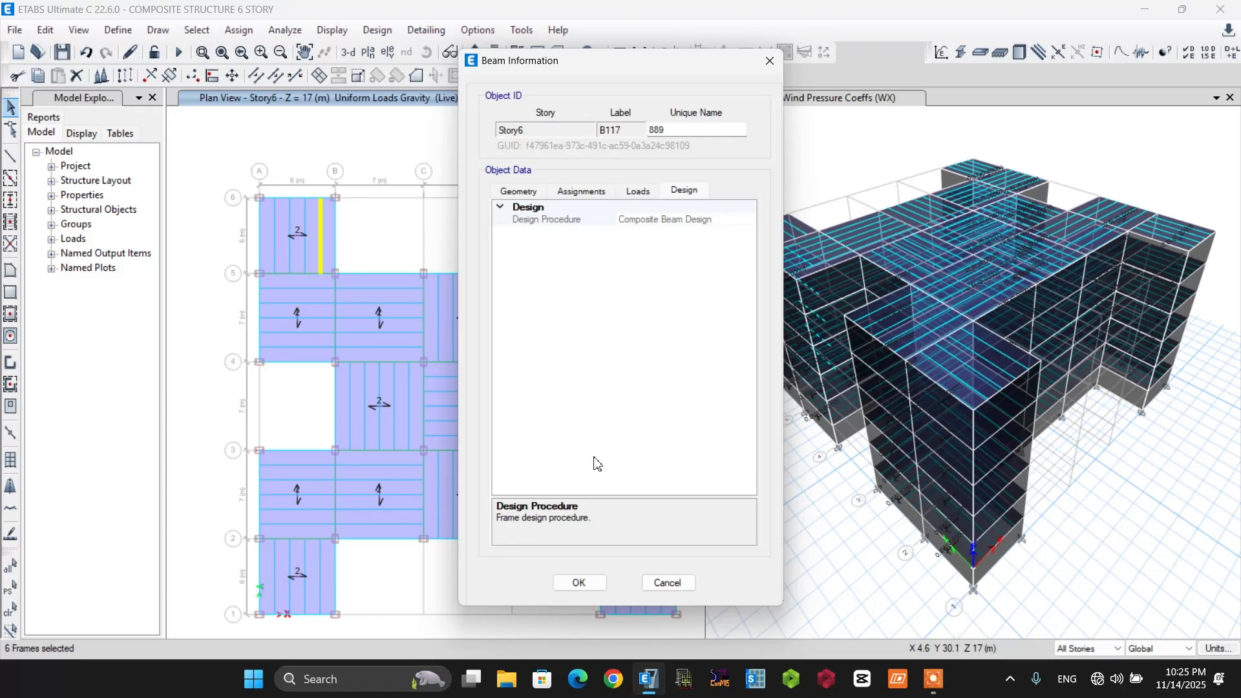
left_click(576, 583)
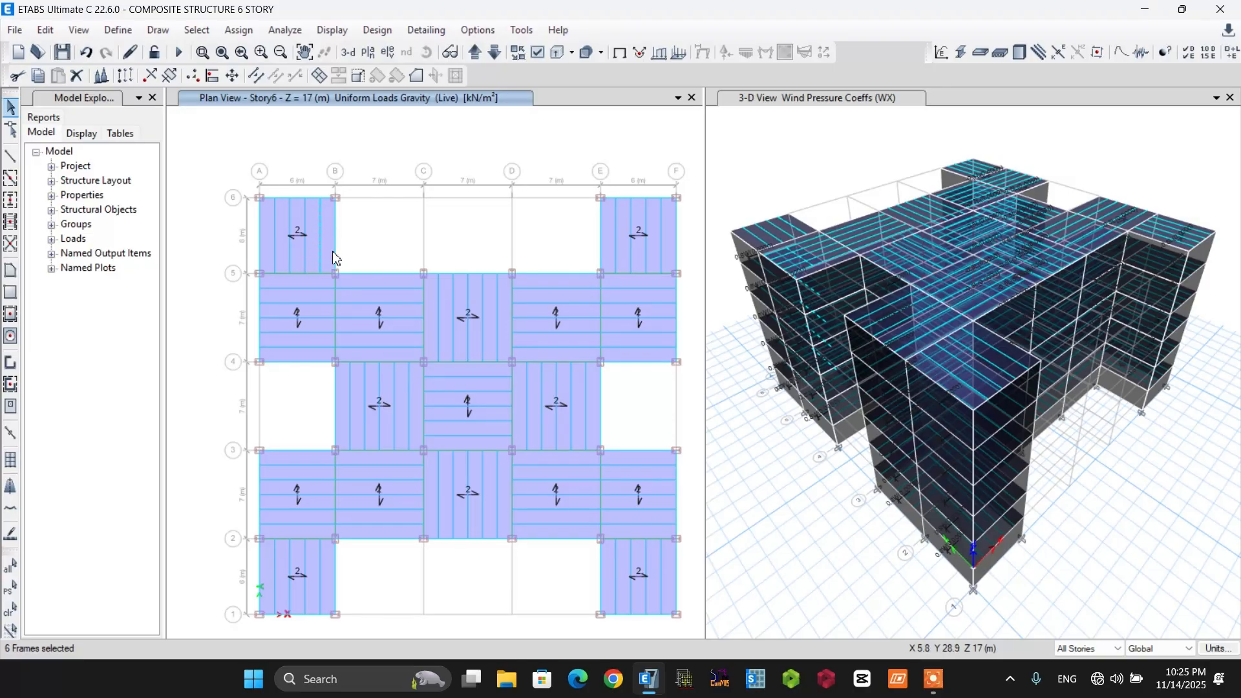